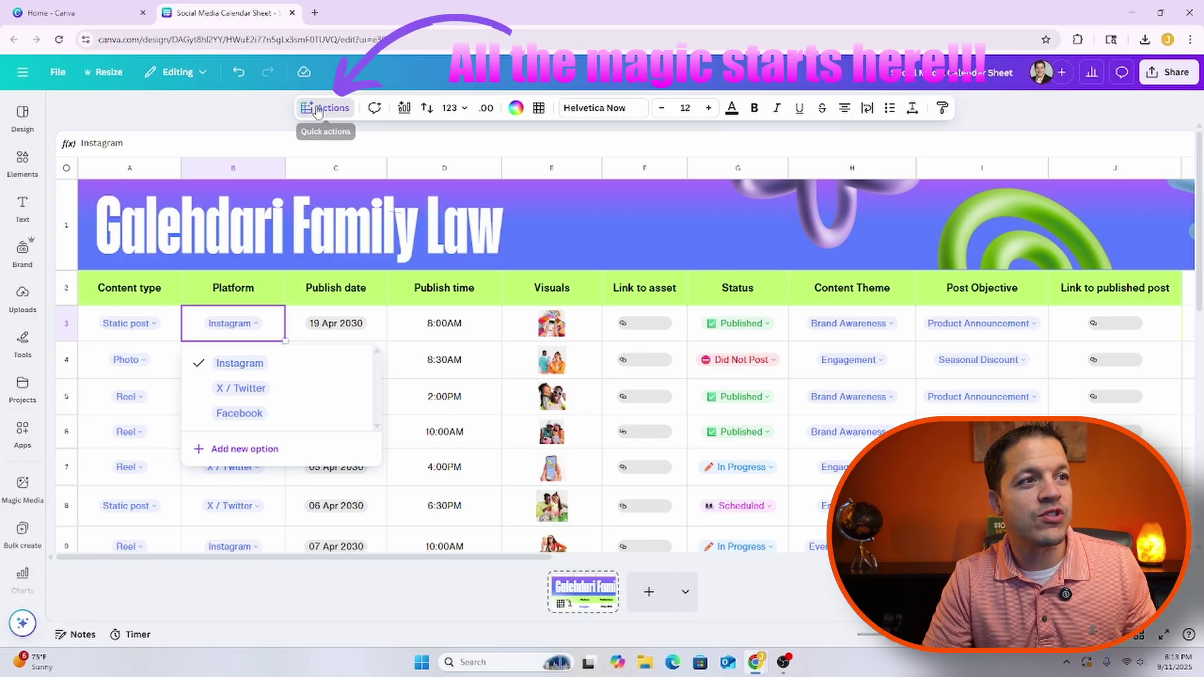
# Examine the available sheet actions and the document and preset dropdowns offered for the first Platform cell.
pyautogui.click(320, 107)
pyautogui.scroll(-1, 366, 252)
pyautogui.scroll(-1, 365, 252)
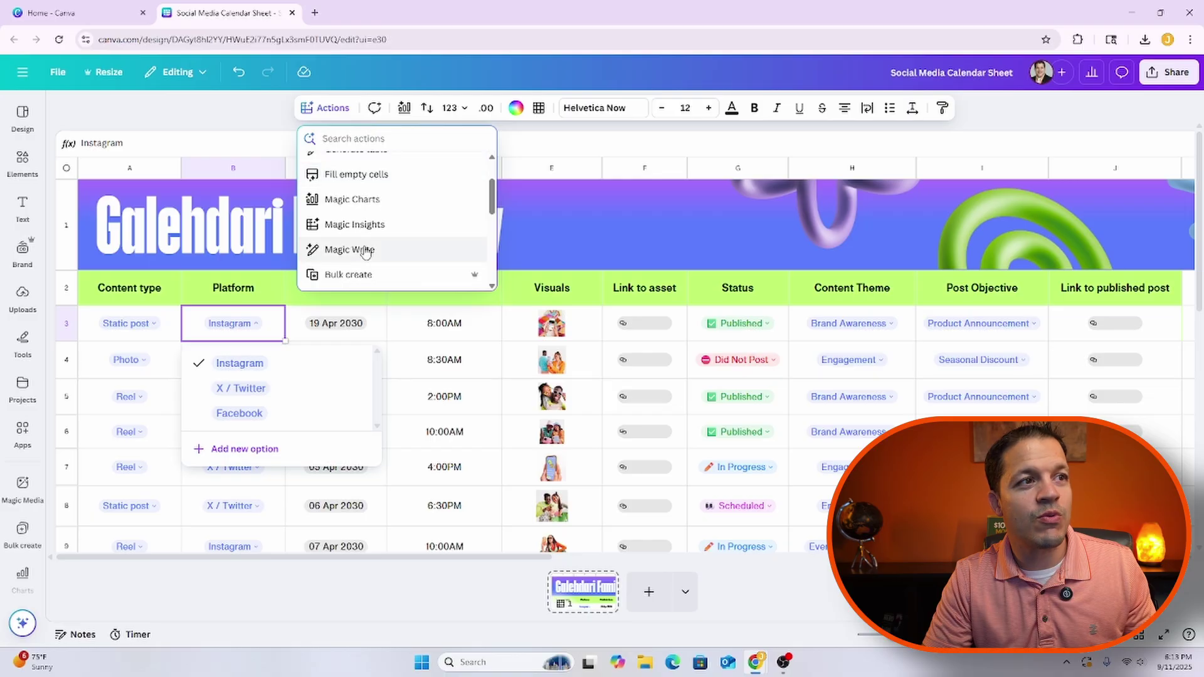
pyautogui.scroll(-3, 379, 223)
pyautogui.scroll(-2, 381, 221)
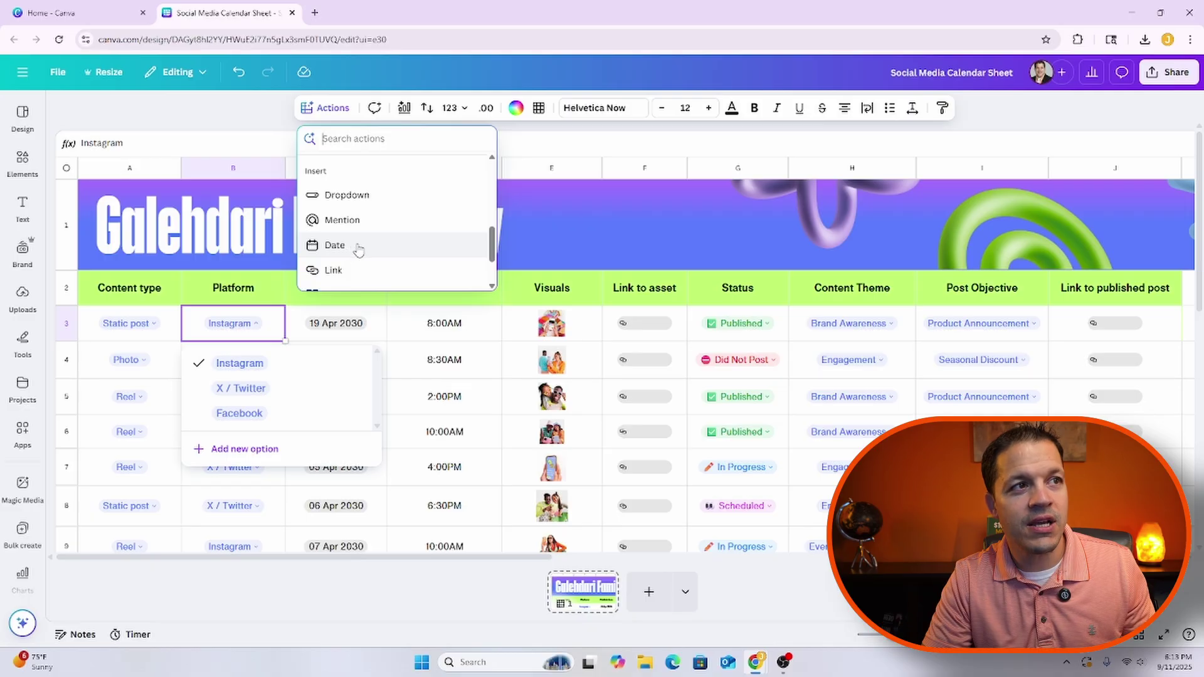
pyautogui.click(380, 198)
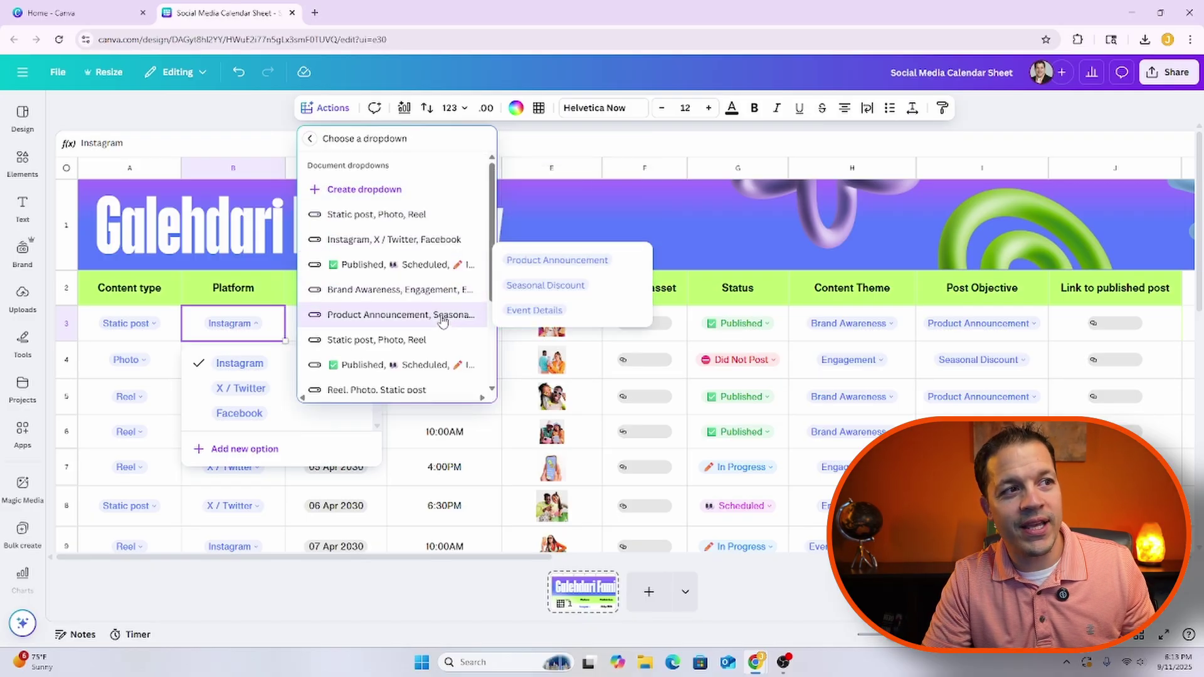
pyautogui.scroll(-2, 432, 367)
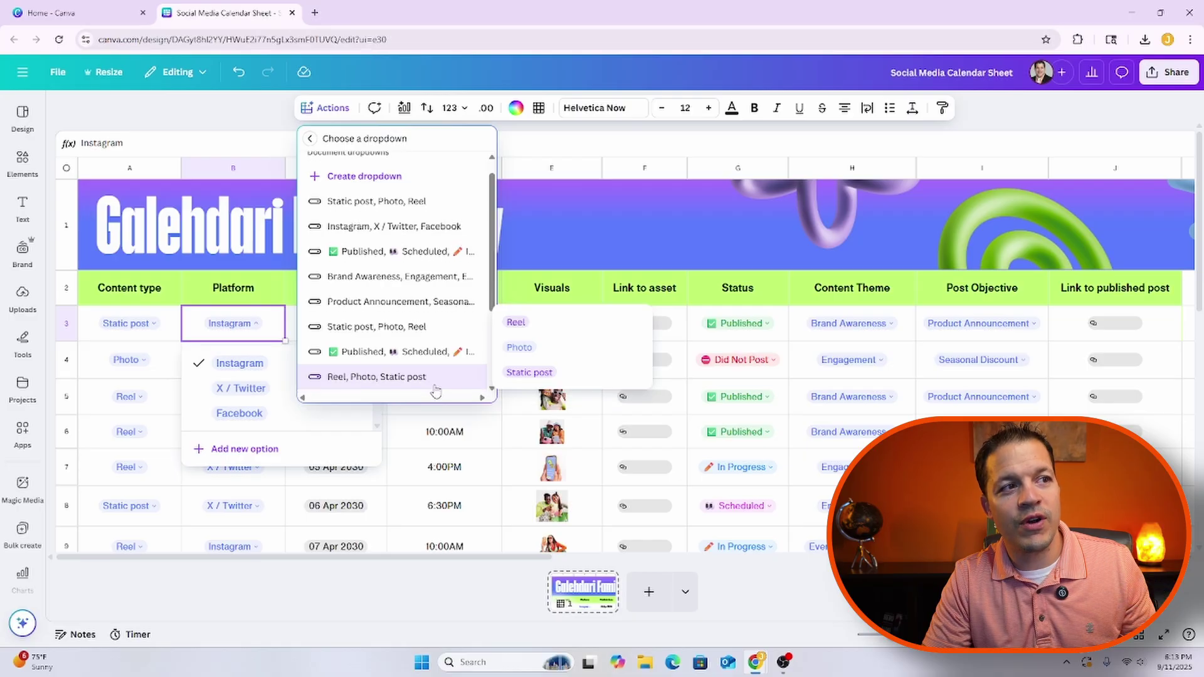
pyautogui.scroll(-1, 430, 369)
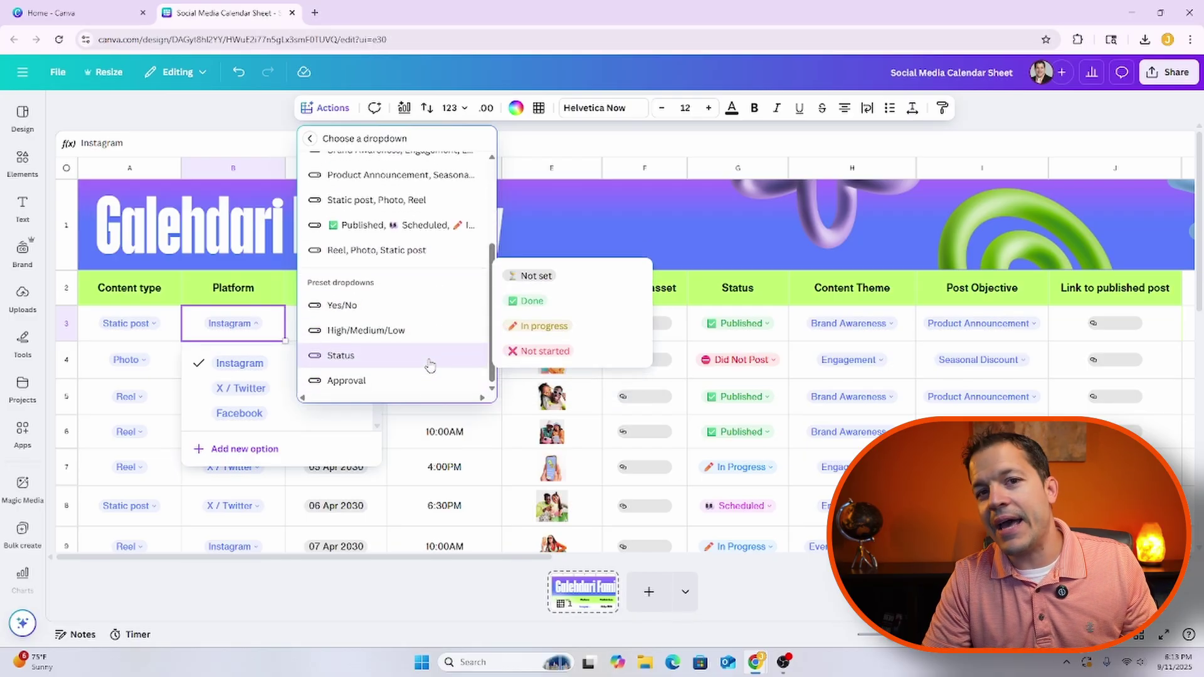
pyautogui.scroll(5, 430, 361)
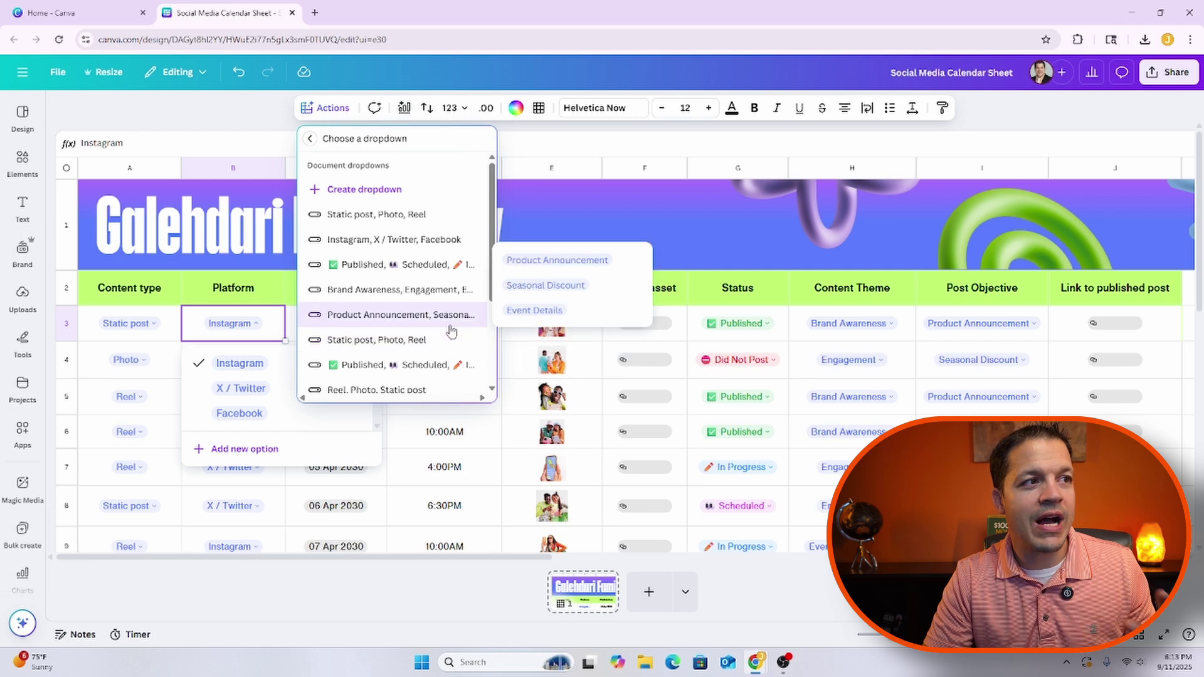
pyautogui.click(611, 195)
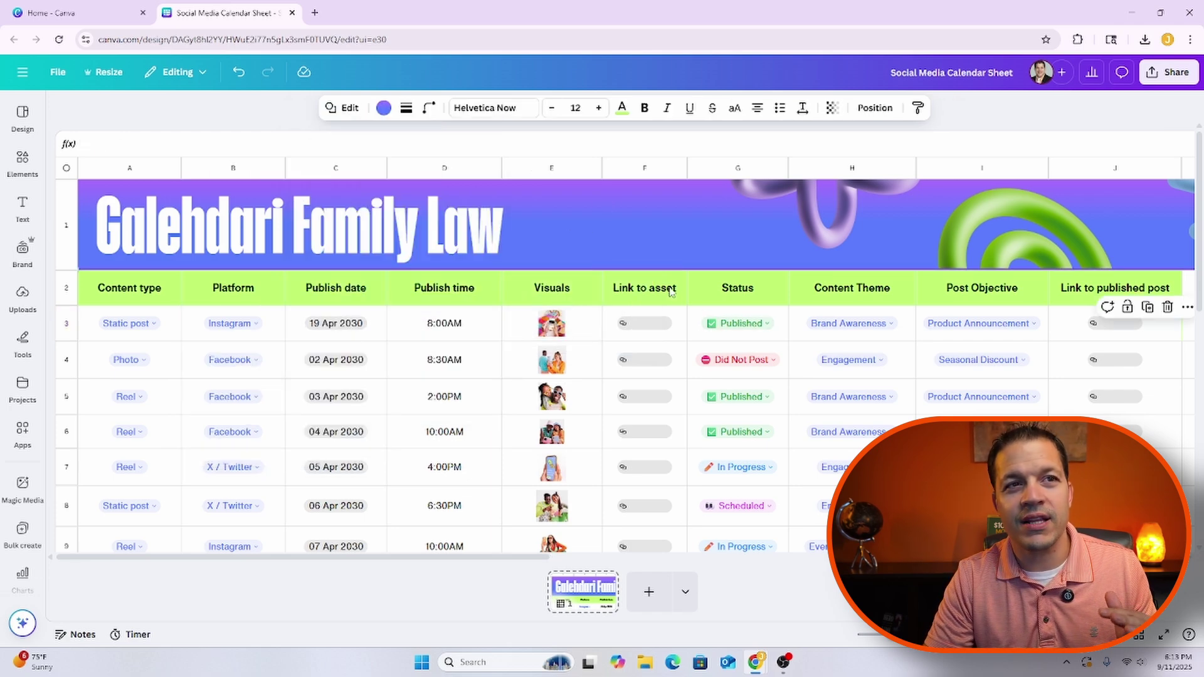
pyautogui.click(725, 288)
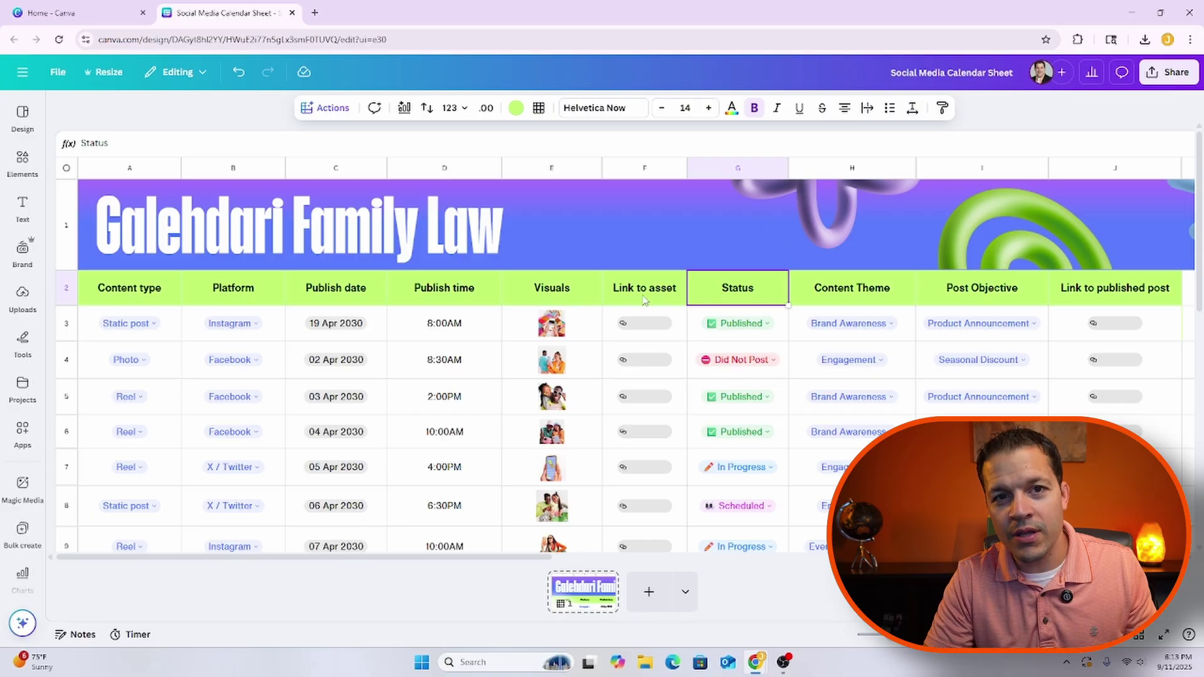
pyautogui.click(581, 288)
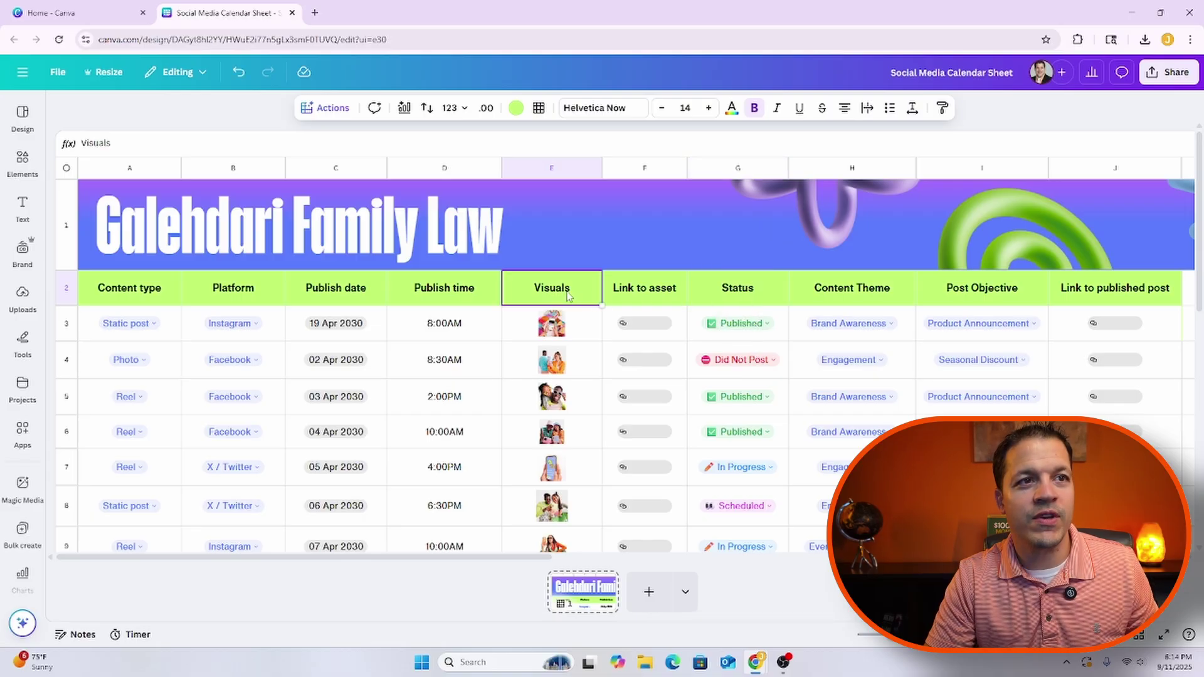
pyautogui.click(653, 297)
pyautogui.click(652, 297)
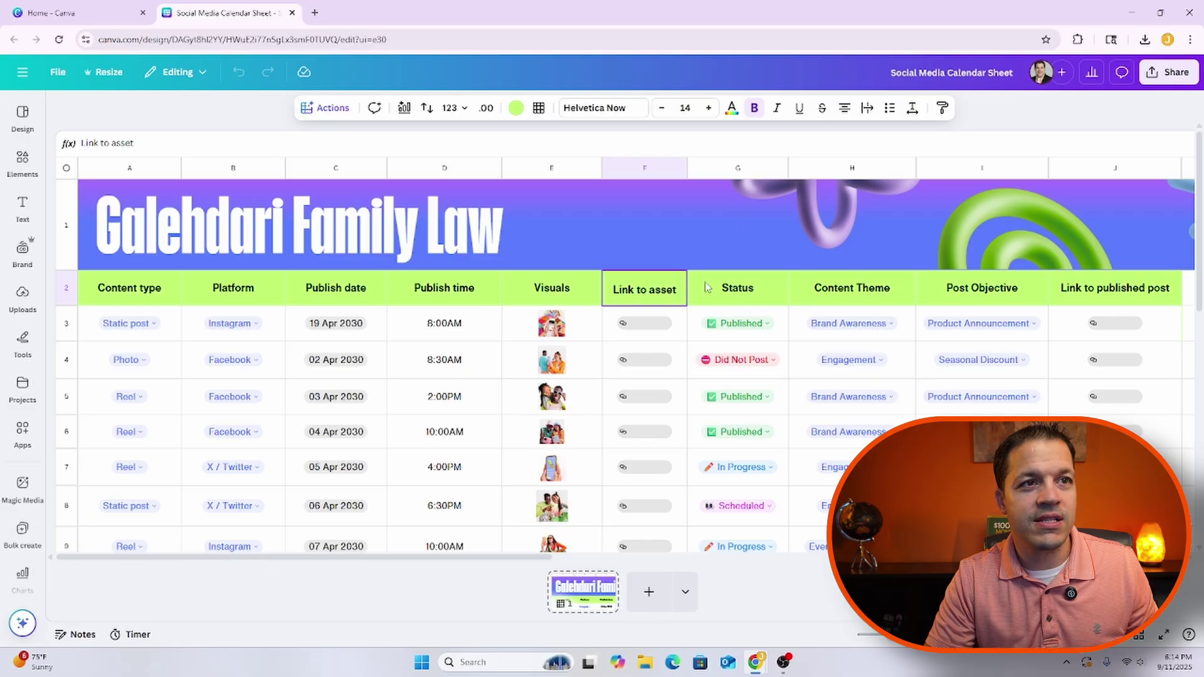
pyautogui.press('Escape')
# Clear the headings and contents of the Link to asset, Status and Content Theme columns in rows 2 to 12.
pyautogui.moveTo(669, 282); pyautogui.dragTo(840, 344)
pyautogui.scroll(5, 674, 279)
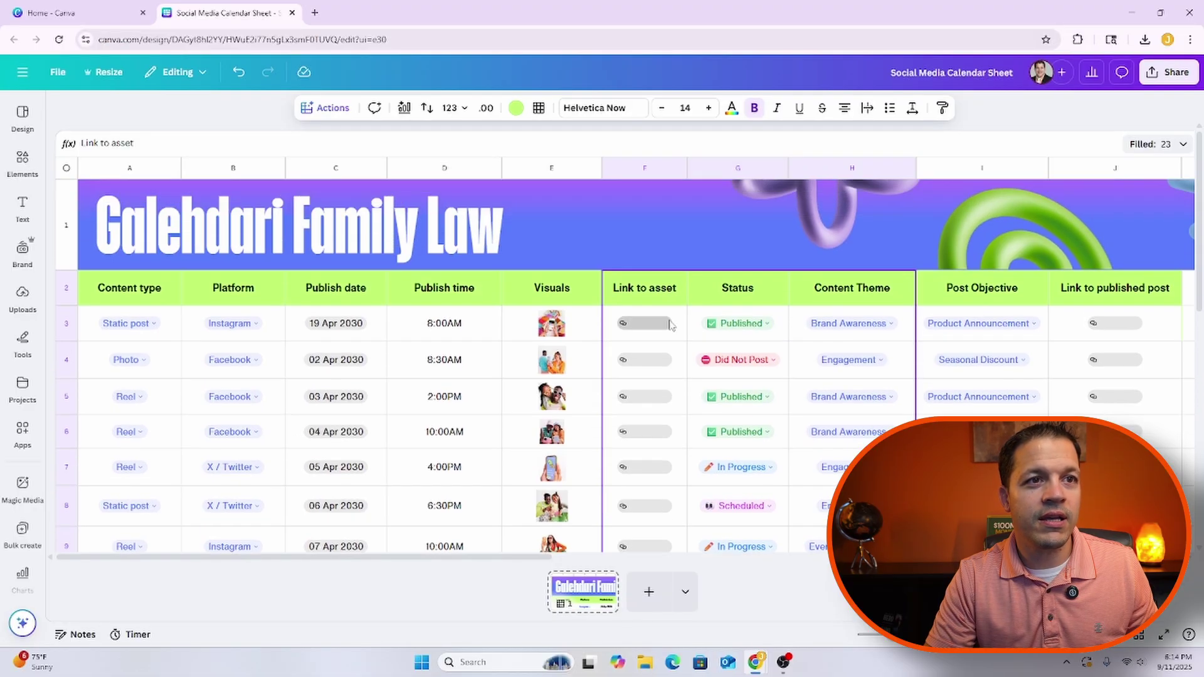
pyautogui.rightClick(670, 326)
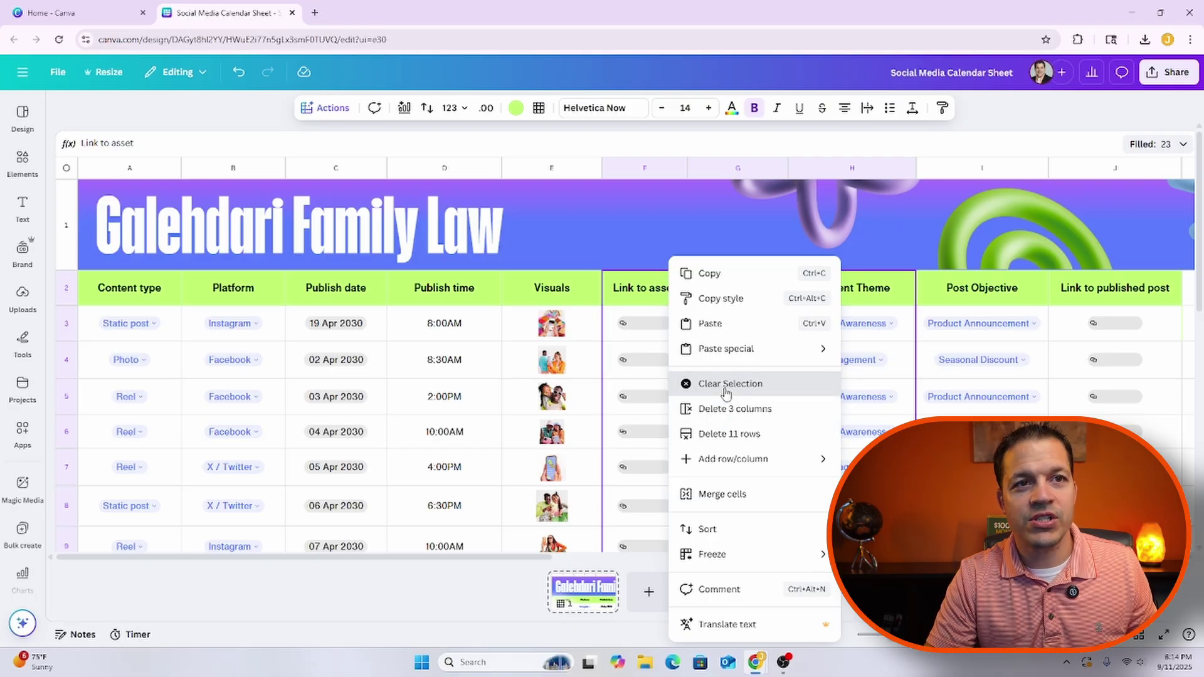
pyautogui.click(690, 385)
pyautogui.rightClick(690, 423)
pyautogui.click(690, 420)
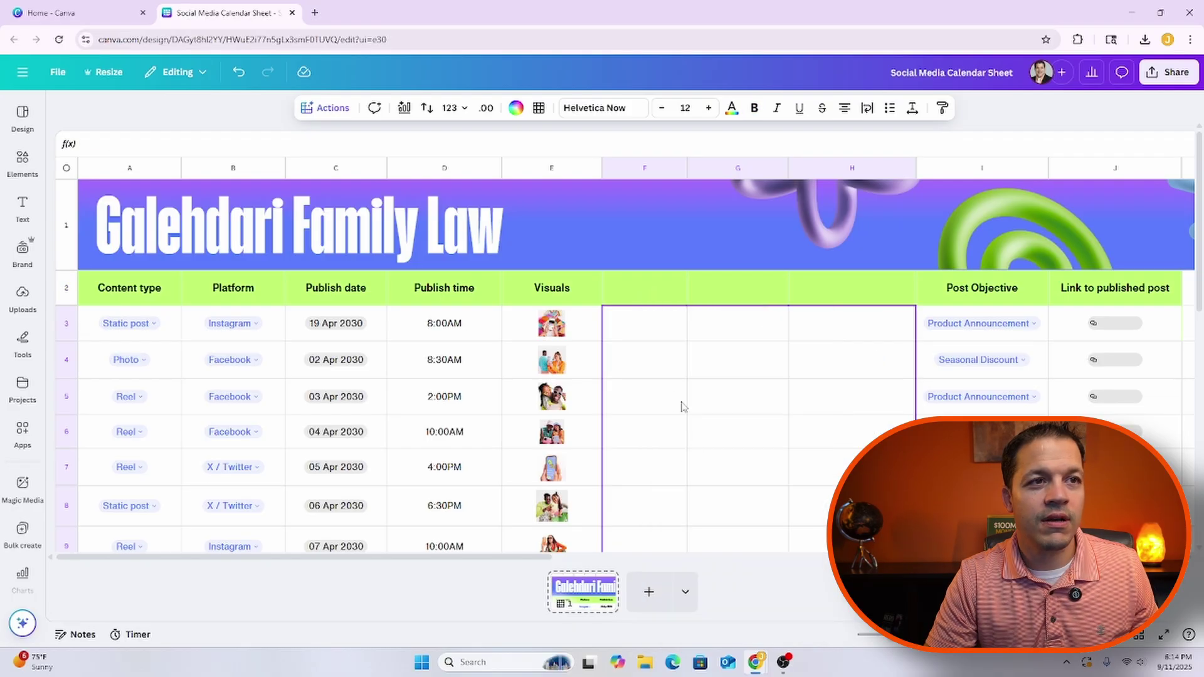
pyautogui.click(652, 324)
pyautogui.click(648, 289)
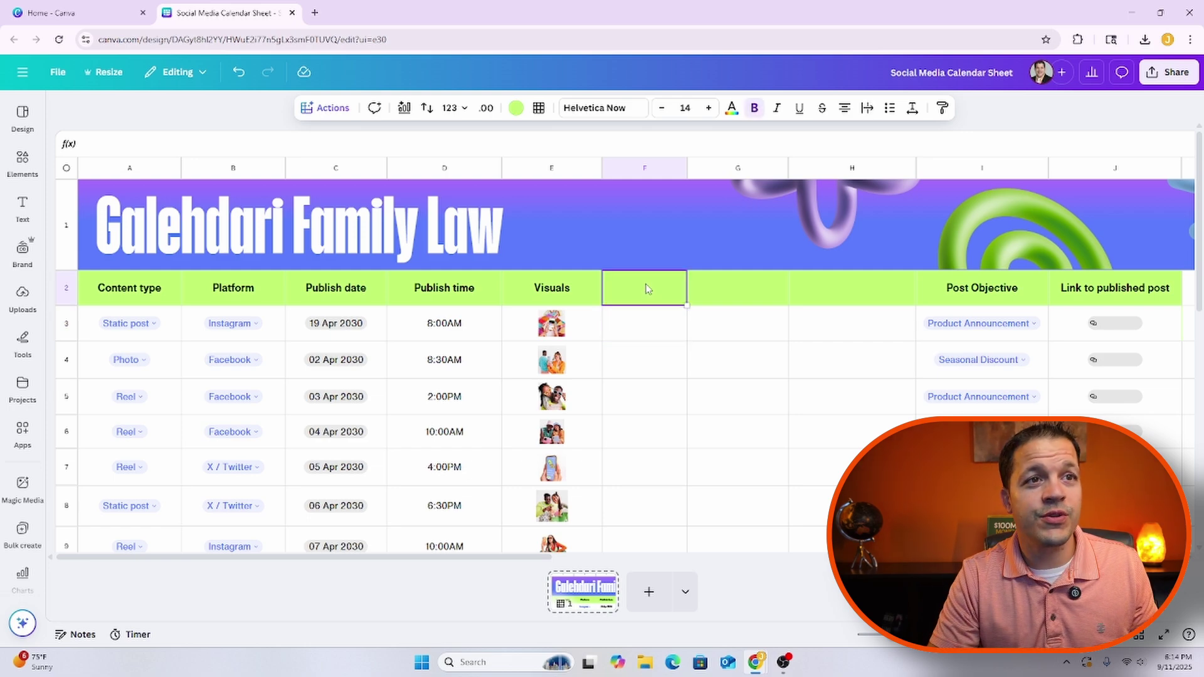
pyautogui.doubleClick(648, 289)
pyautogui.click(693, 287)
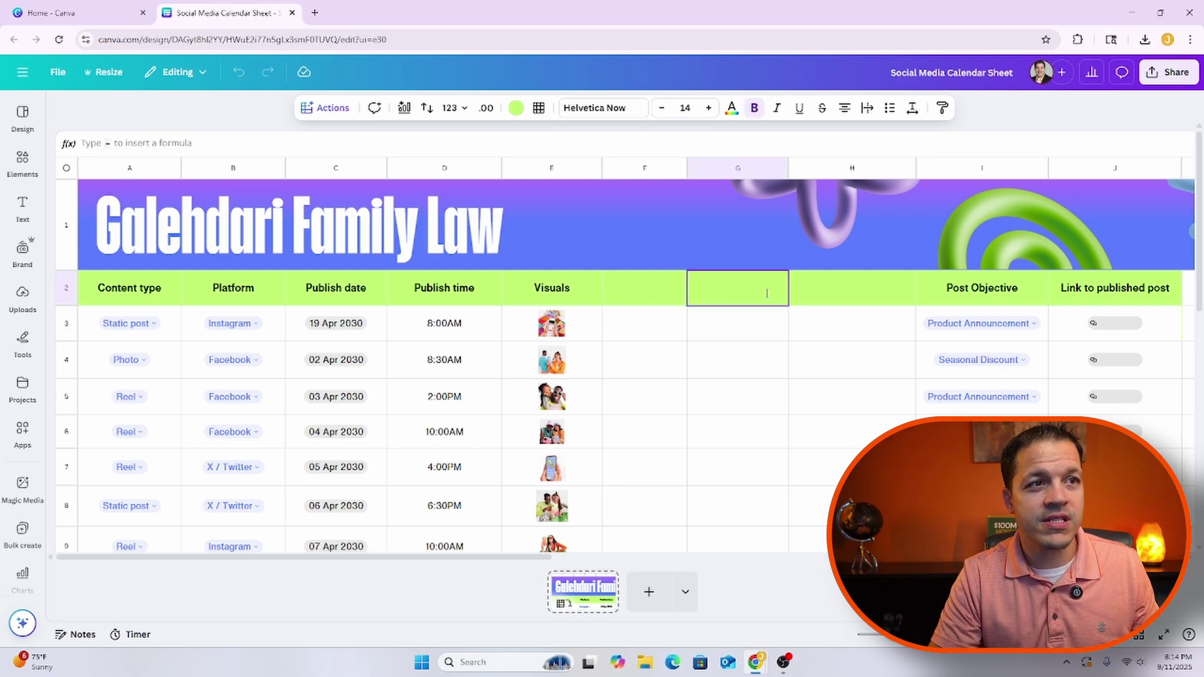
# Clear all images under the Visuals heading in rows 3 to 12, keeping the heading.
pyautogui.click(576, 291)
pyautogui.click(530, 324)
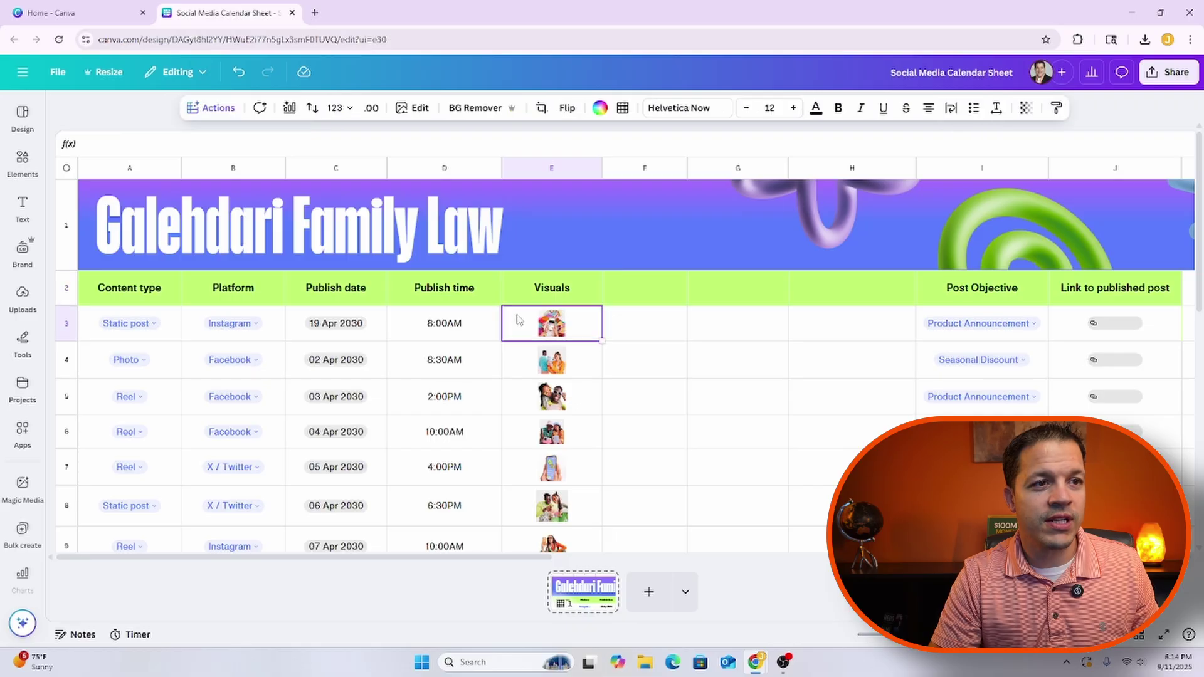
pyautogui.click(518, 325)
pyautogui.moveTo(518, 324); pyautogui.dragTo(536, 432)
pyautogui.rightClick(535, 432)
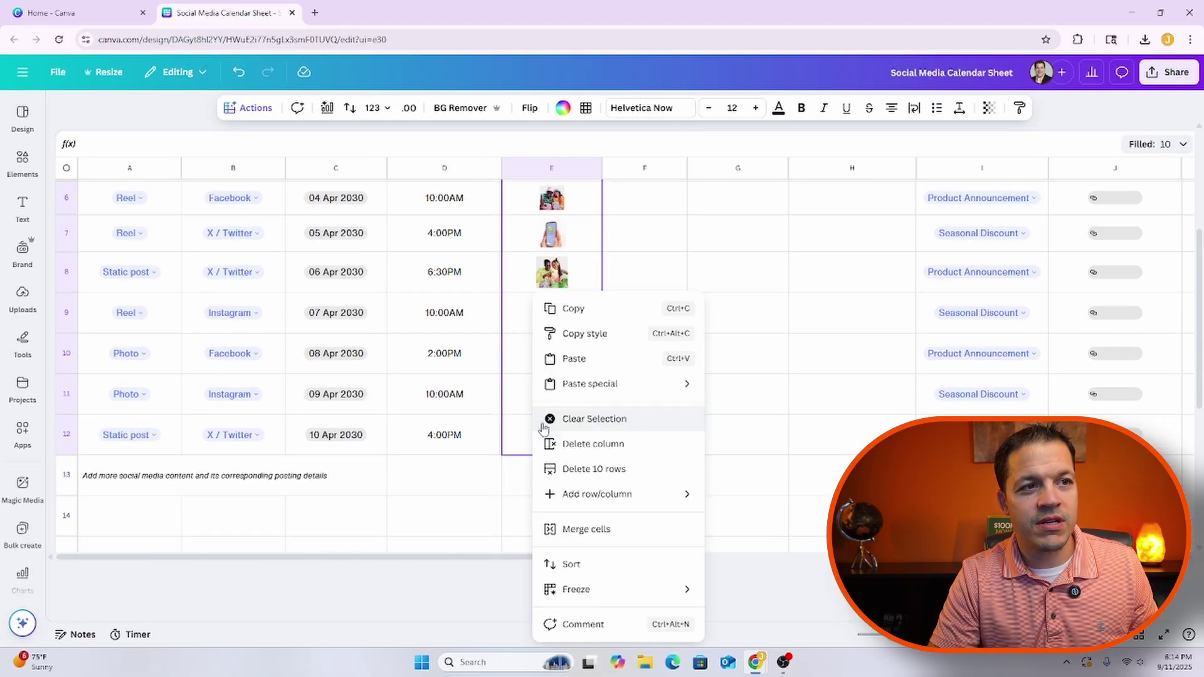
pyautogui.click(586, 419)
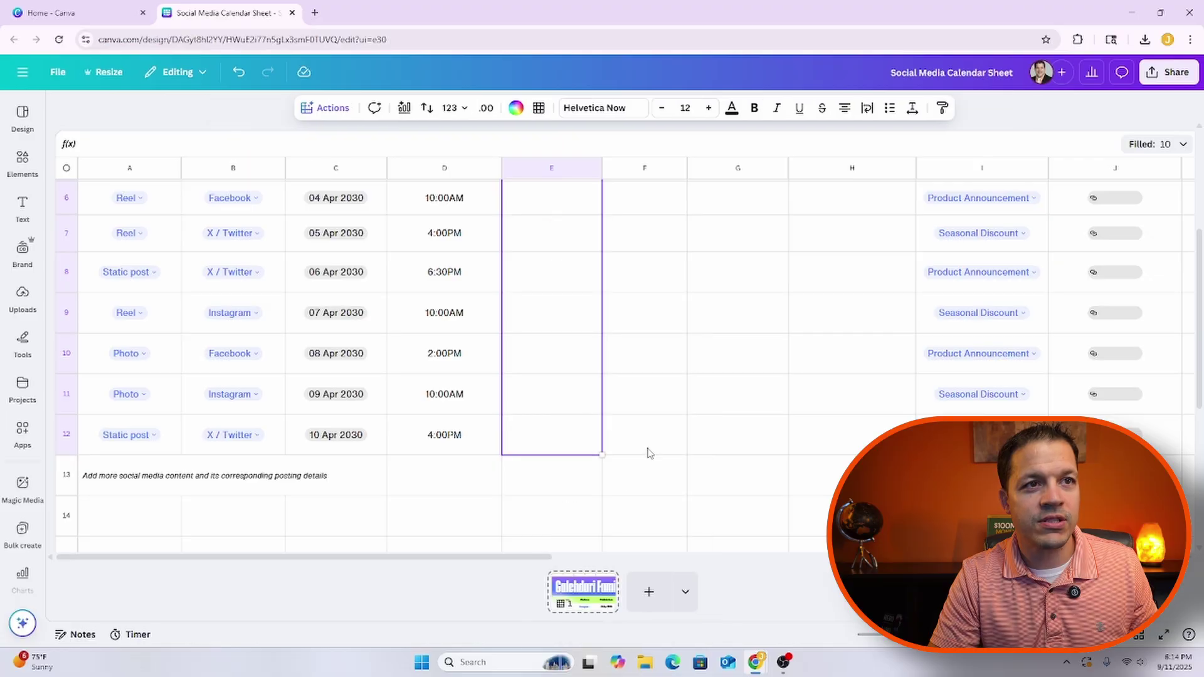
# Enter the heading "Copy" in cell G2.
pyautogui.scroll(5, 658, 454)
pyautogui.click(666, 330)
pyautogui.click(660, 288)
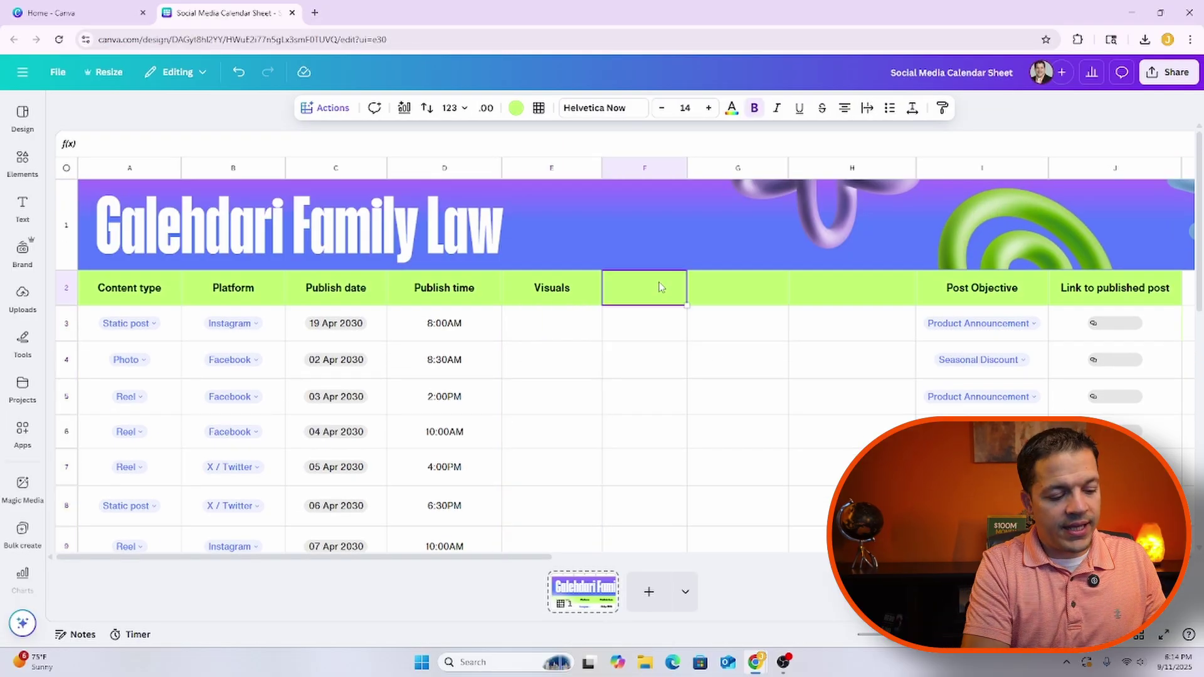
pyautogui.click(736, 299)
pyautogui.write('Copy')
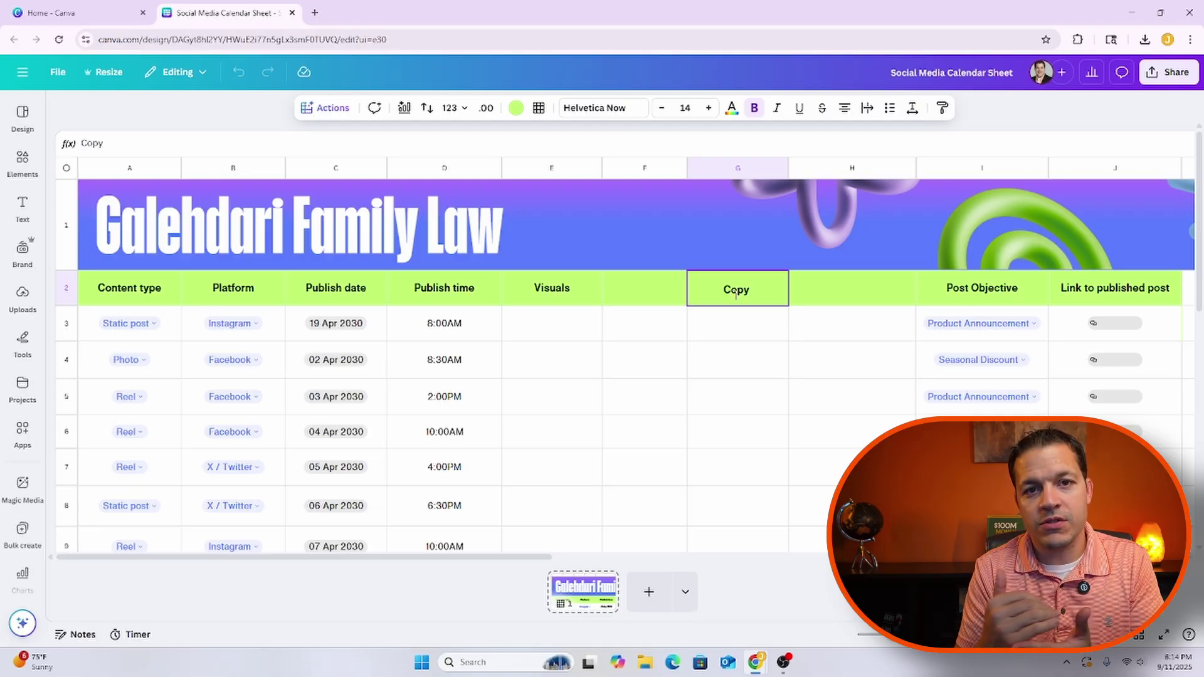
# Start Magic Write for the empty content cells below the Copy heading.
pyautogui.click(723, 334)
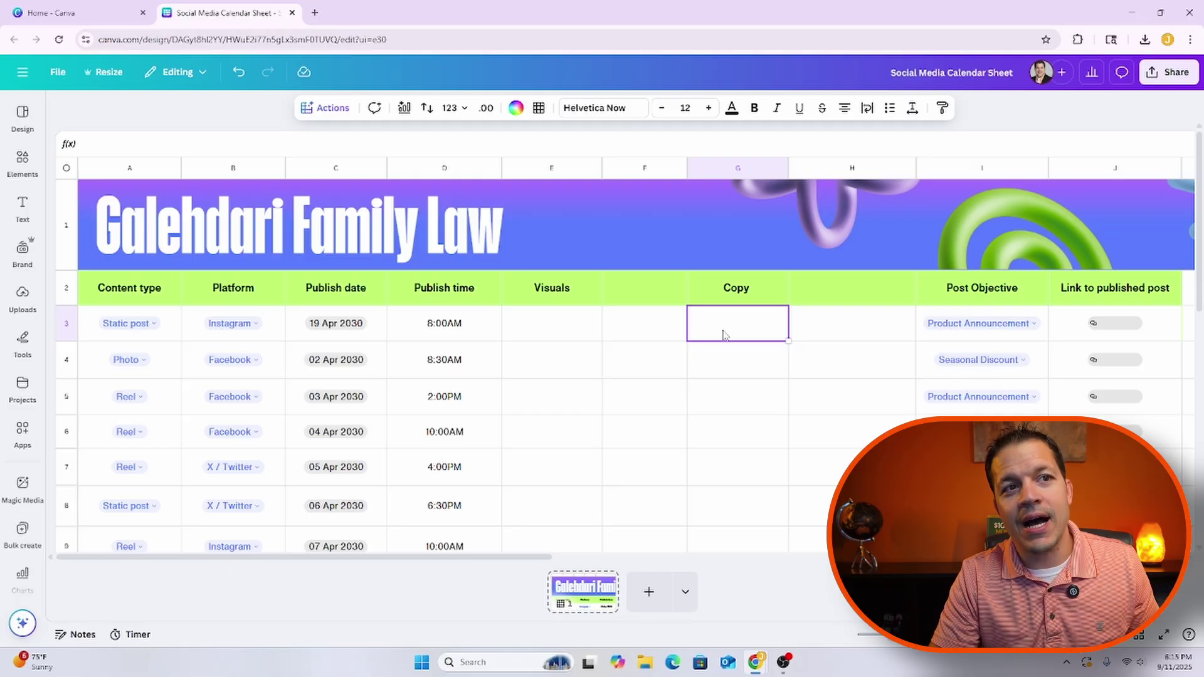
pyautogui.moveTo(723, 334); pyautogui.dragTo(729, 422)
pyautogui.scroll(3, 729, 422)
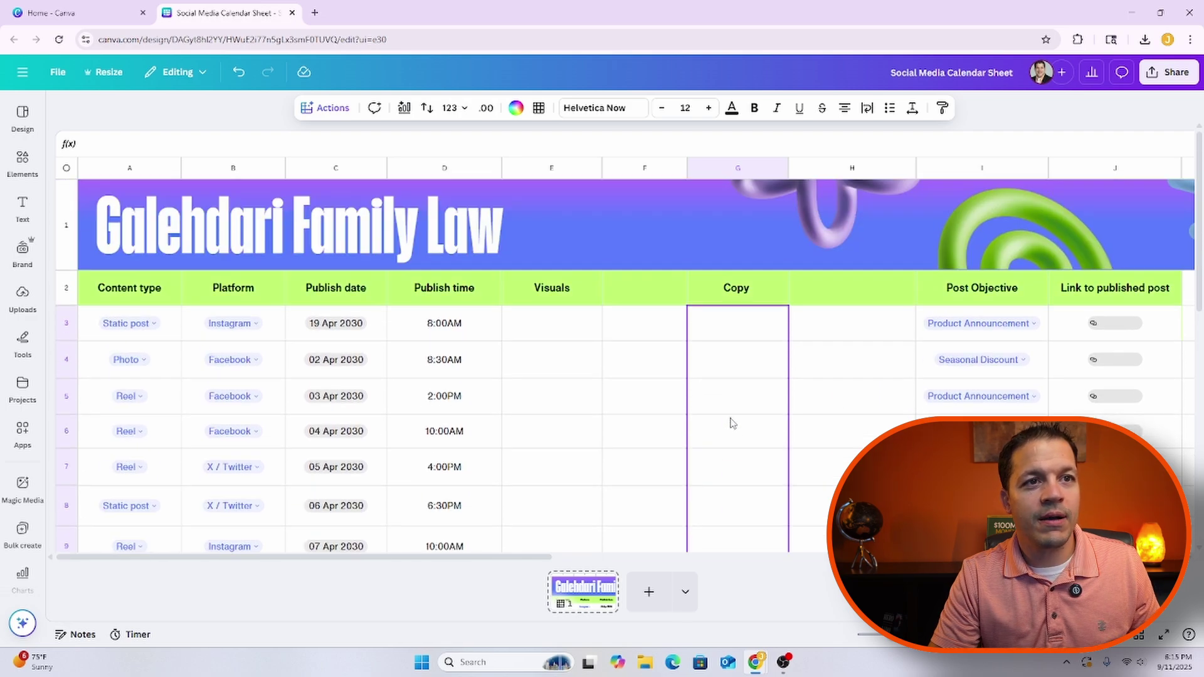
pyautogui.rightClick(732, 327)
pyautogui.click(336, 108)
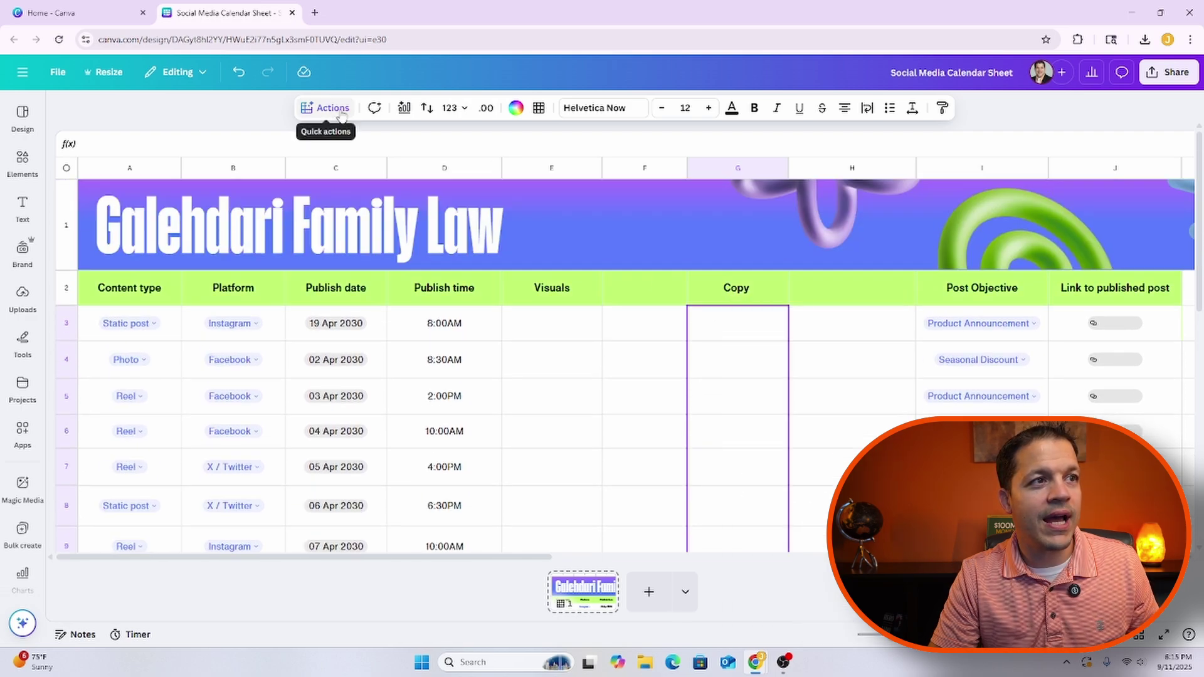
pyautogui.click(339, 109)
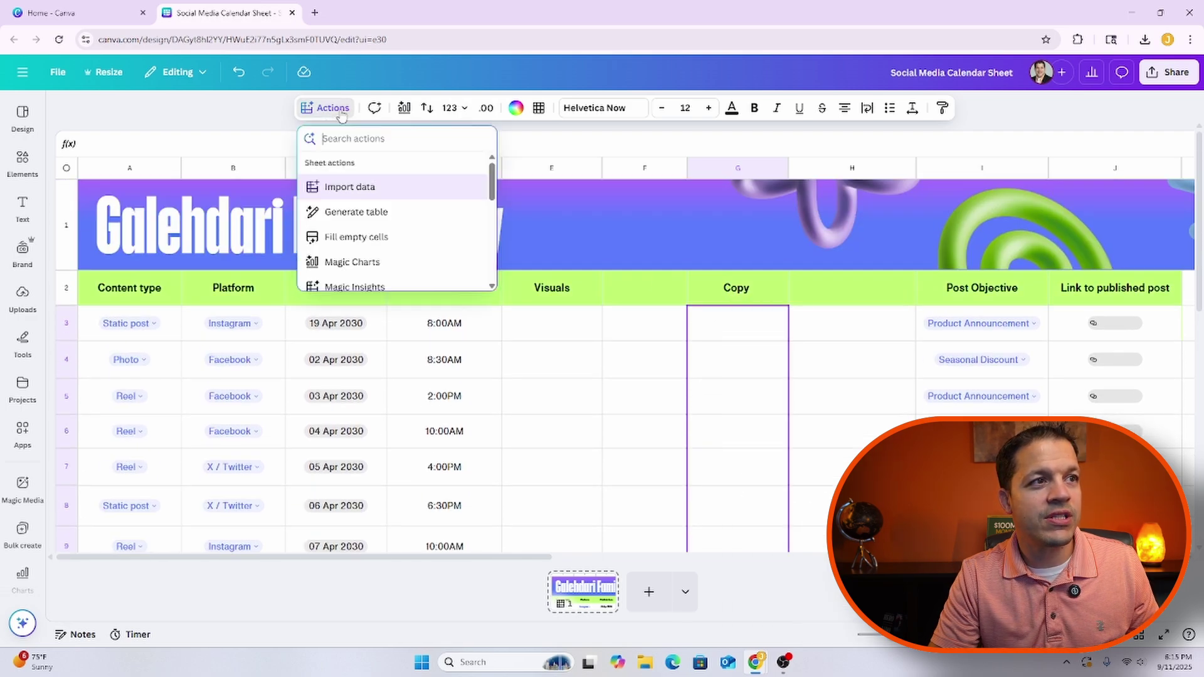
pyautogui.scroll(-2, 354, 246)
pyautogui.click(356, 249)
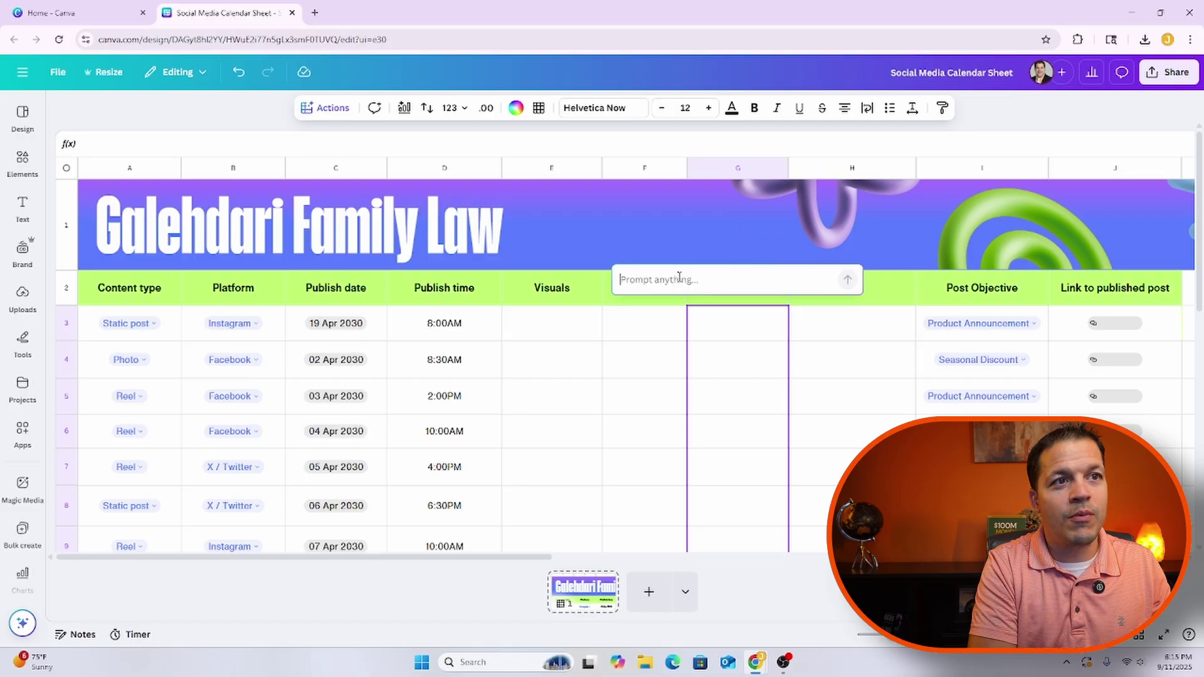
pyautogui.write('Marking Expert co')
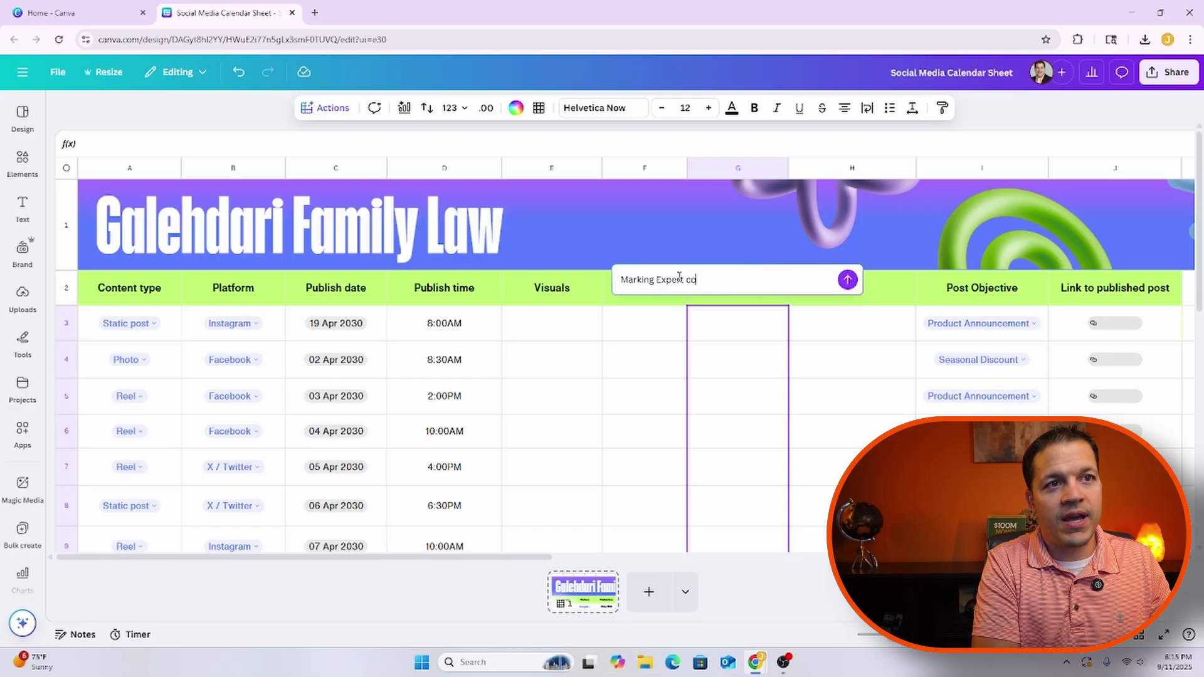
pyautogui.write('ming with Ad')
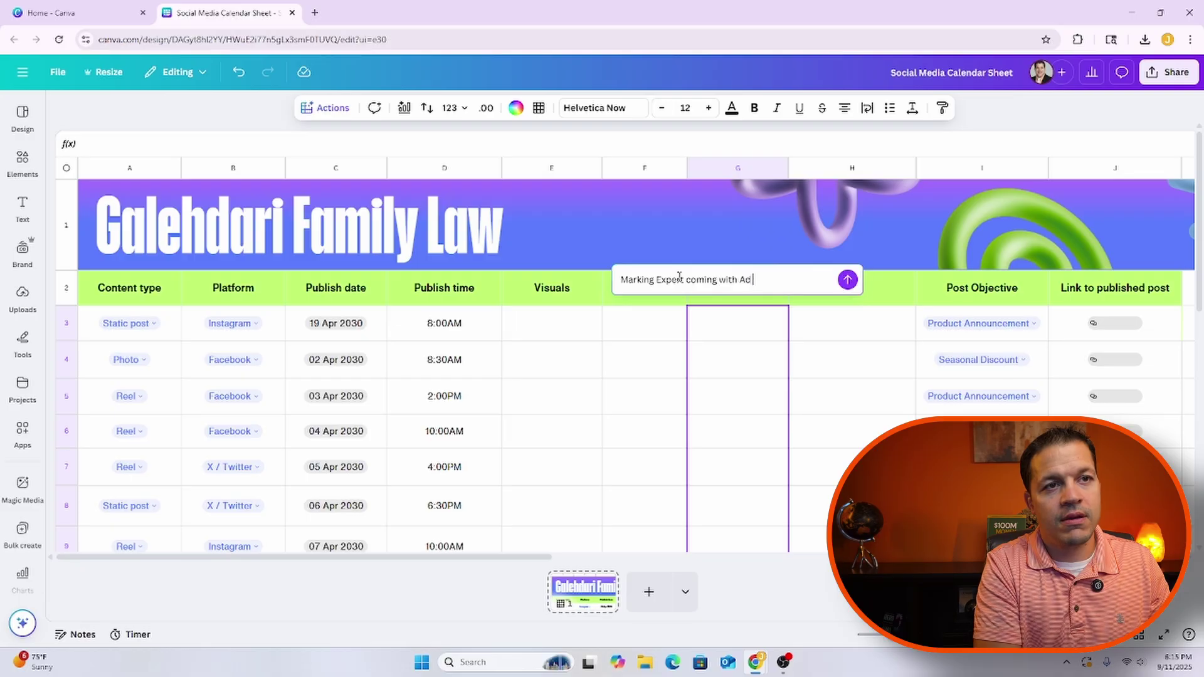
pyautogui.write(' copy for')
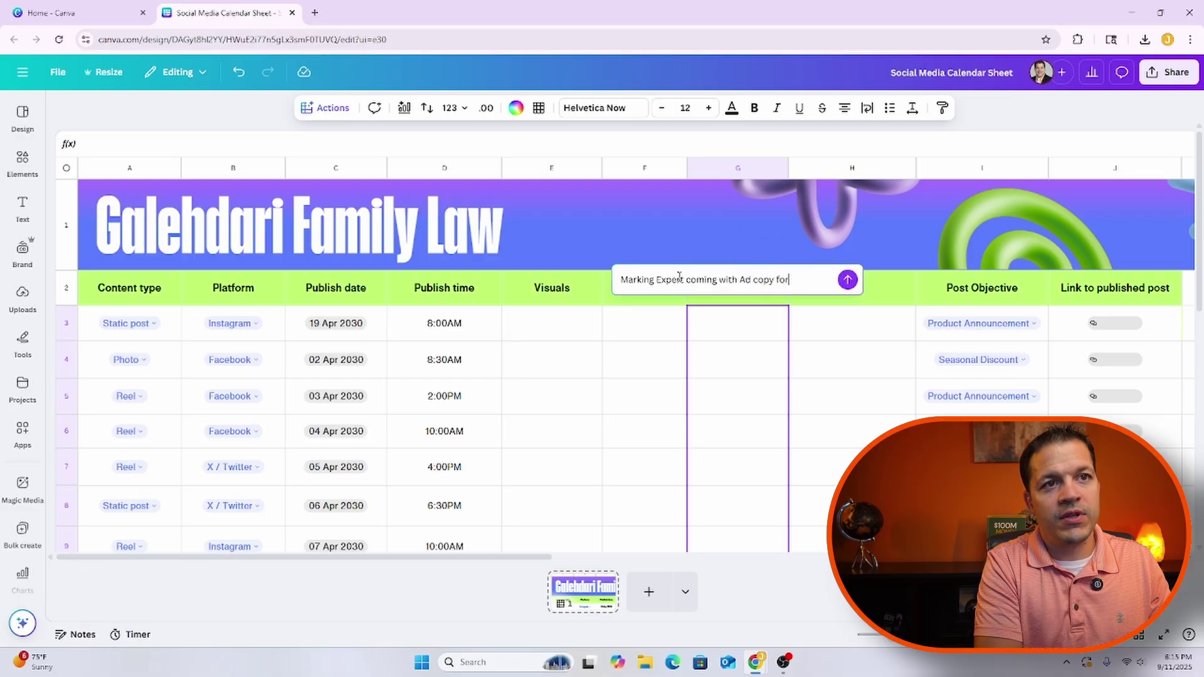
pyautogui.write(' a family law firm:')
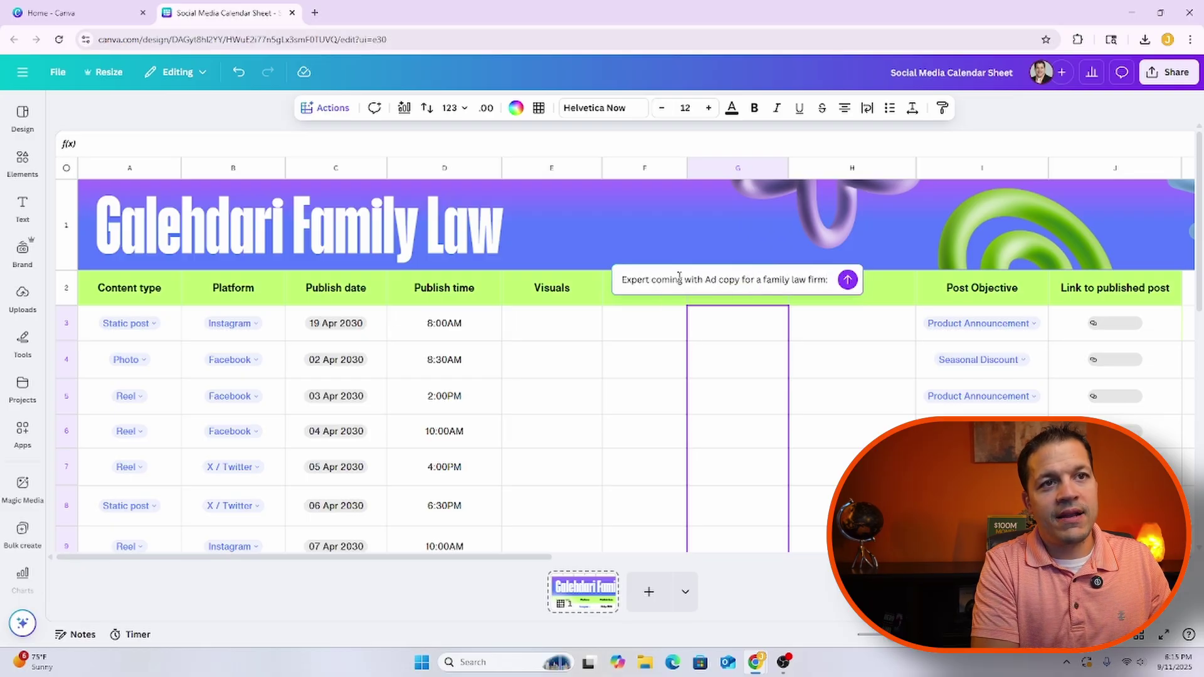
pyautogui.write(' Add in Frequent')
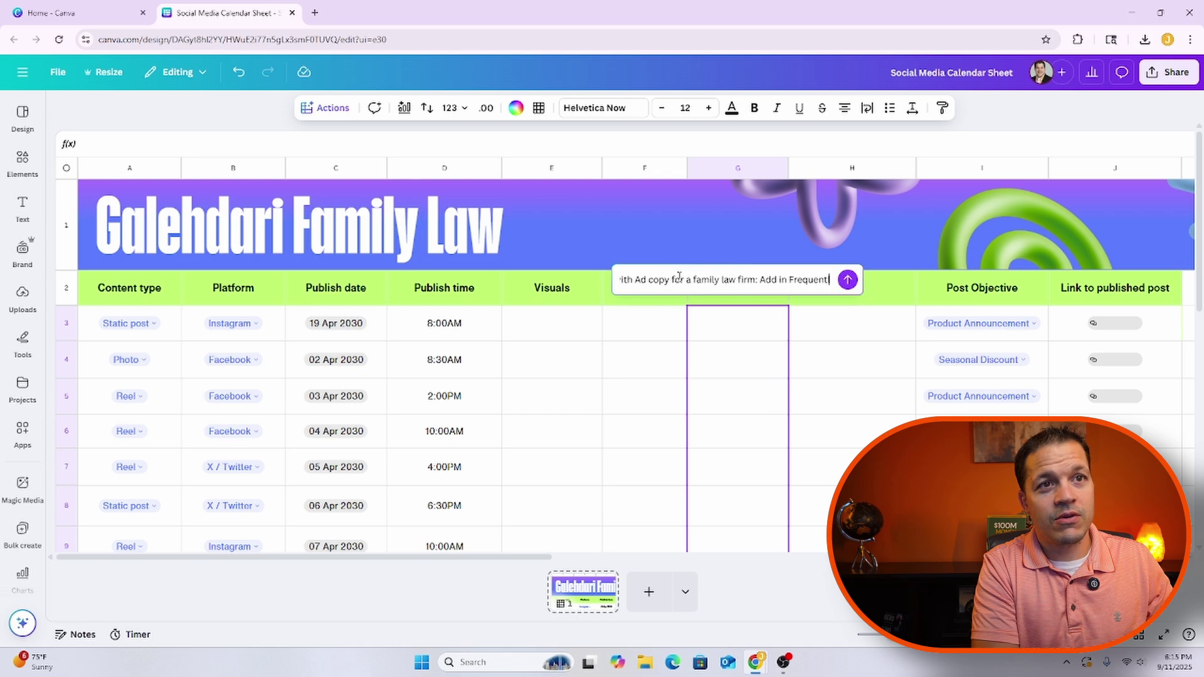
pyautogui.write('ly asked question wit')
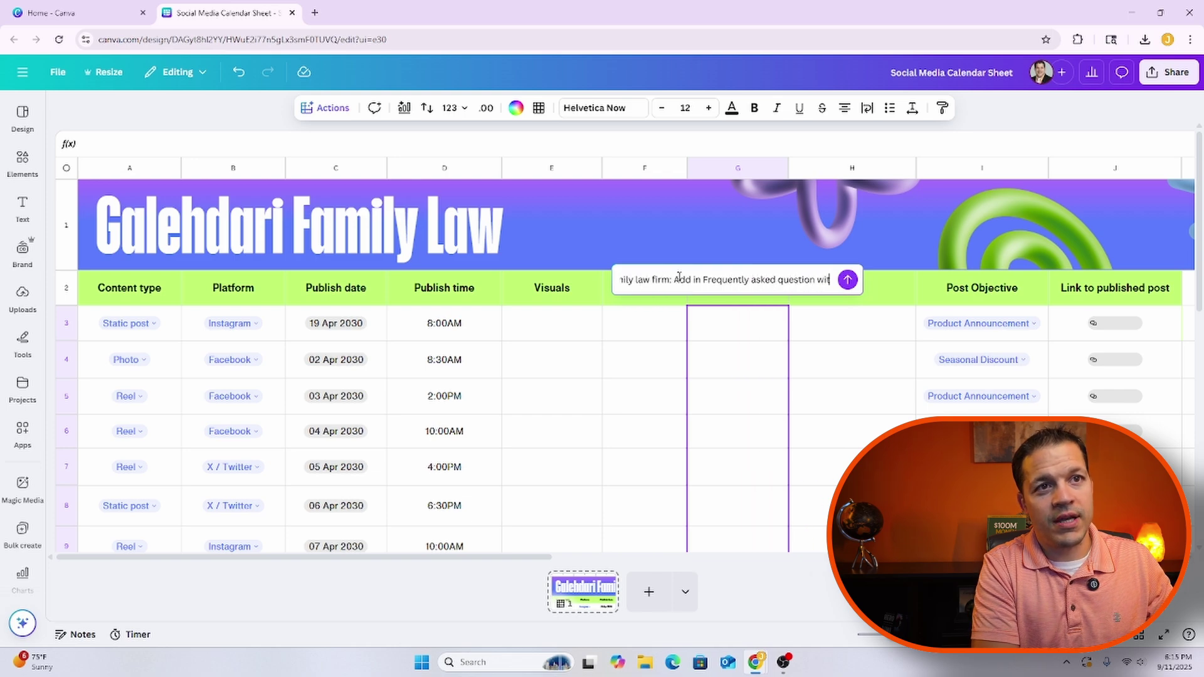
pyautogui.write('h common answer & a')
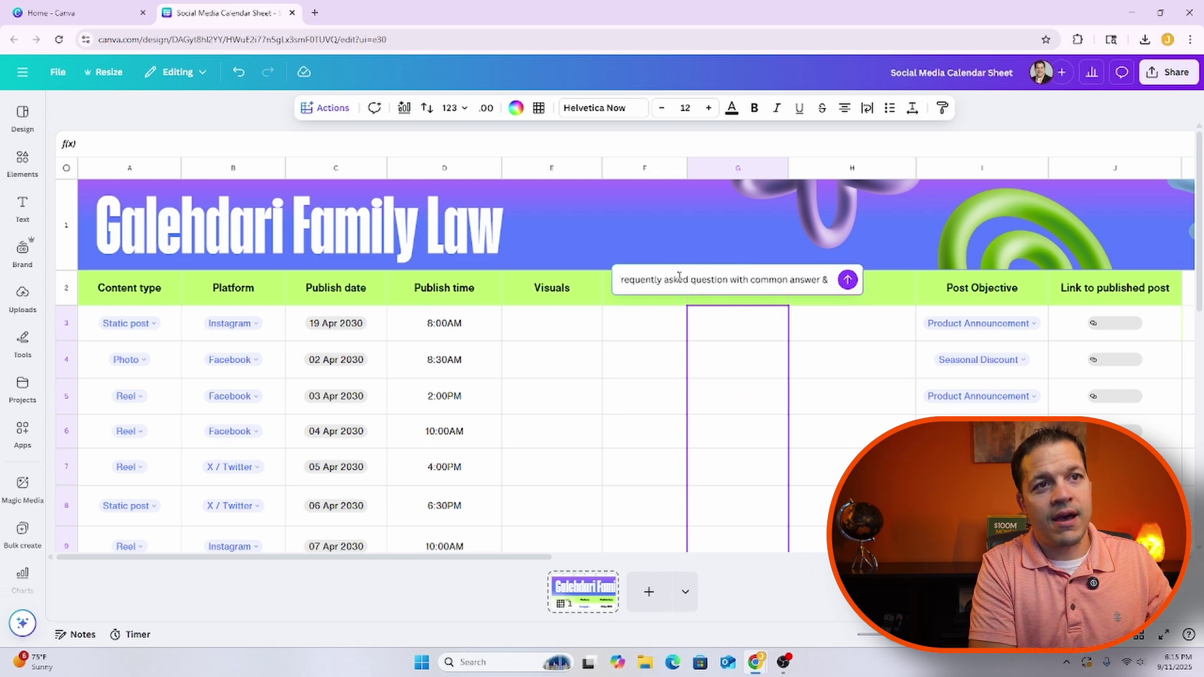
pyautogui.write('ave')
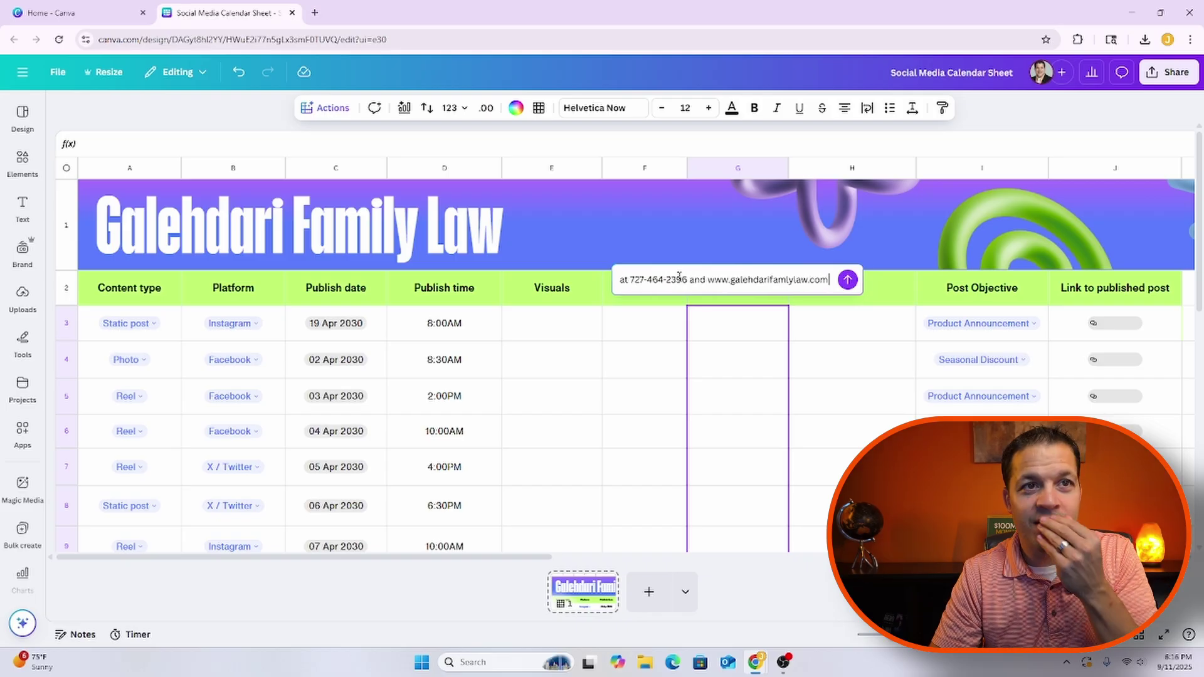
pyautogui.click(847, 280)
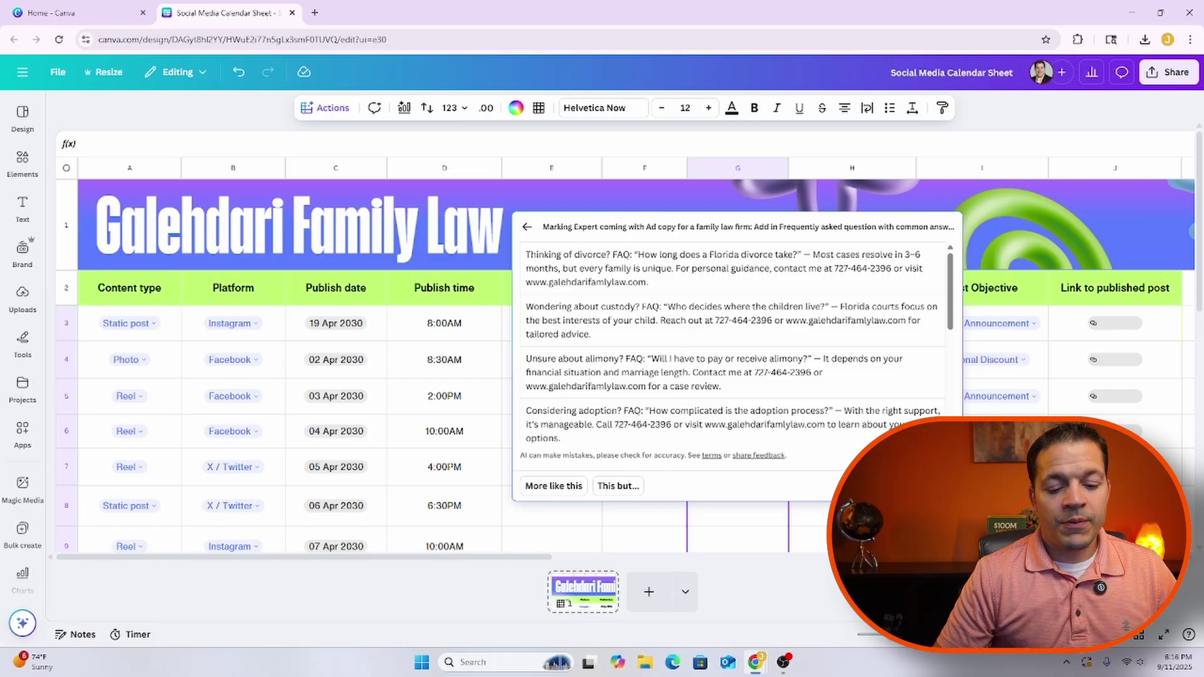
pyautogui.click(922, 486)
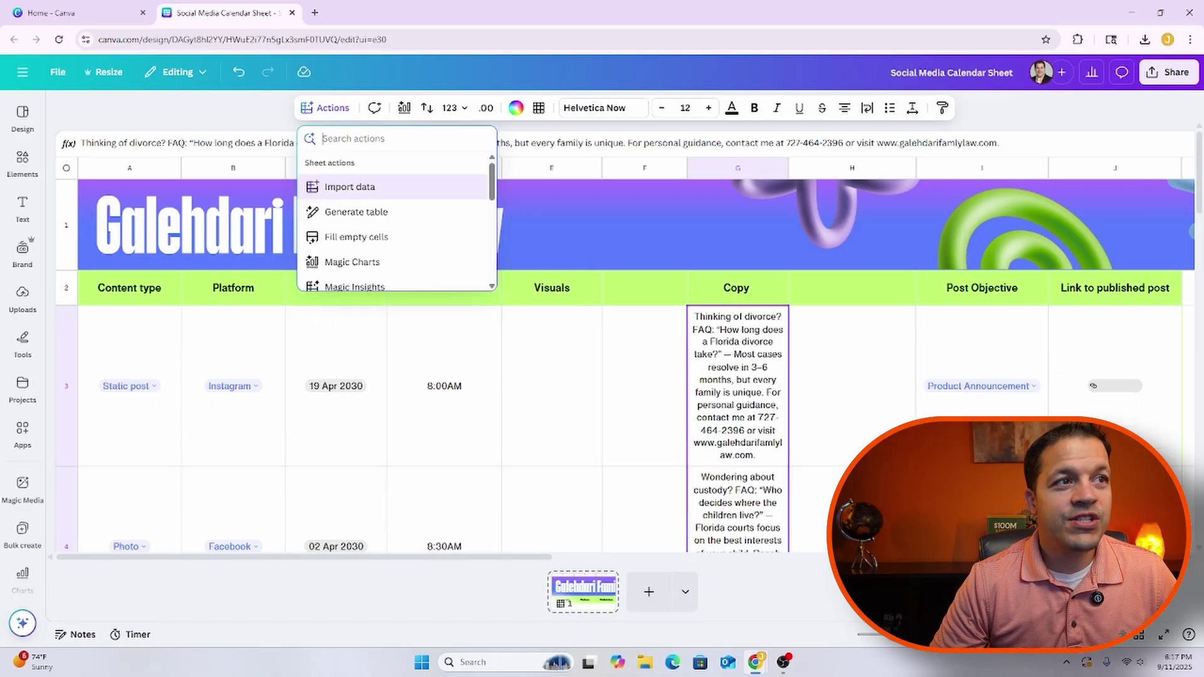
# Review the generated ad copy in the Copy column from row 3 down to row 12.
pyautogui.scroll(-5, 676, 366)
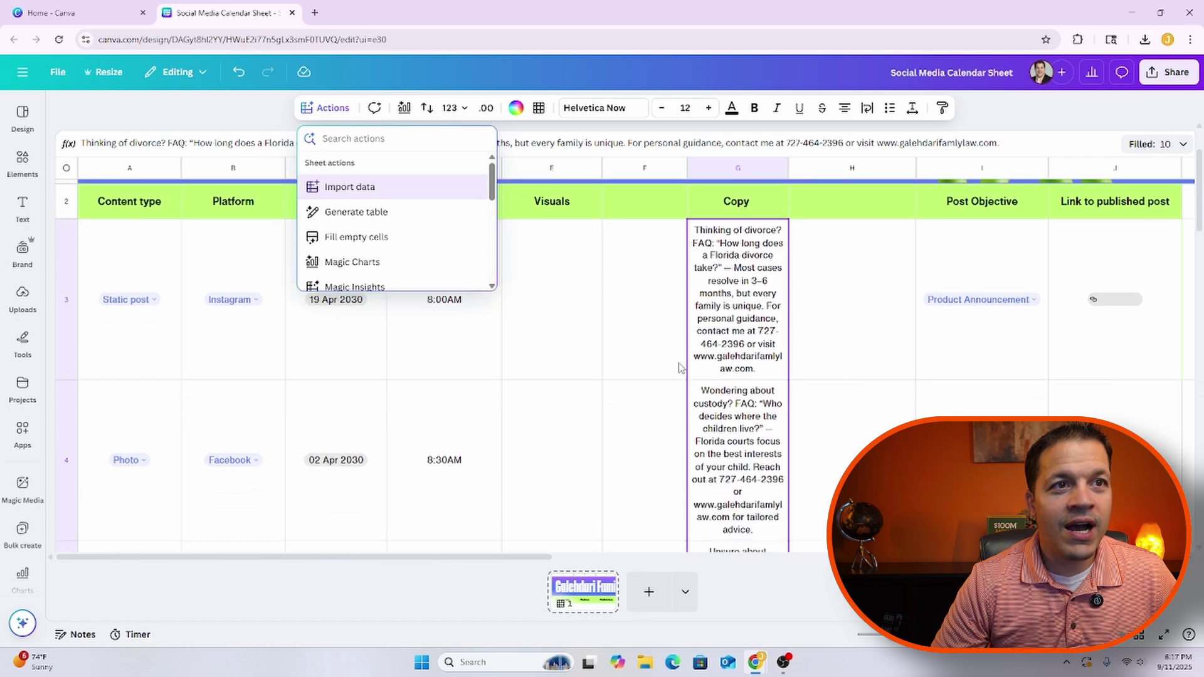
pyautogui.scroll(-12, 775, 344)
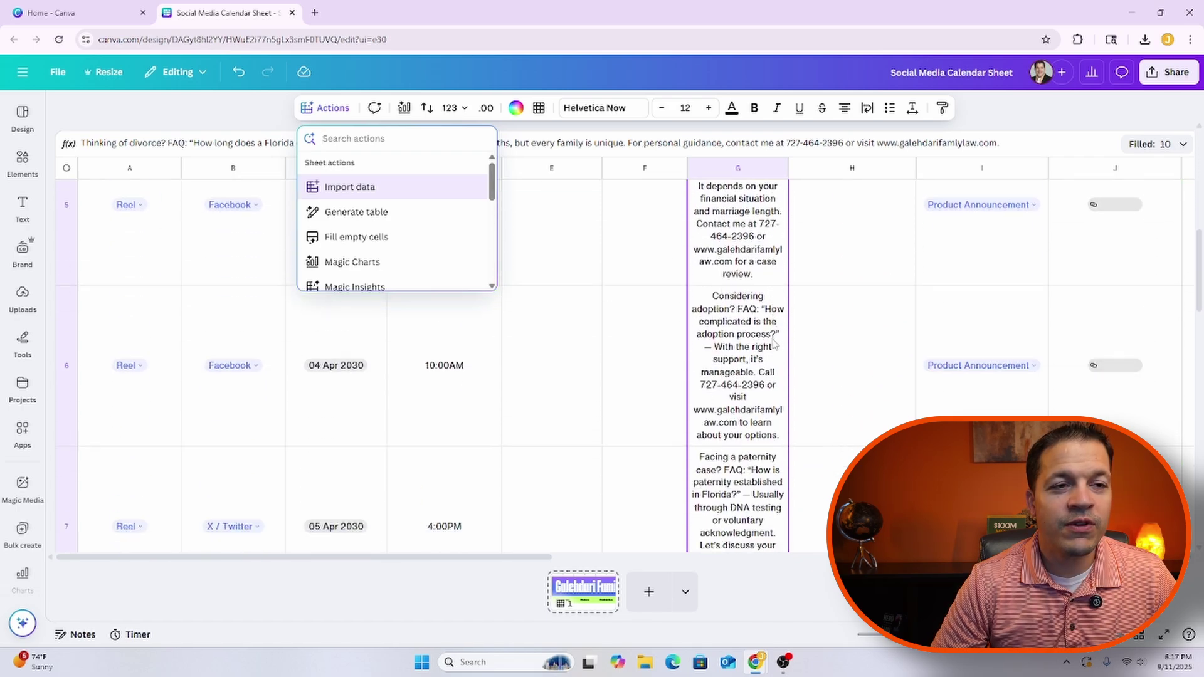
pyautogui.scroll(-7, 771, 346)
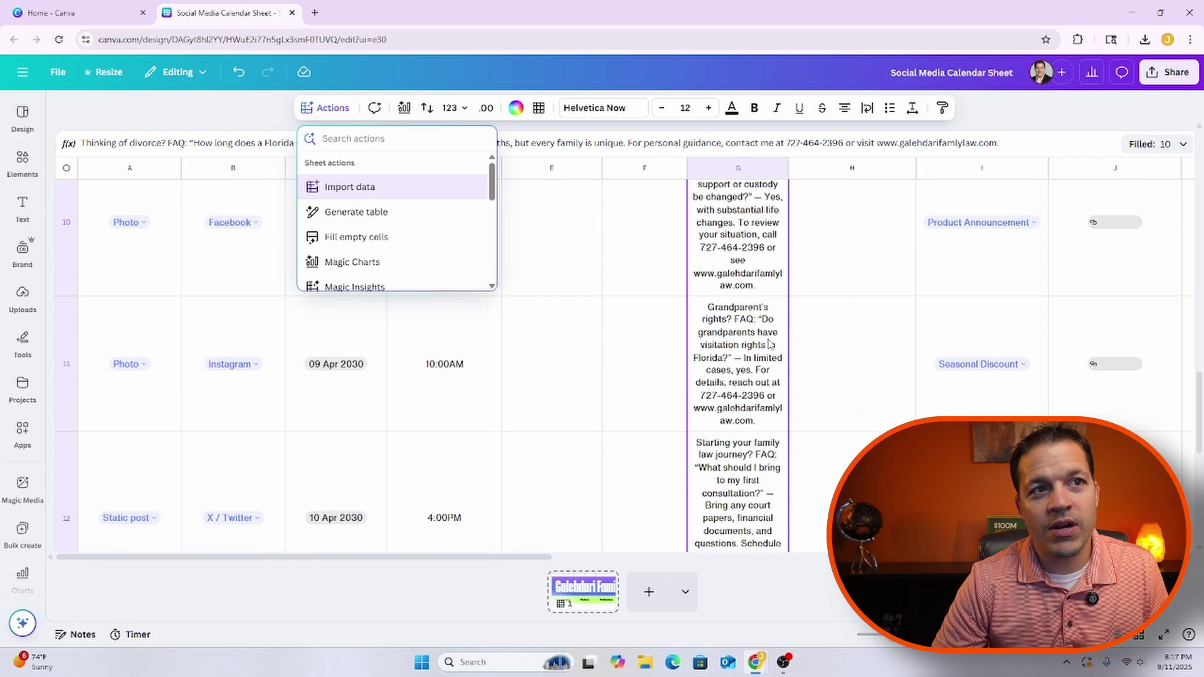
pyautogui.scroll(3, 770, 349)
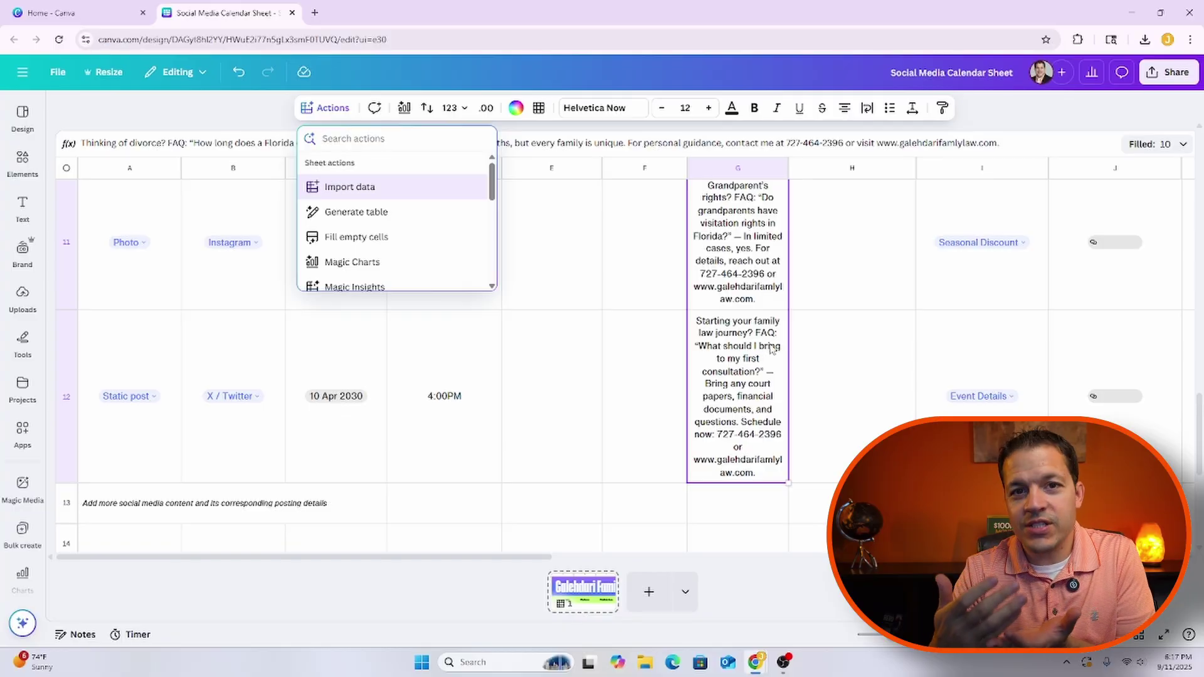
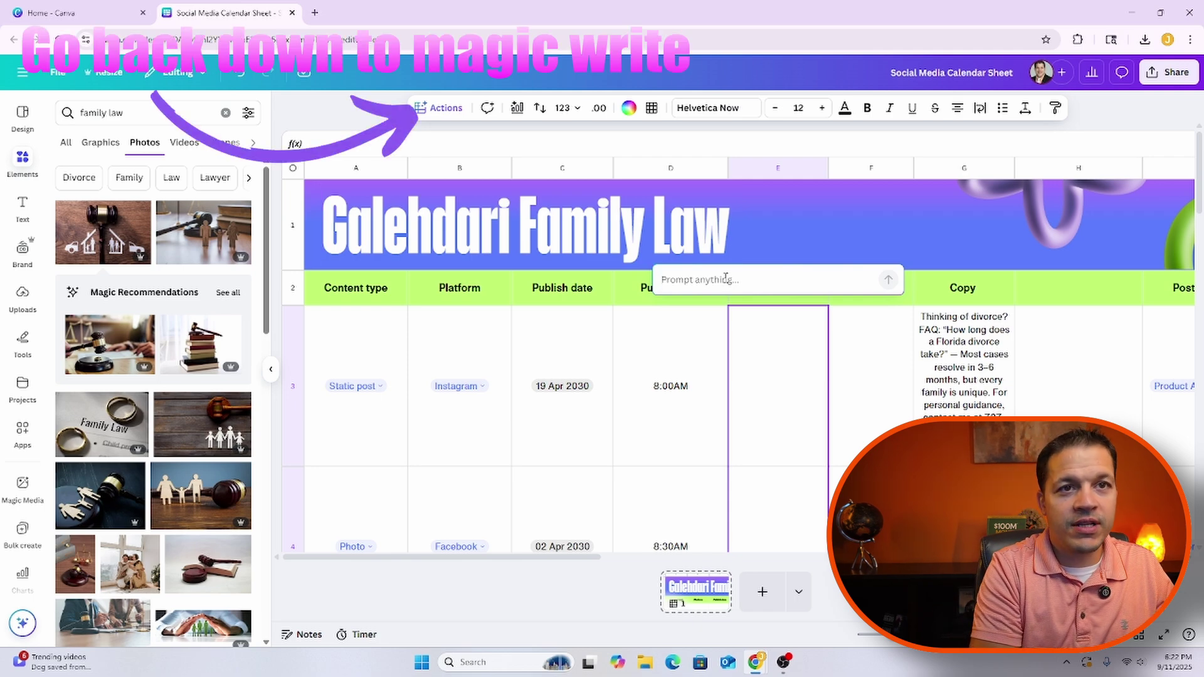
# Generate and insert Visuals descriptions with a designer prompt asking for a unique graphic based on the ad copy or frequently asked questions in column G.
pyautogui.write('Now you are a desinger')
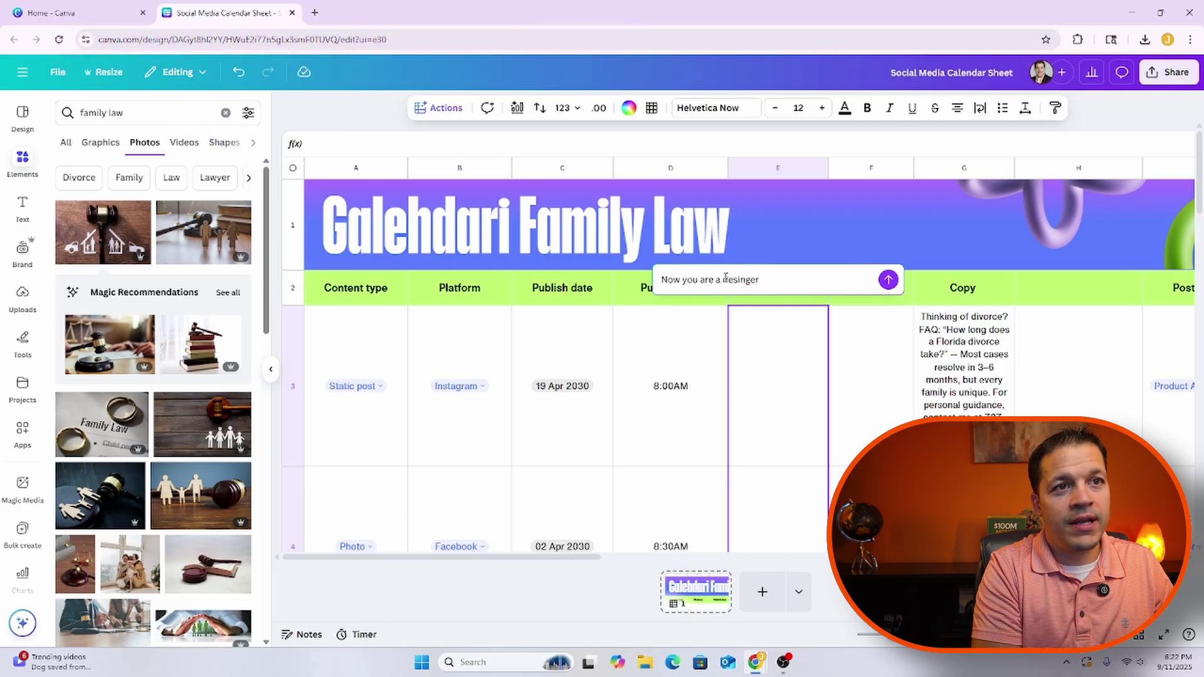
pyautogui.write(': create unique graphic')
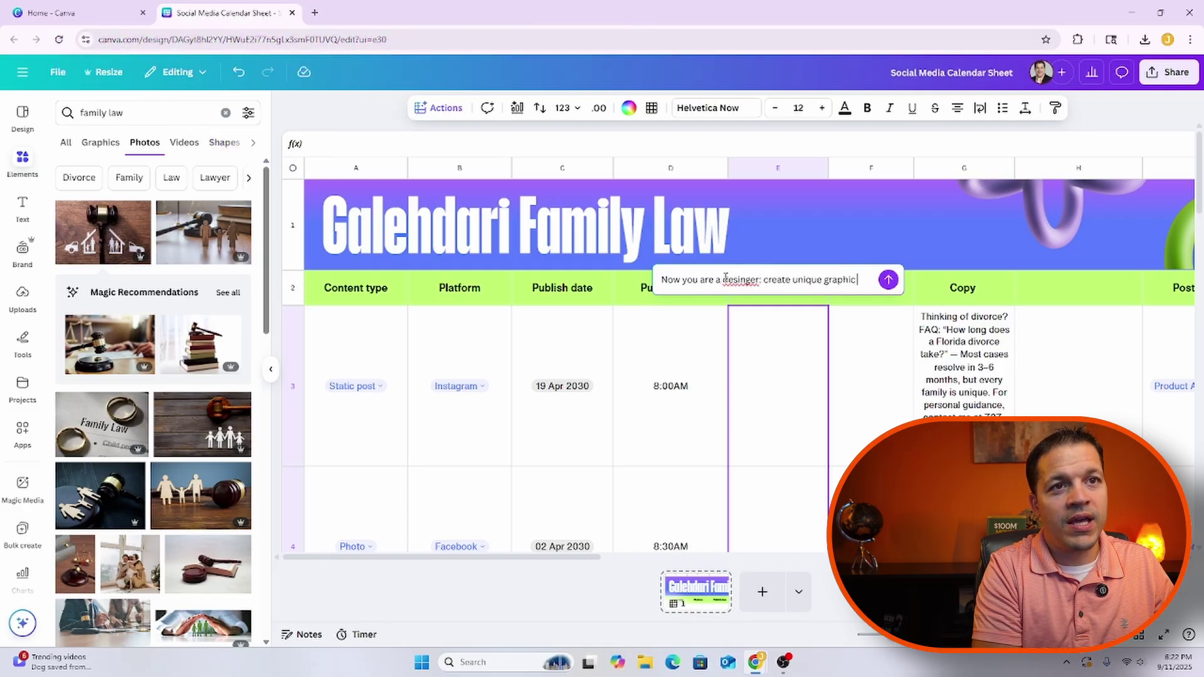
pyautogui.write(' based on the ad copy or frequently asked quest')
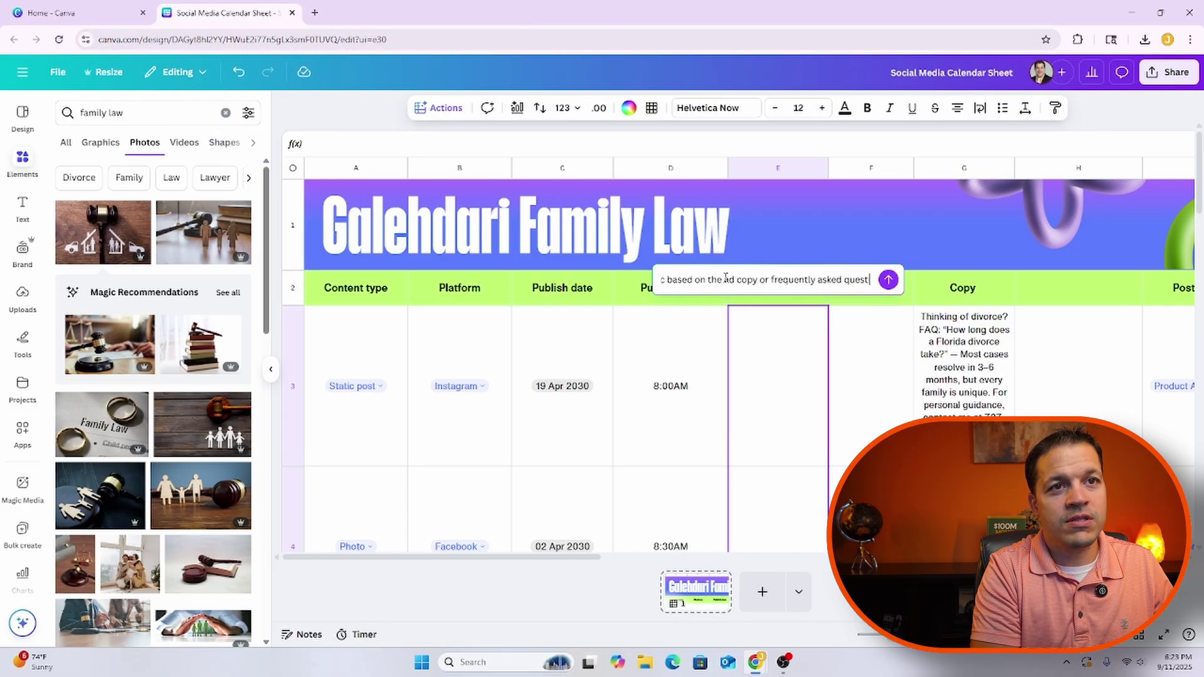
pyautogui.write('ions in column G')
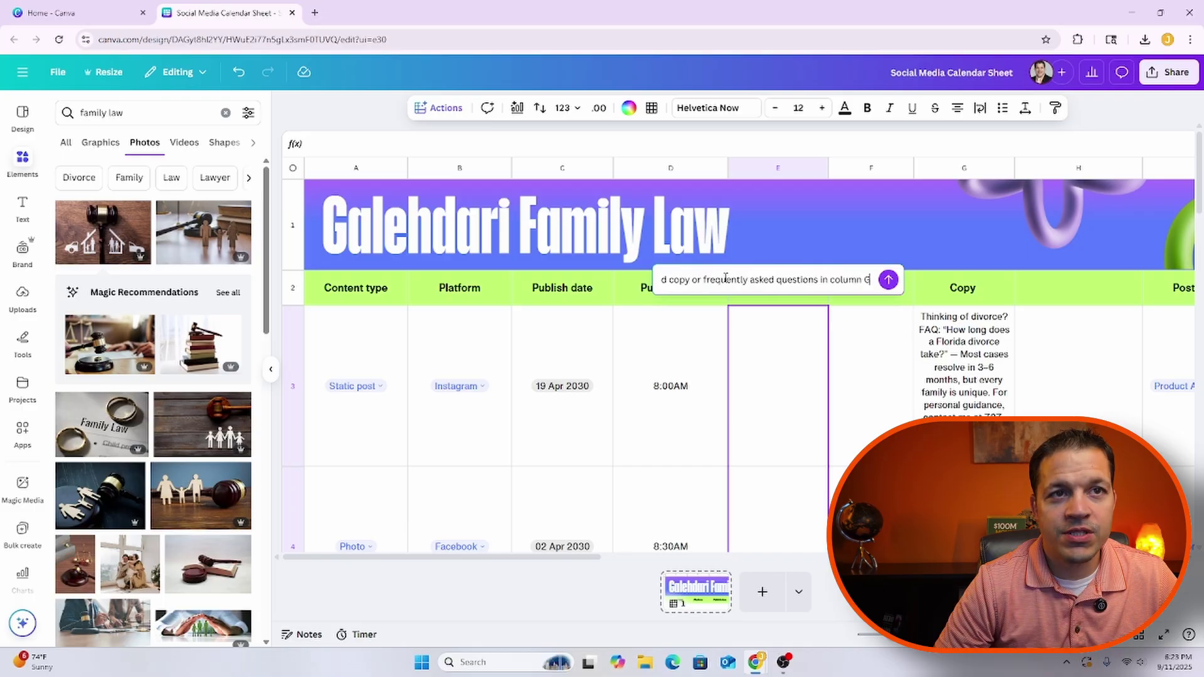
pyautogui.press('Return')
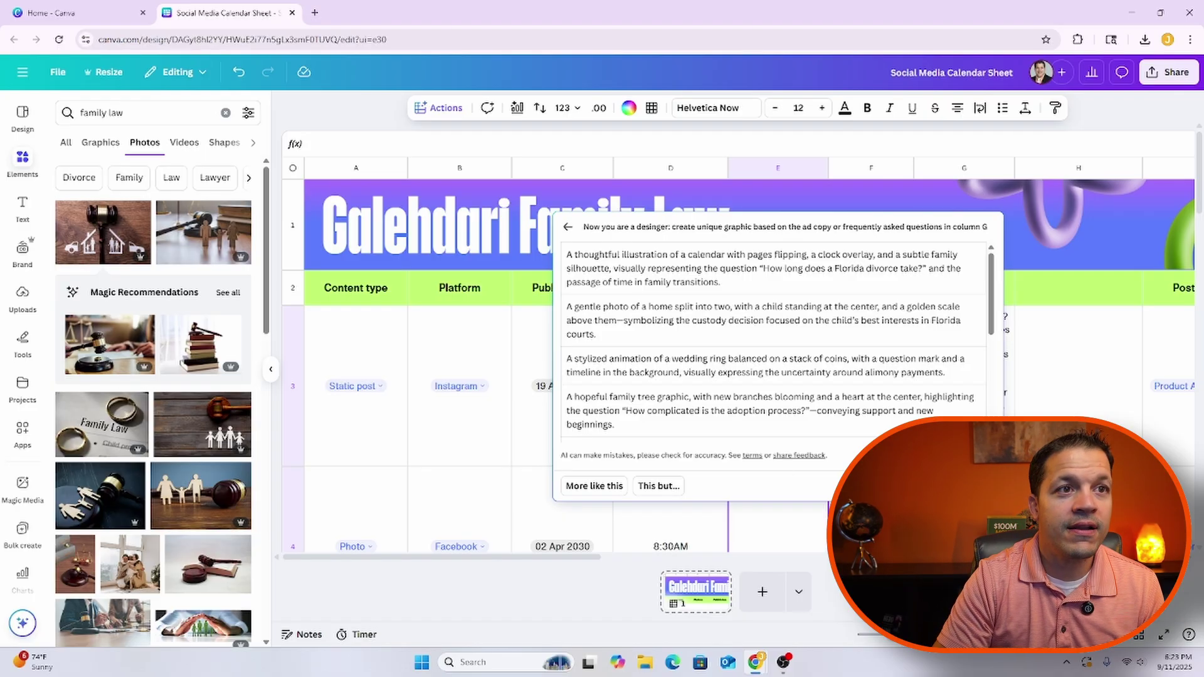
pyautogui.scroll(-2, 852, 413)
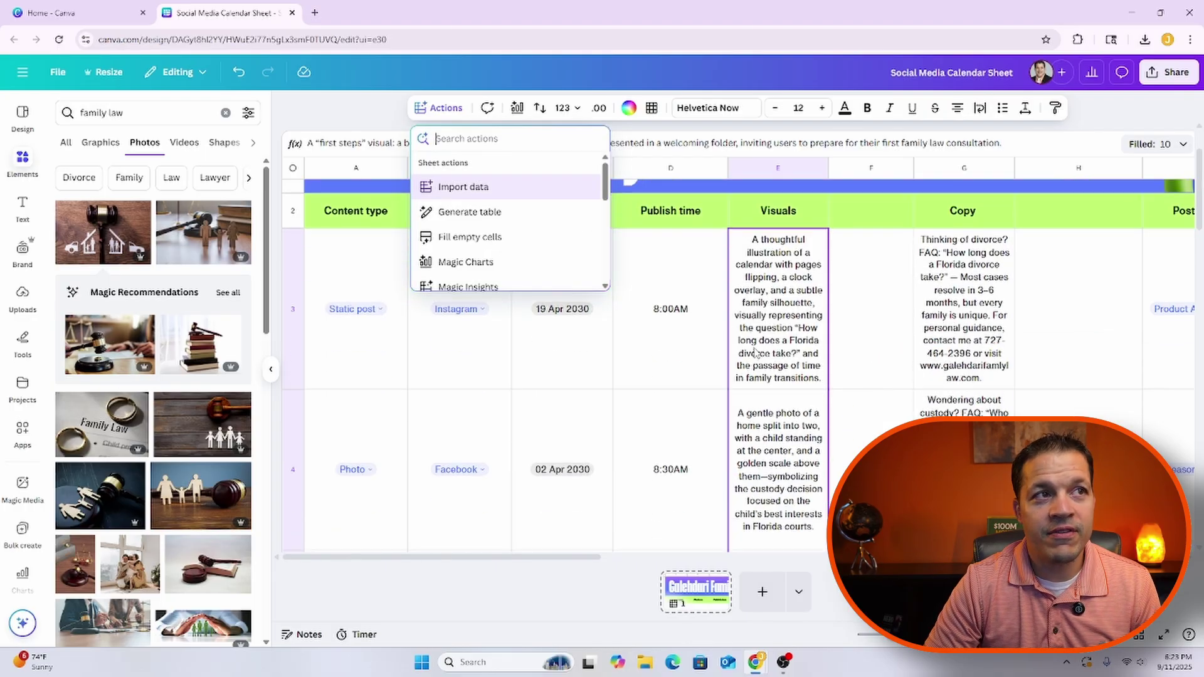
# Generate Magic Media images from the description in E3 and replace that text with the calendar illustration showing a clock and family silhouette.
pyautogui.click(790, 273)
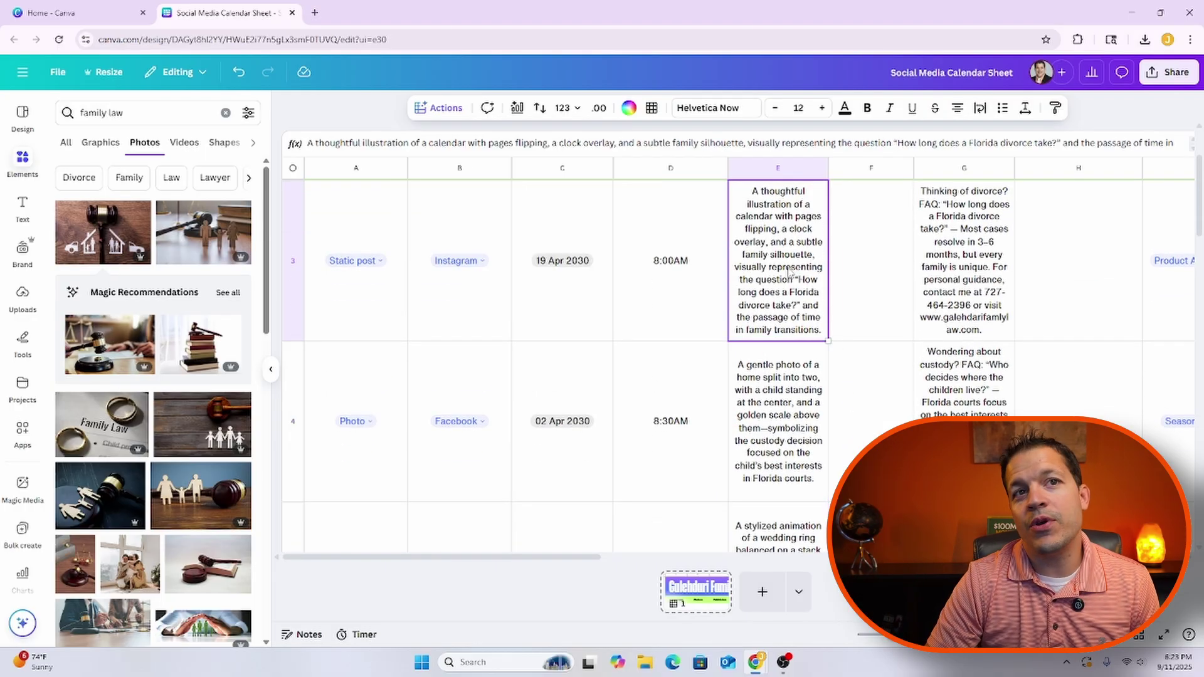
pyautogui.scroll(2, 793, 279)
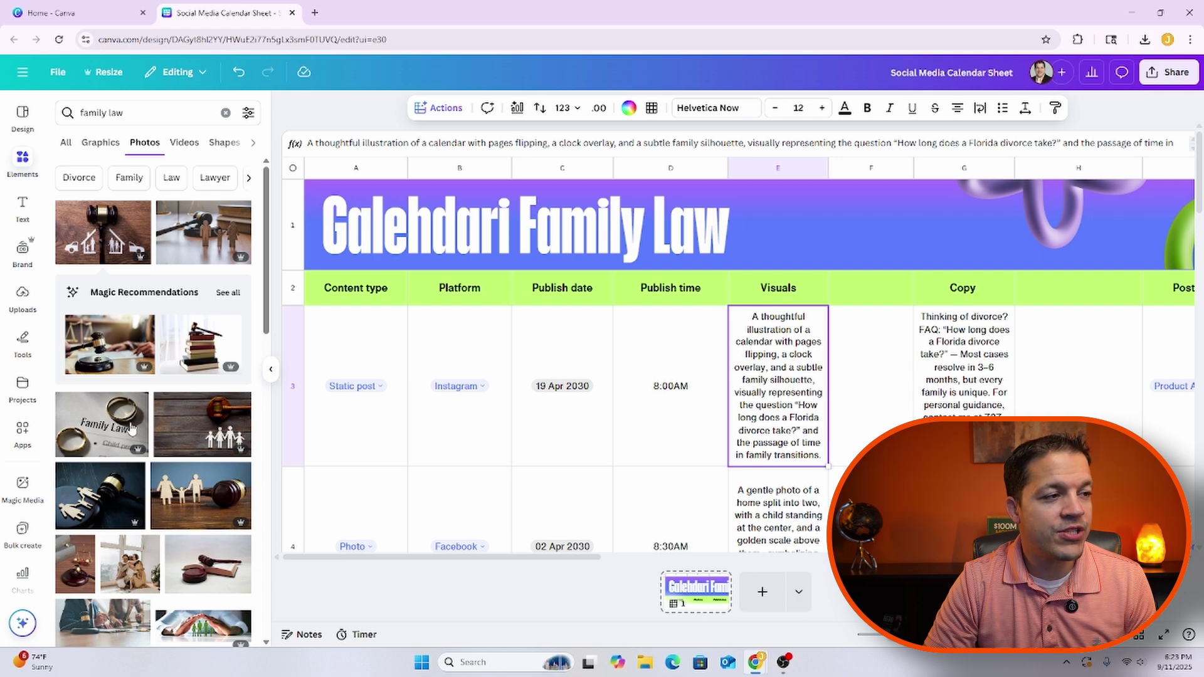
pyautogui.click(22, 486)
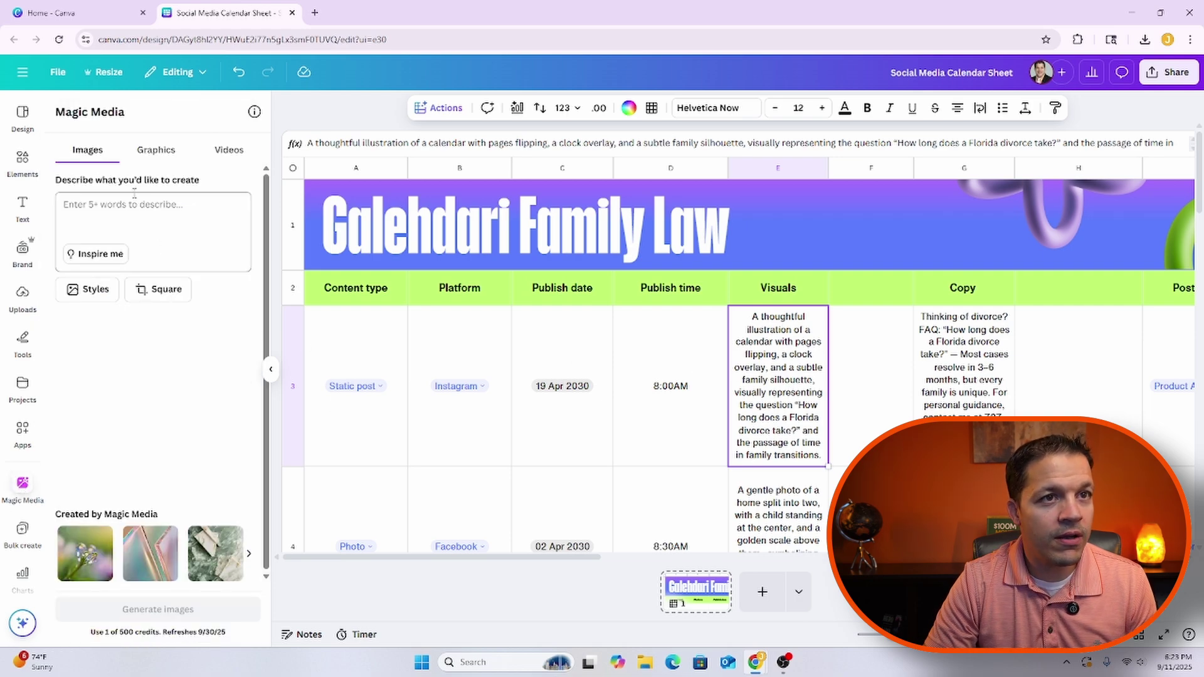
pyautogui.rightClick(768, 417)
pyautogui.click(774, 283)
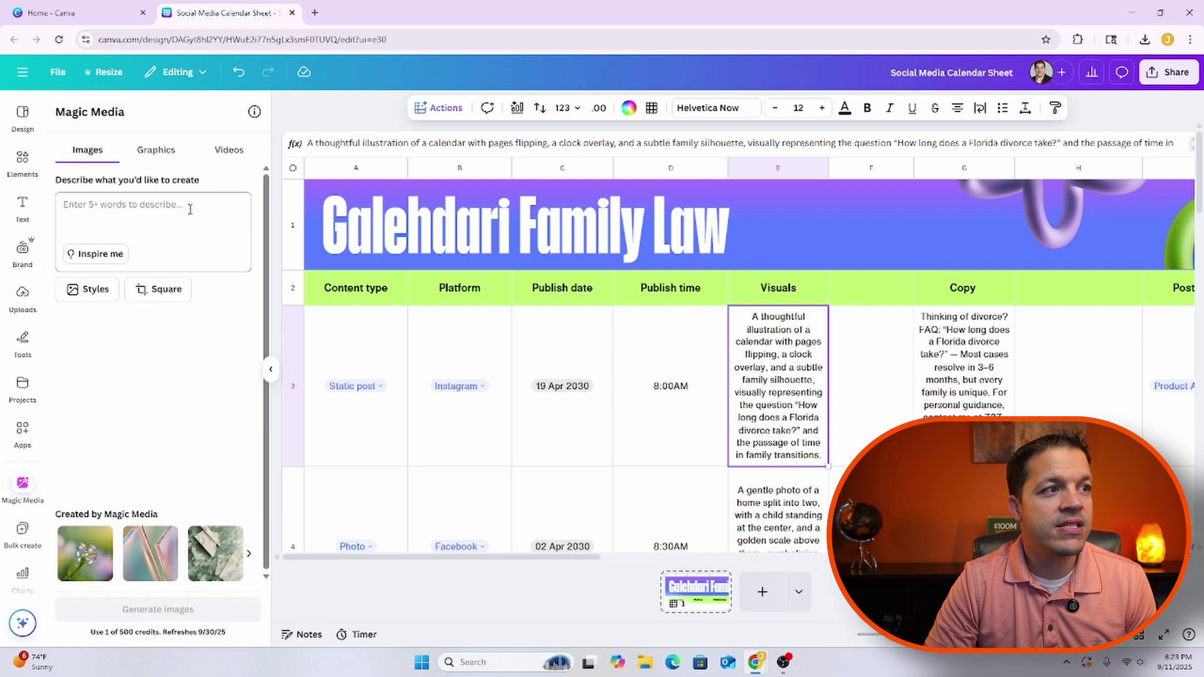
pyautogui.rightClick(124, 202)
pyautogui.click(161, 341)
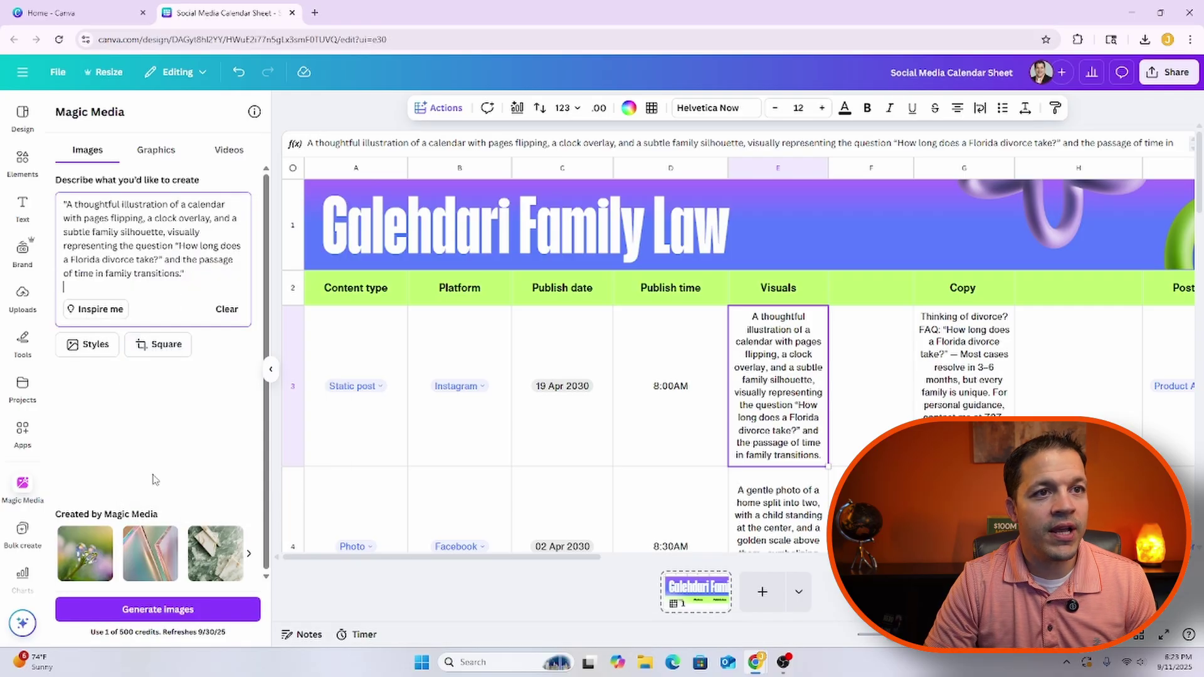
pyautogui.click(142, 612)
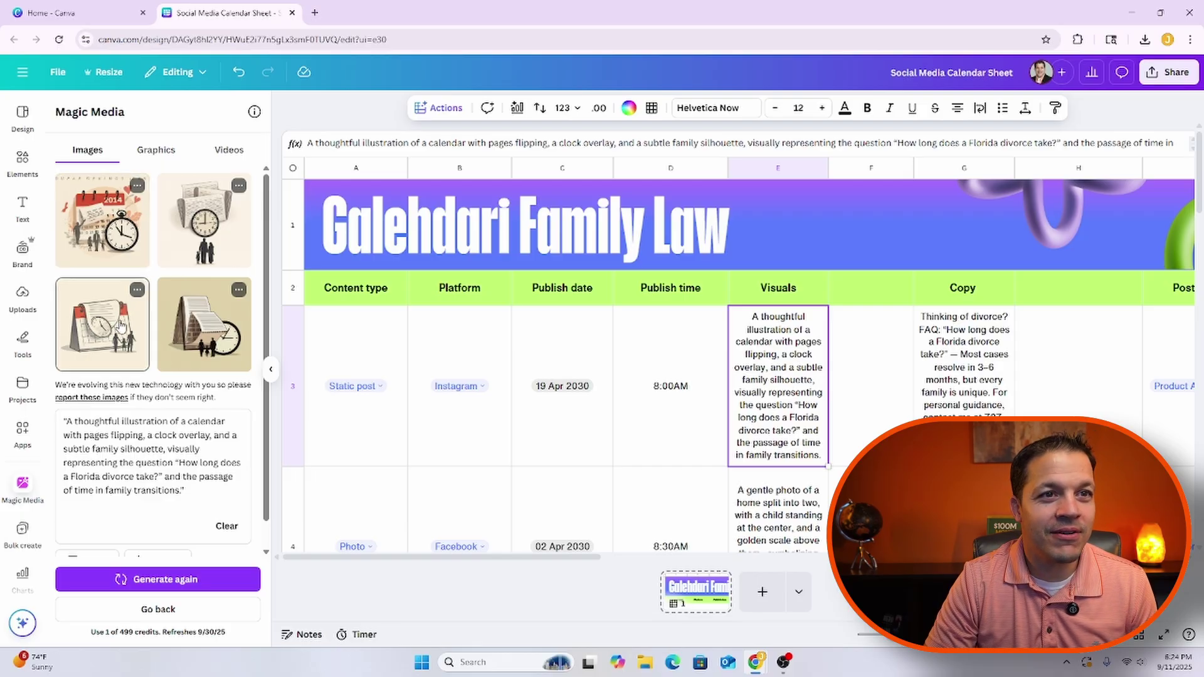
pyautogui.click(121, 326)
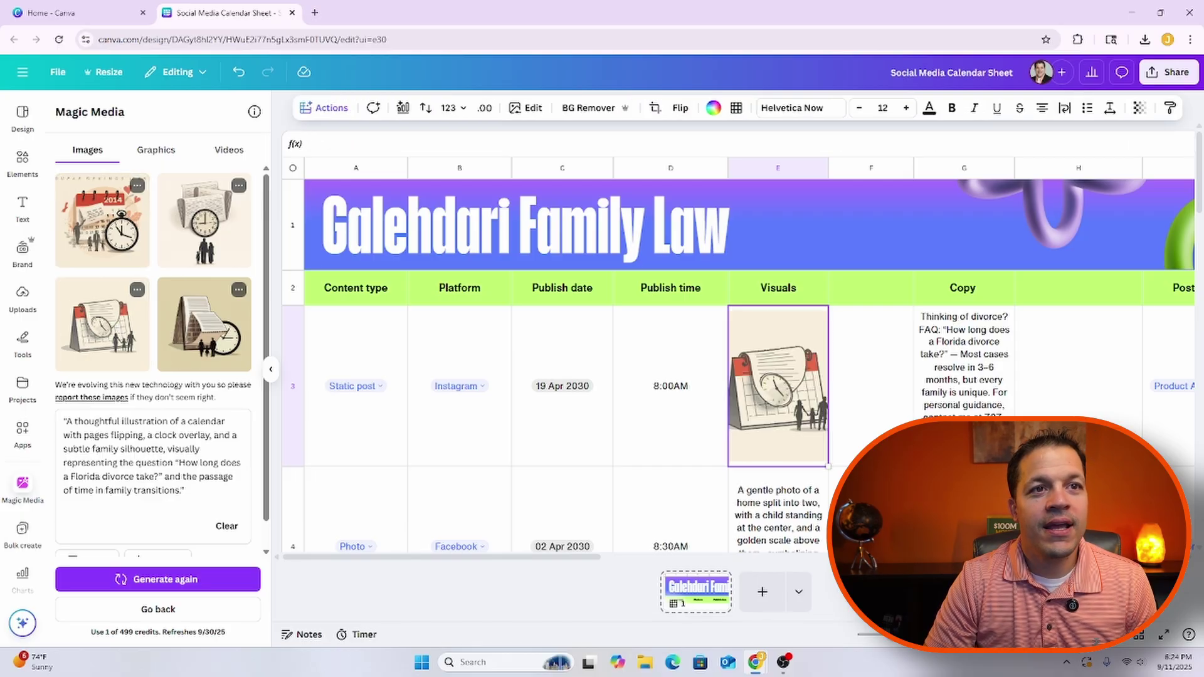
# Copy the split-home custody description from E4 into the Magic Media prompt for graphics.
pyautogui.scroll(-2, 793, 393)
pyautogui.scroll(2, 798, 393)
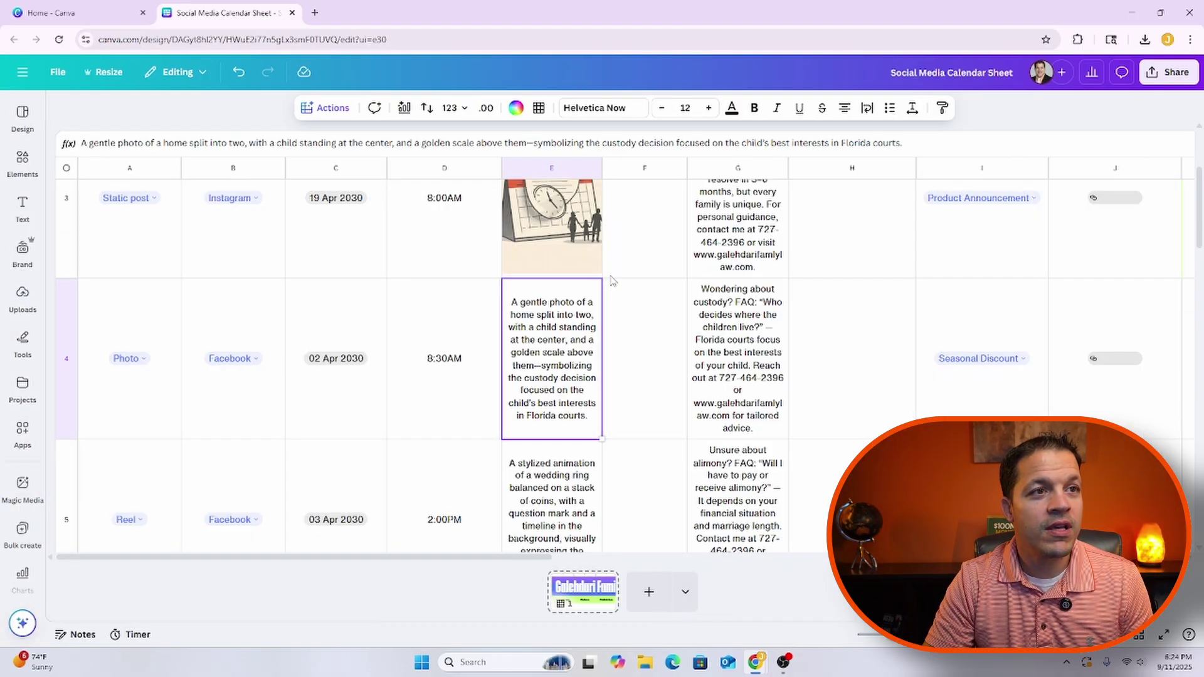
pyautogui.rightClick(537, 330)
pyautogui.click(574, 282)
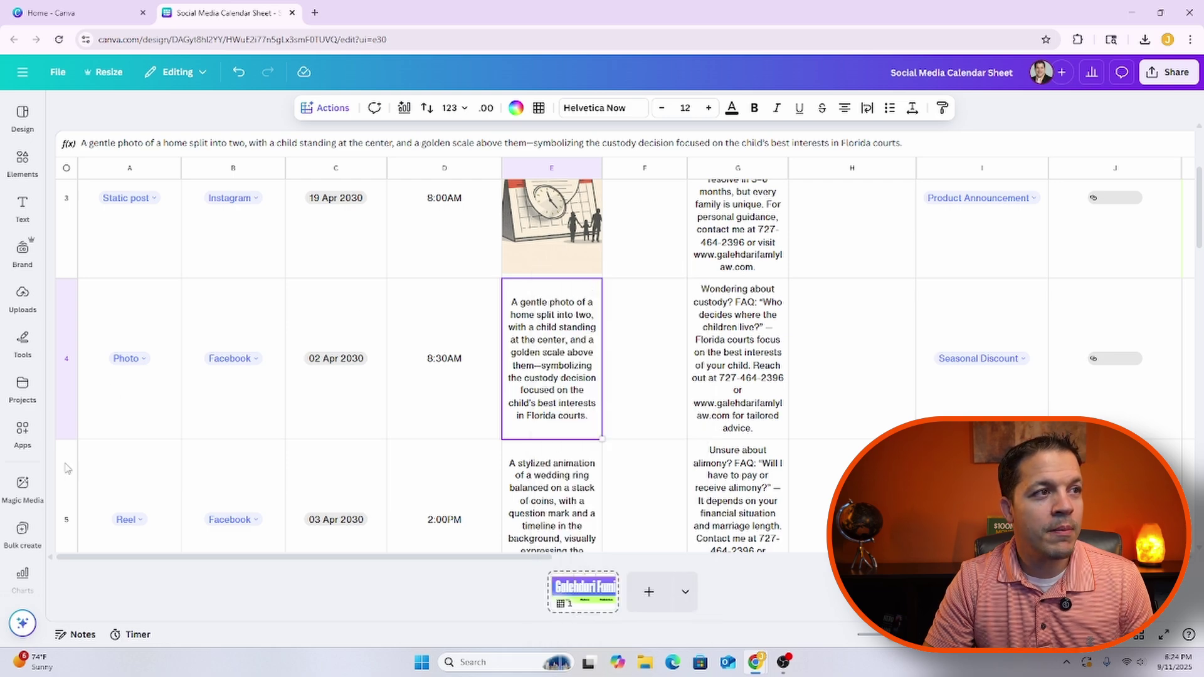
pyautogui.click(37, 495)
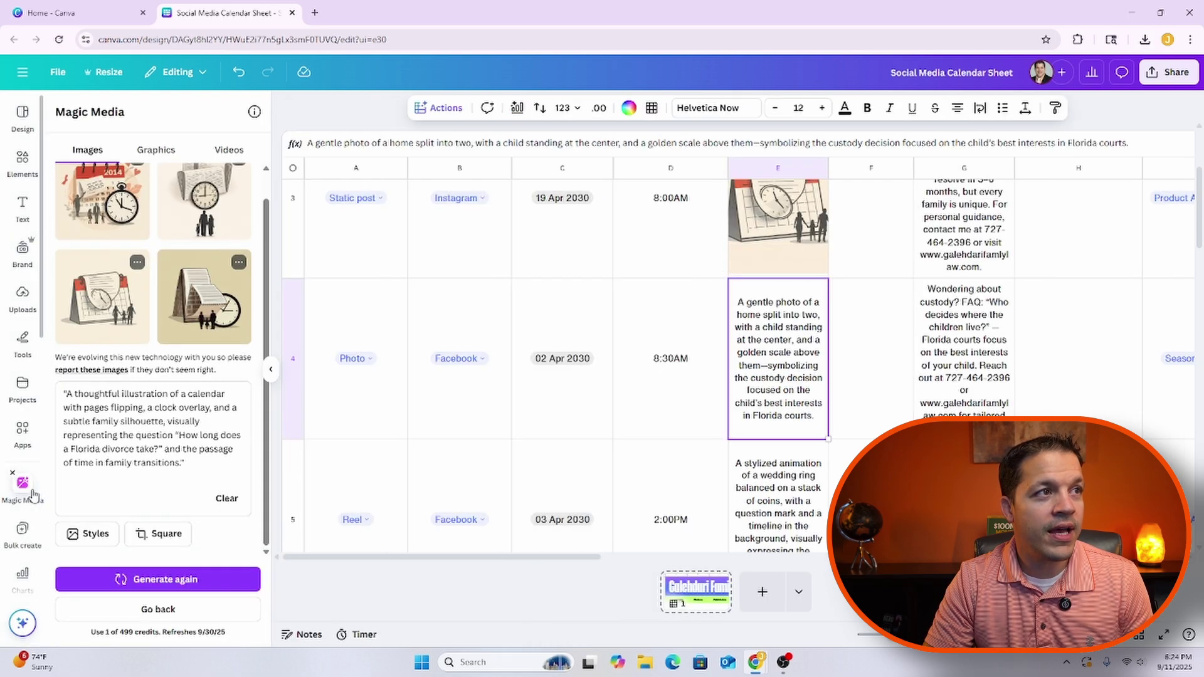
pyautogui.click(156, 152)
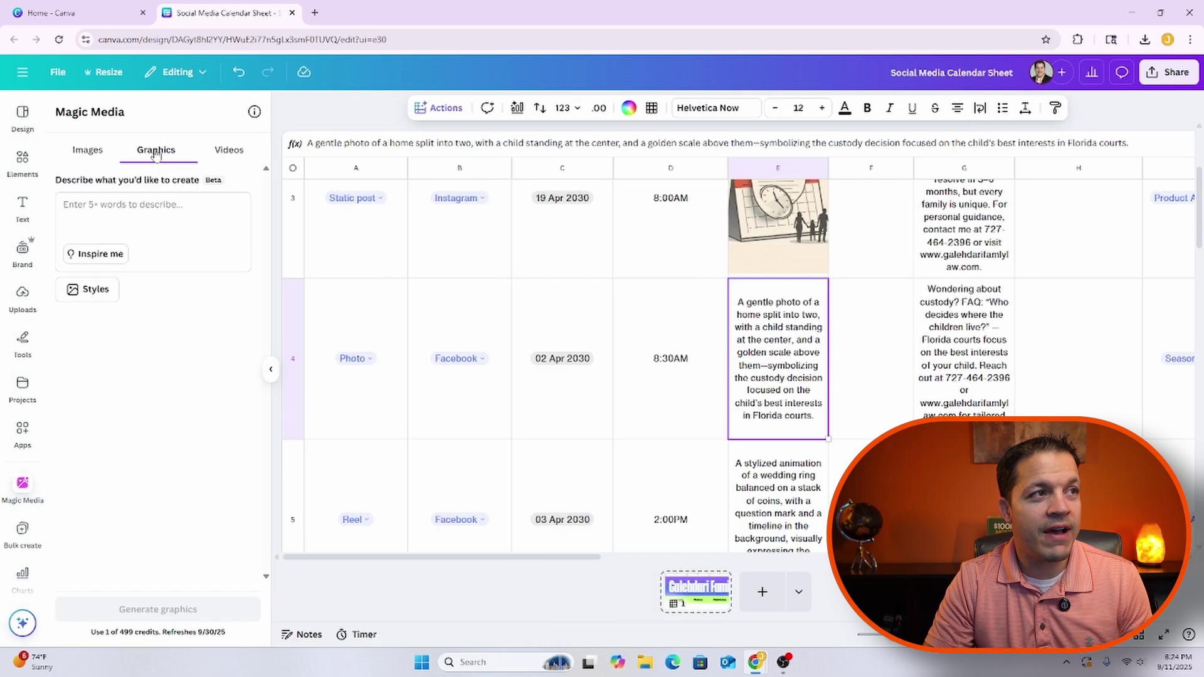
pyautogui.rightClick(152, 206)
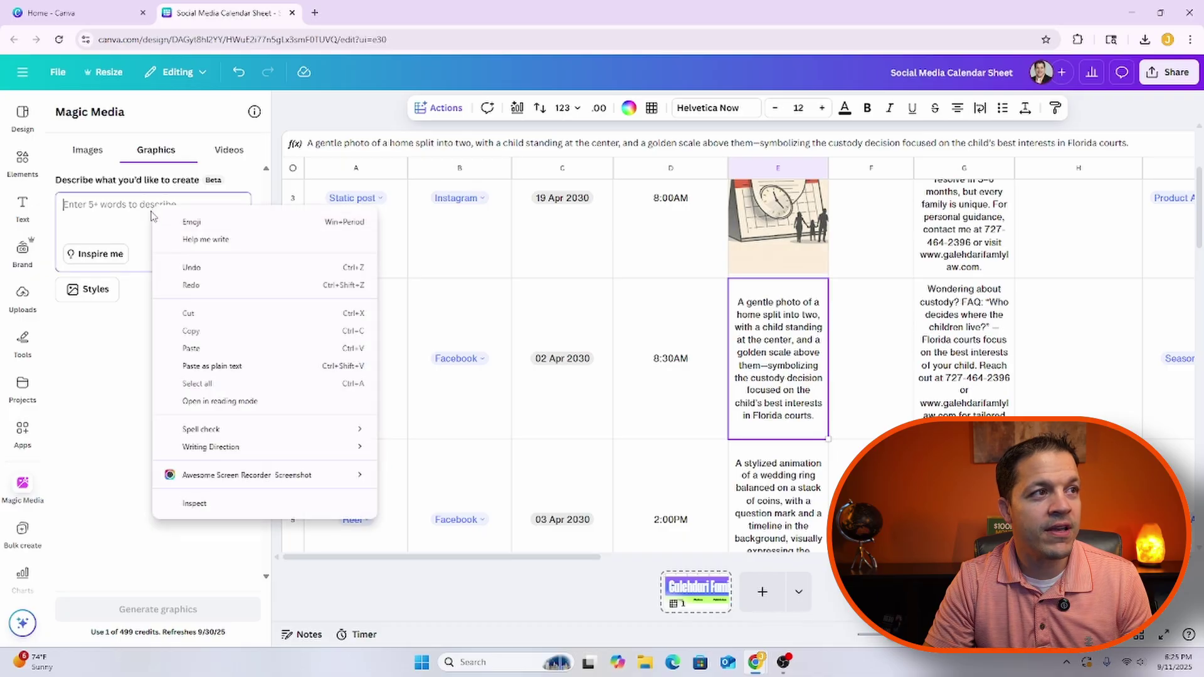
pyautogui.click(182, 351)
# Generate graphics from the custody prompt and place the one of a child beneath a scale holding two houses in E4.
pyautogui.click(227, 151)
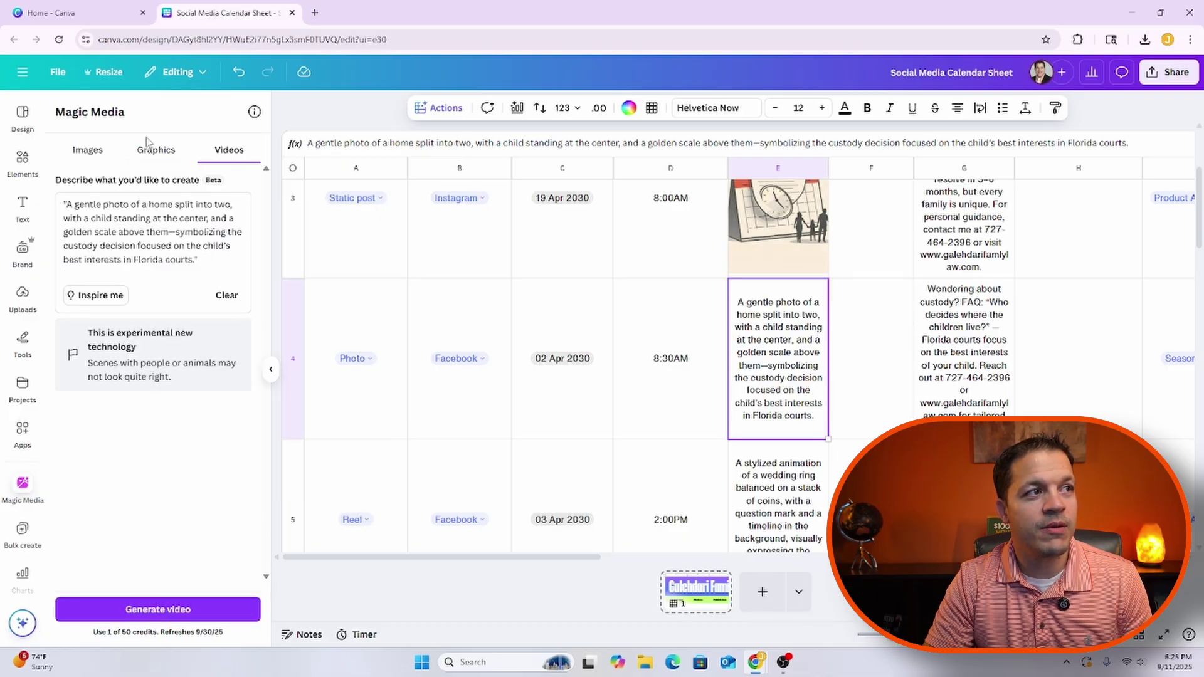
pyautogui.click(156, 153)
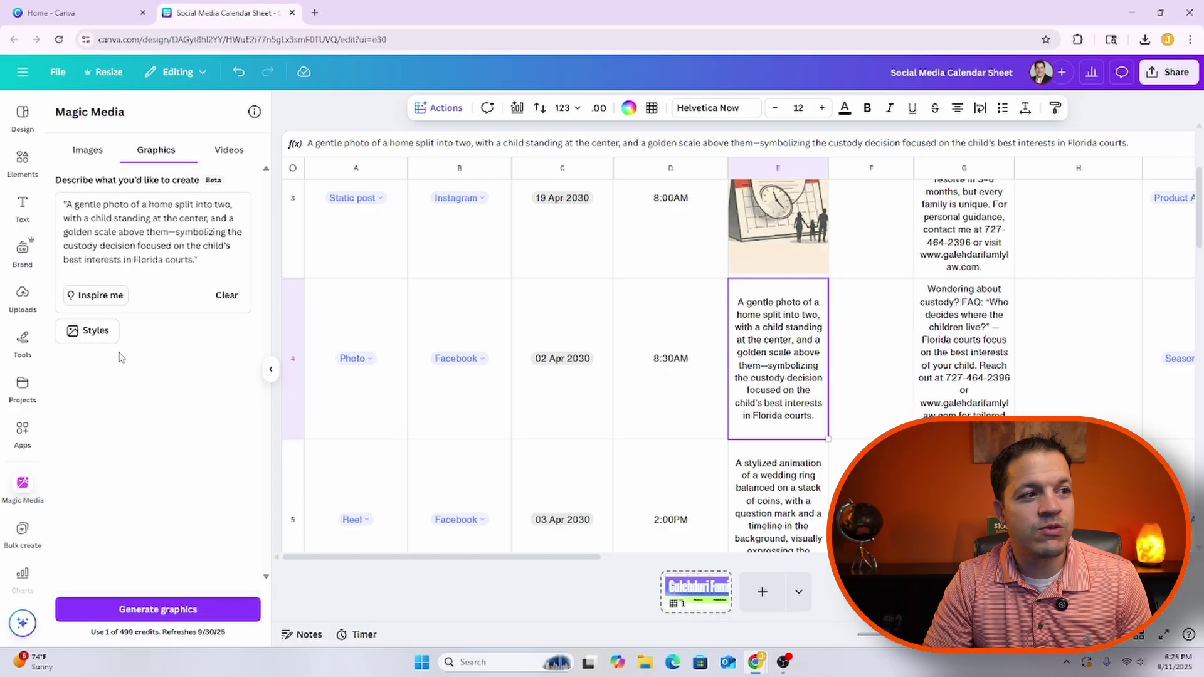
pyautogui.click(167, 609)
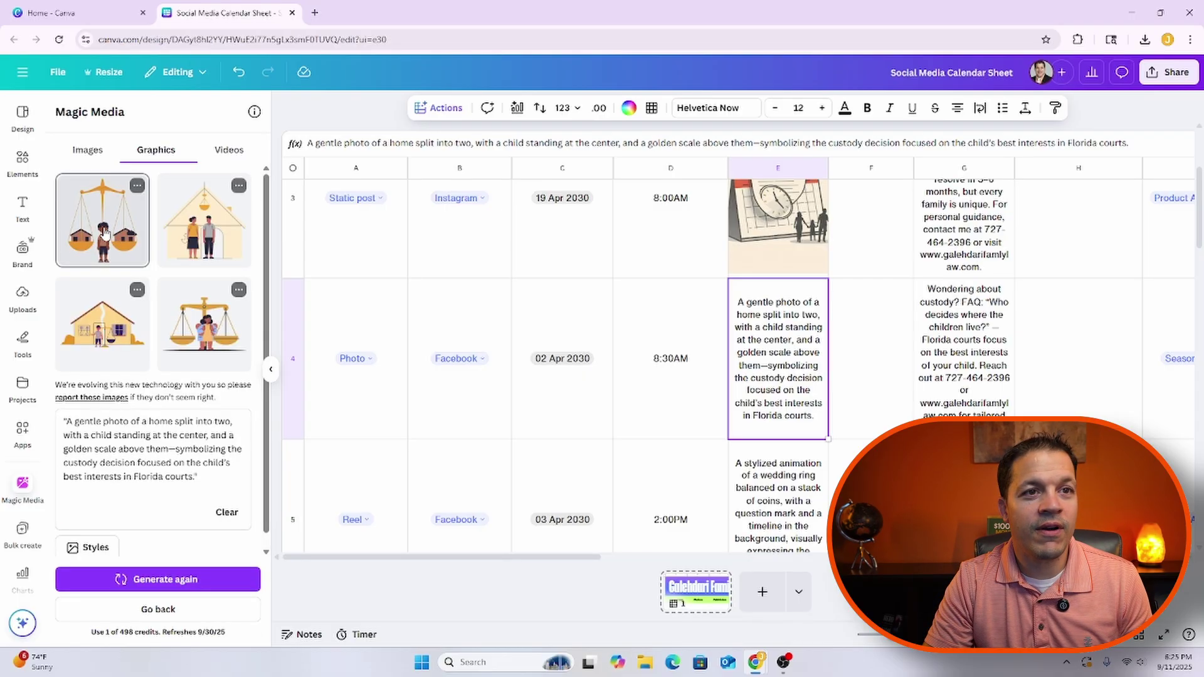
pyautogui.click(105, 233)
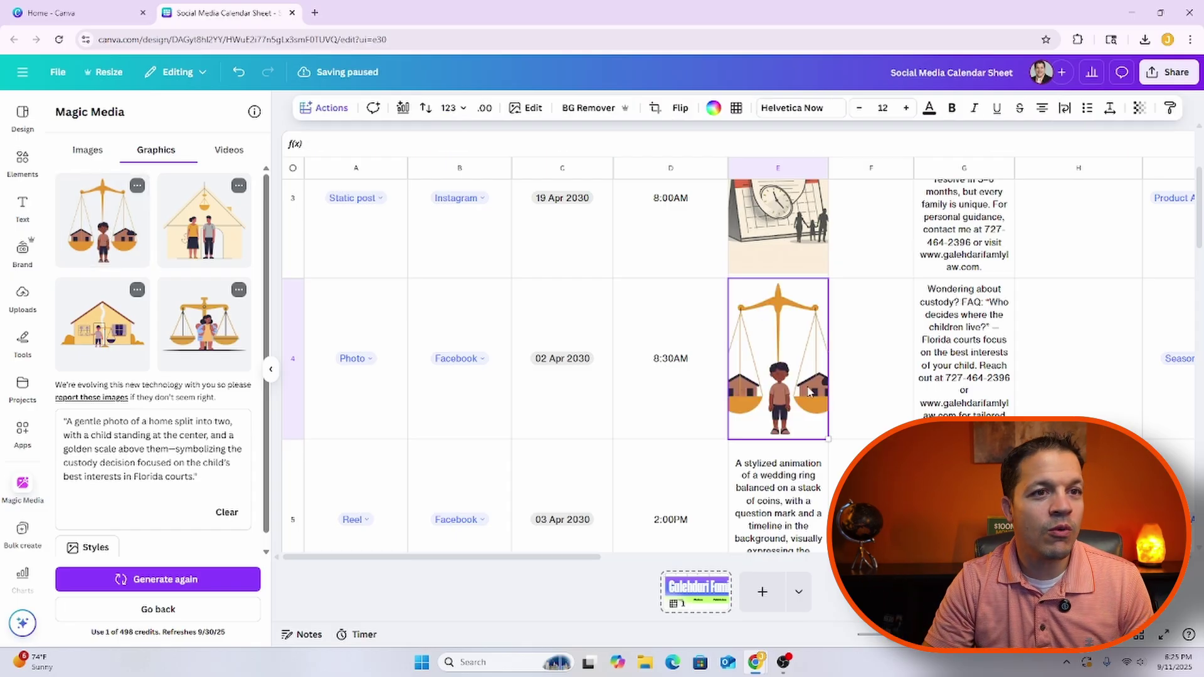
# Replace the Magic Media image prompt with the wedding ring and coins description from E5 and generate images.
pyautogui.press('Down')
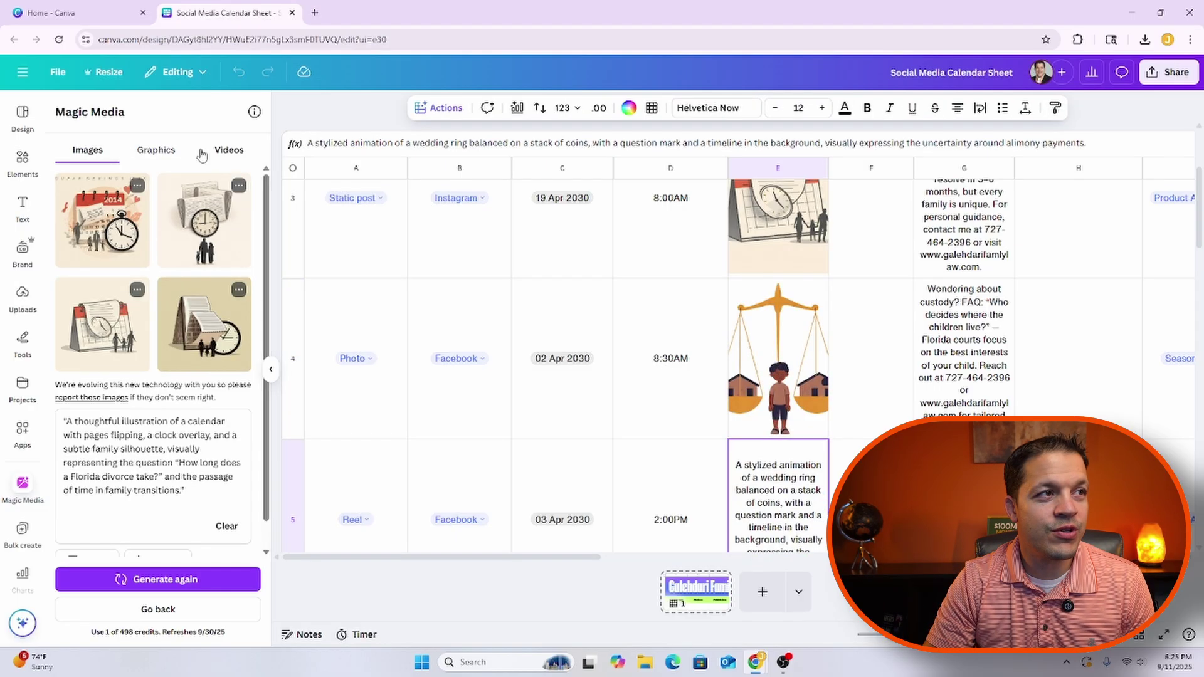
pyautogui.click(227, 150)
pyautogui.click(108, 152)
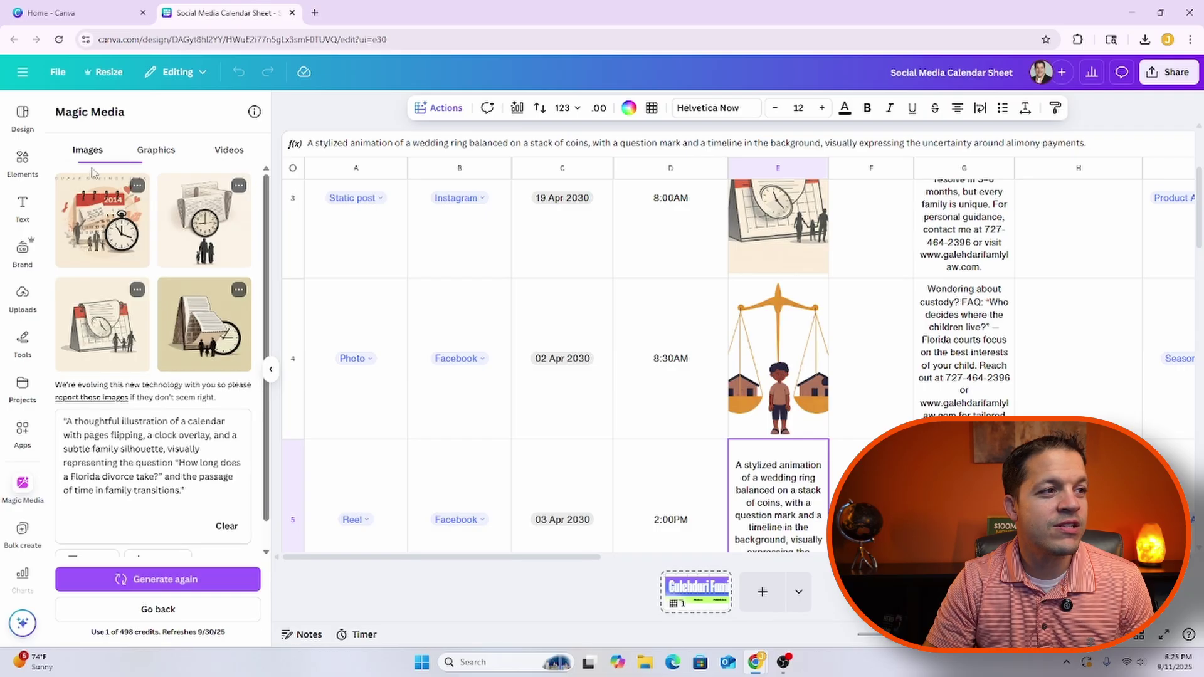
pyautogui.scroll(-1, 141, 507)
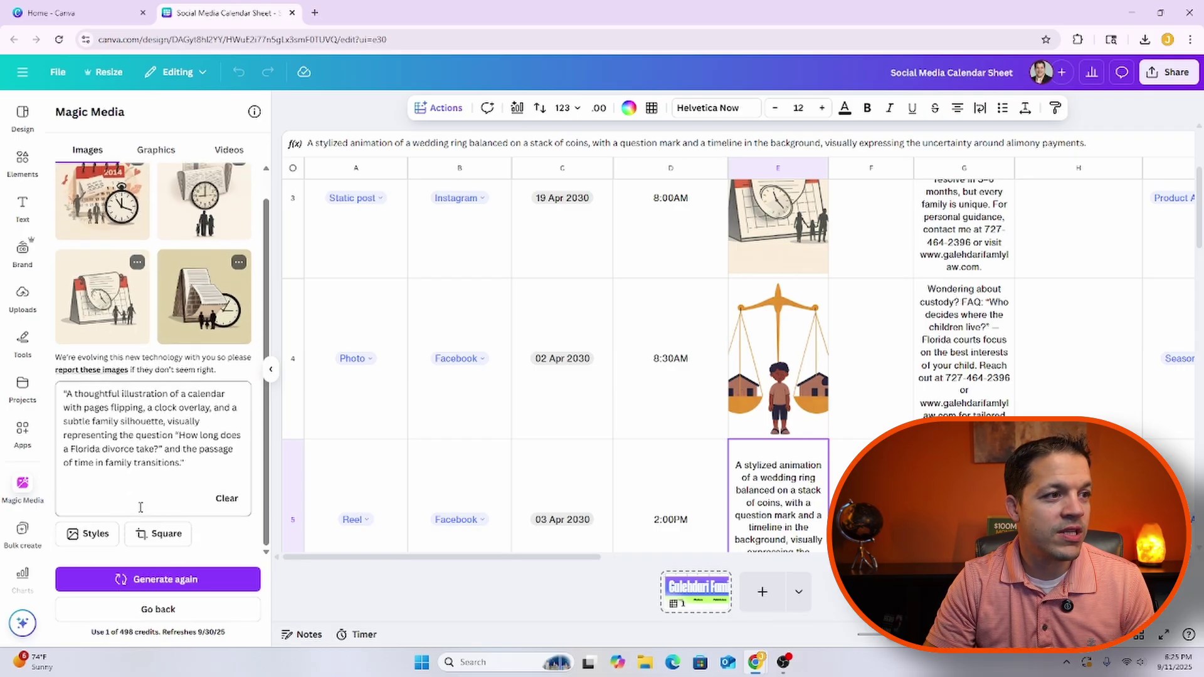
pyautogui.click(227, 498)
pyautogui.rightClick(110, 435)
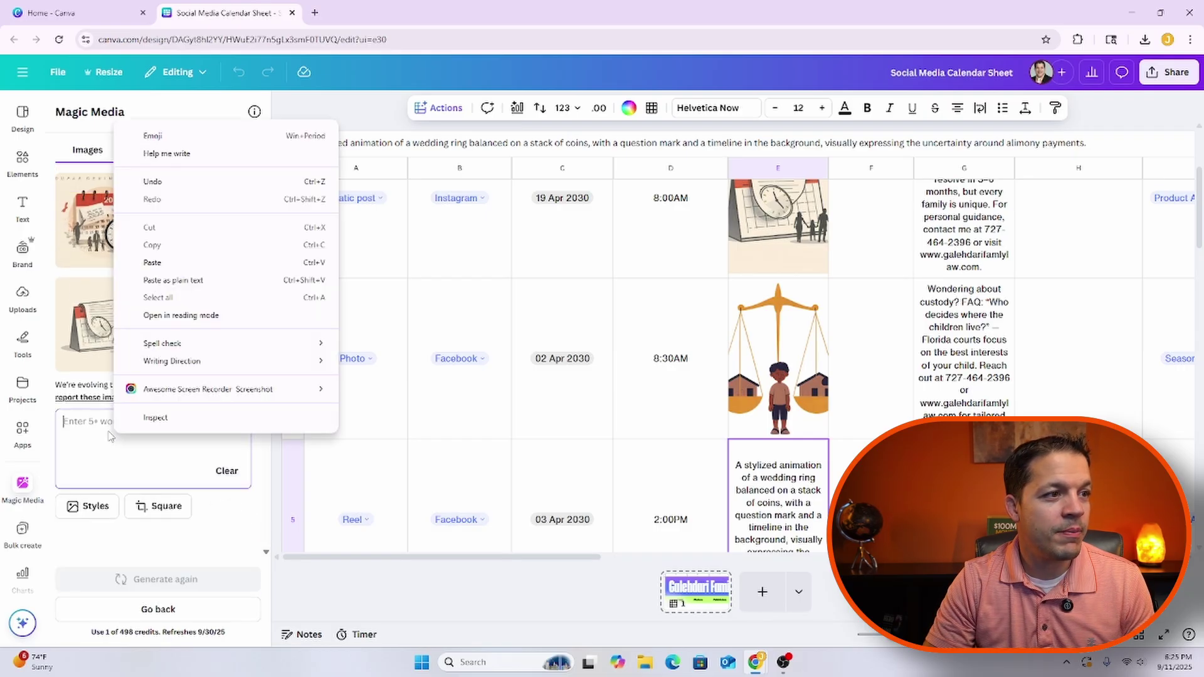
pyautogui.click(176, 262)
pyautogui.click(180, 582)
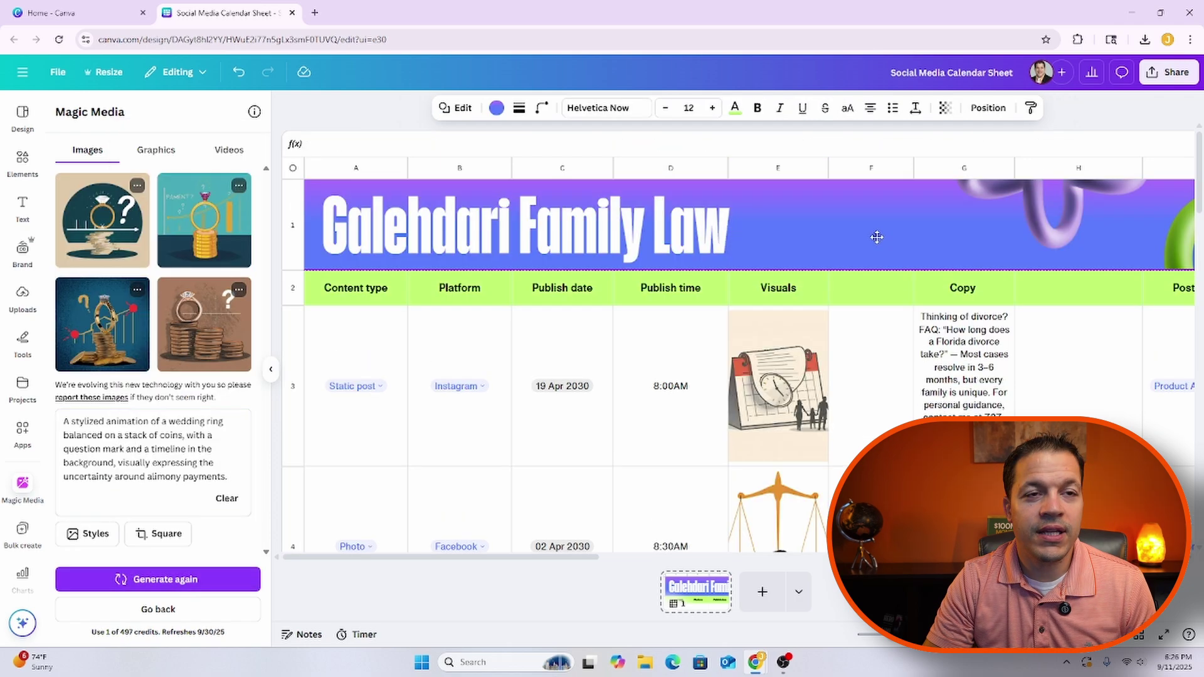
# Enter the heading "Title" in F2 and the title "Family Law" in F3.
pyautogui.click(870, 295)
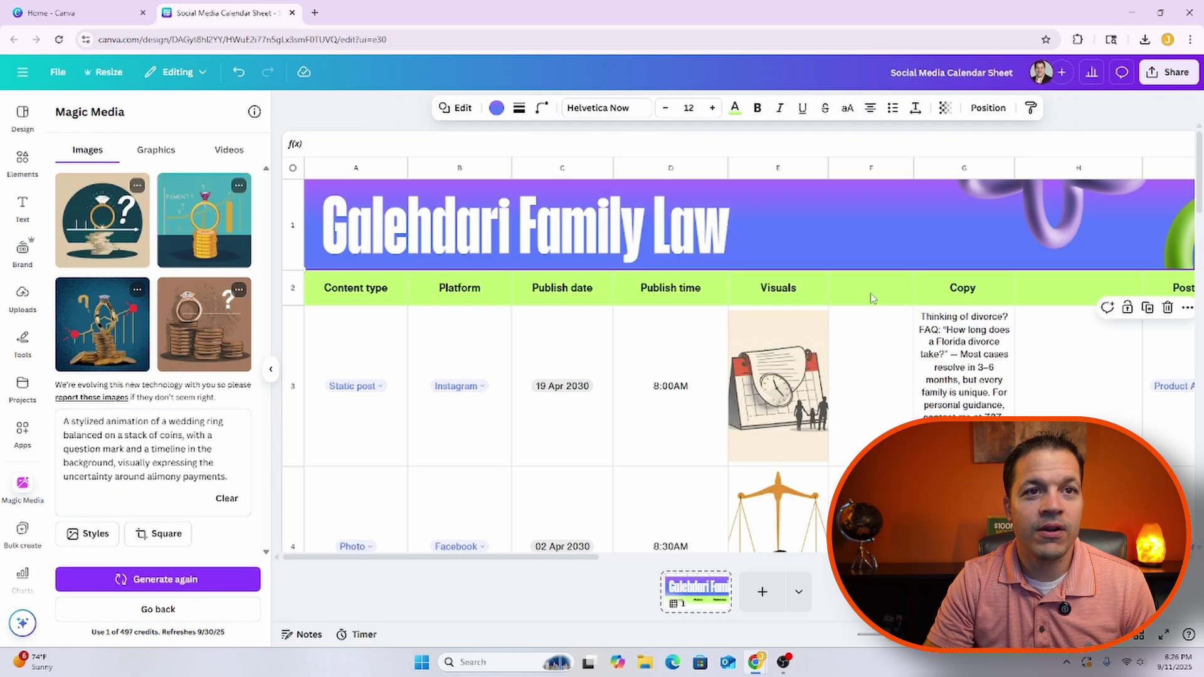
pyautogui.click(871, 295)
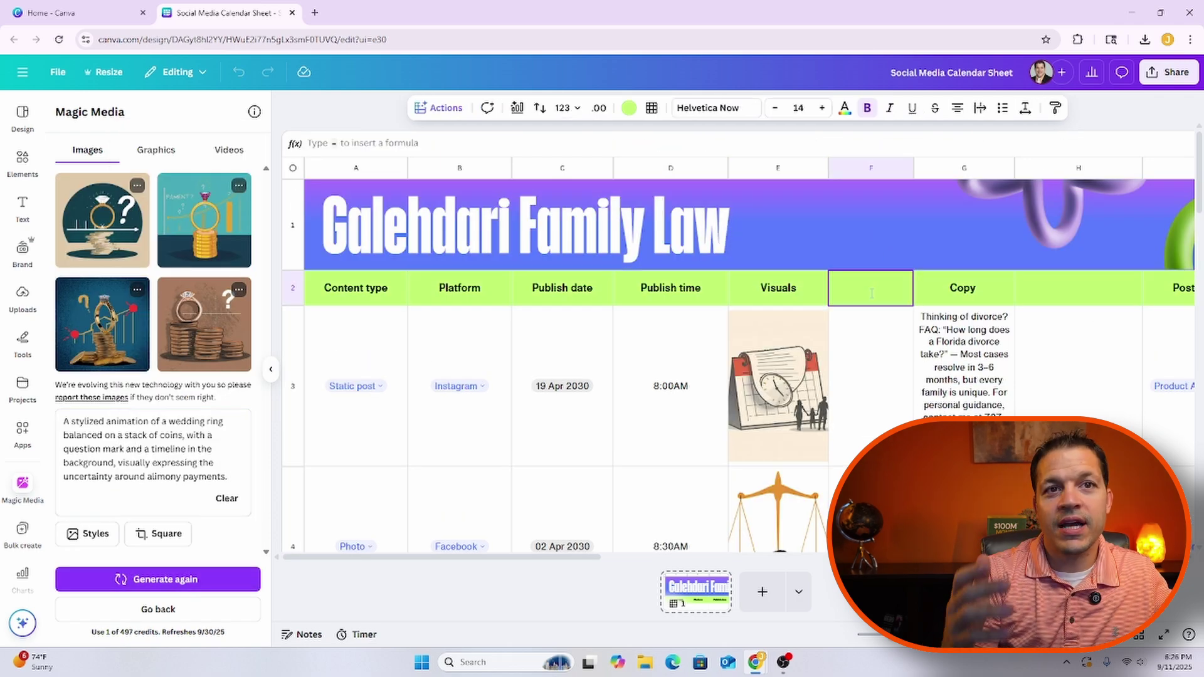
pyautogui.write('Title')
pyautogui.press('Return')
pyautogui.write('Family Law')
pyautogui.press('Return')
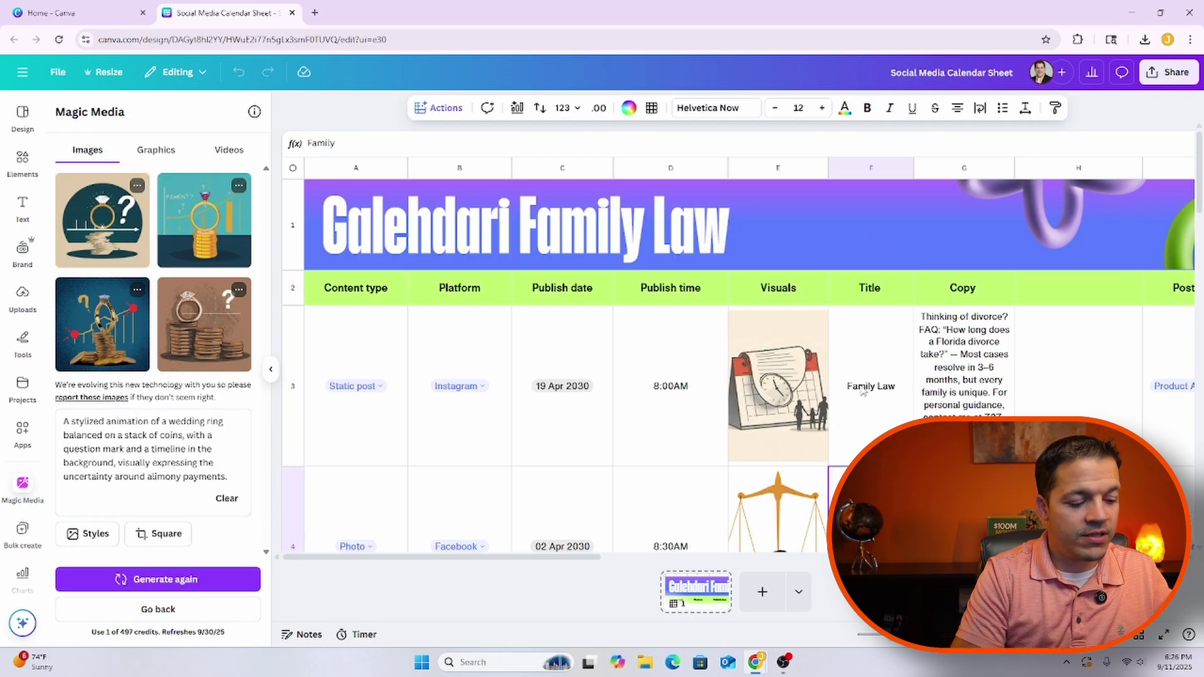
# Change the title in F3 to "Galehdari Family Law".
pyautogui.doubleClick(864, 389)
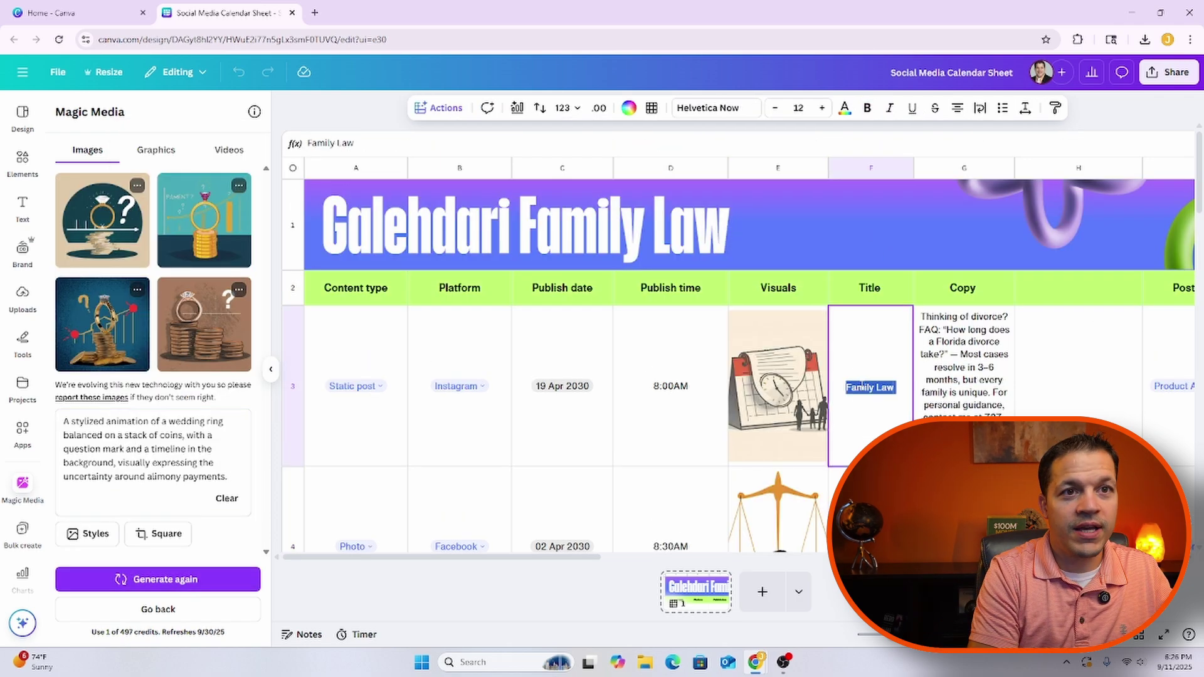
pyautogui.write('Galehdari')
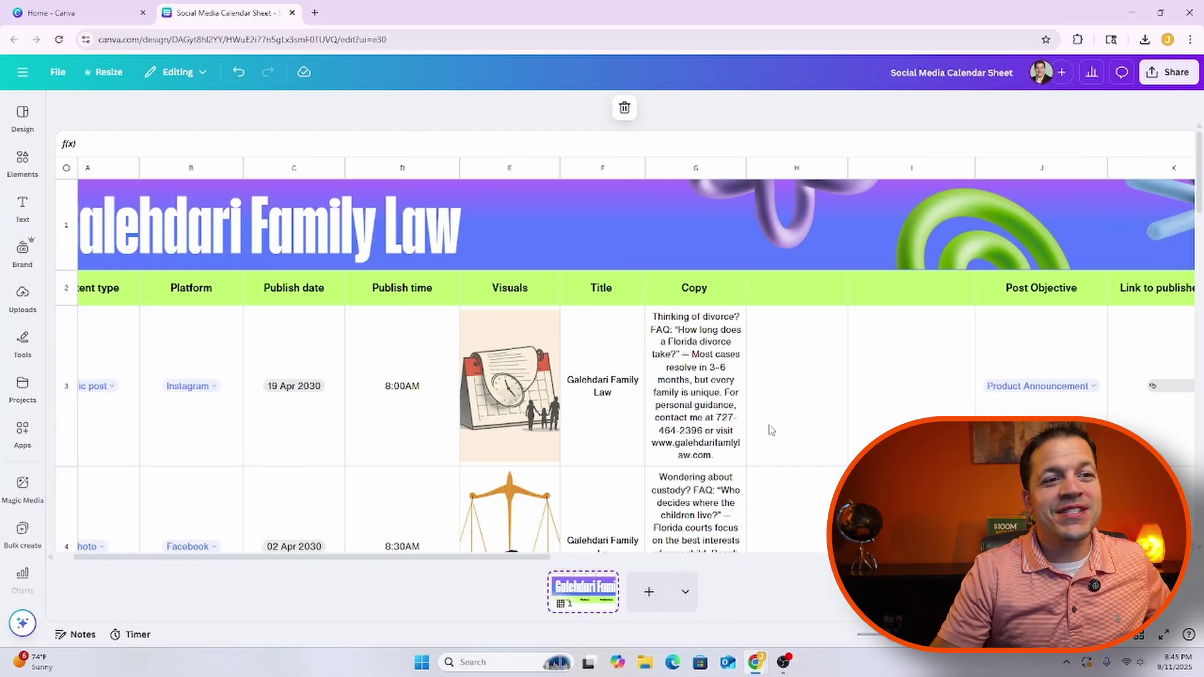
# Add an Instagram Post (4:5) page and apply the recently used "Glowing skin is a vibe" template to it.
pyautogui.click(685, 591)
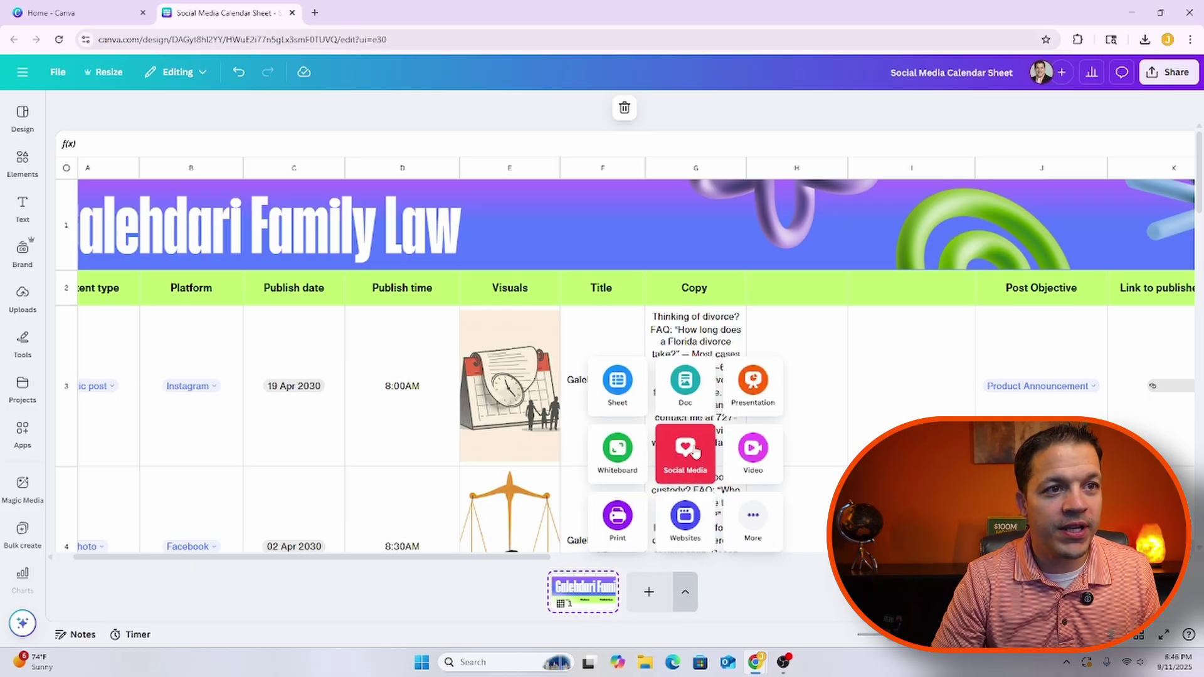
pyautogui.click(694, 453)
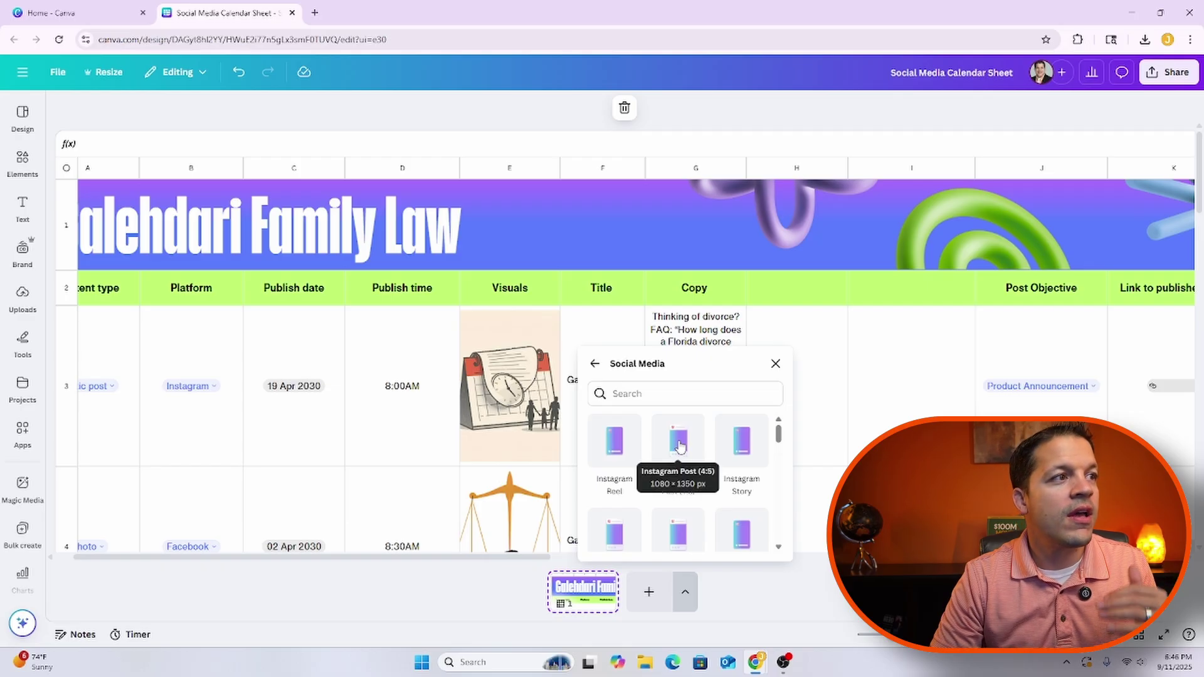
pyautogui.click(678, 441)
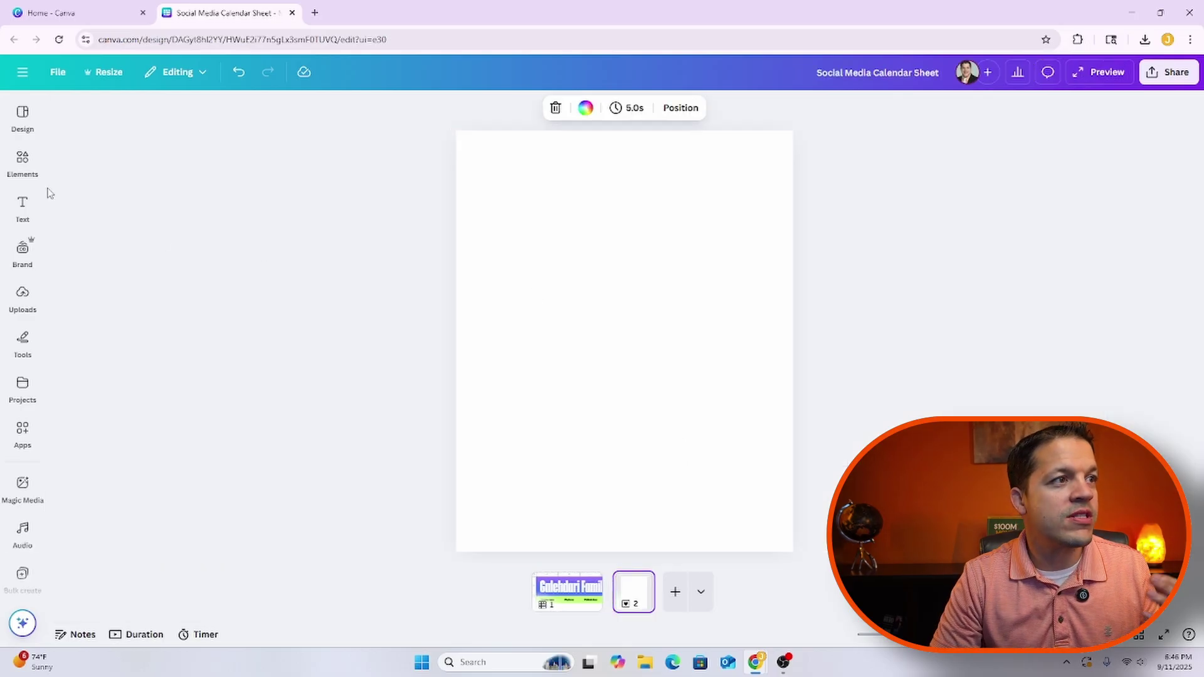
pyautogui.click(23, 161)
pyautogui.click(23, 116)
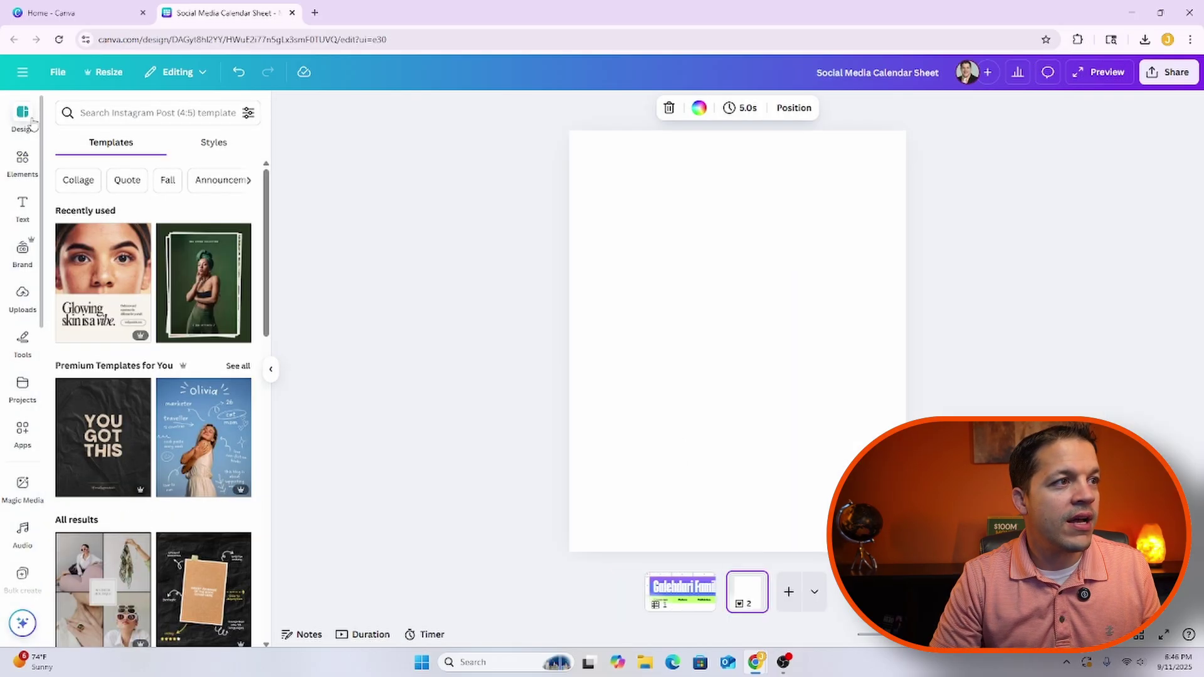
pyautogui.click(110, 287)
# Move the face photo down the page and place the "Glowing skin is a" heading above it in the page's upper-left corner.
pyautogui.click(695, 456)
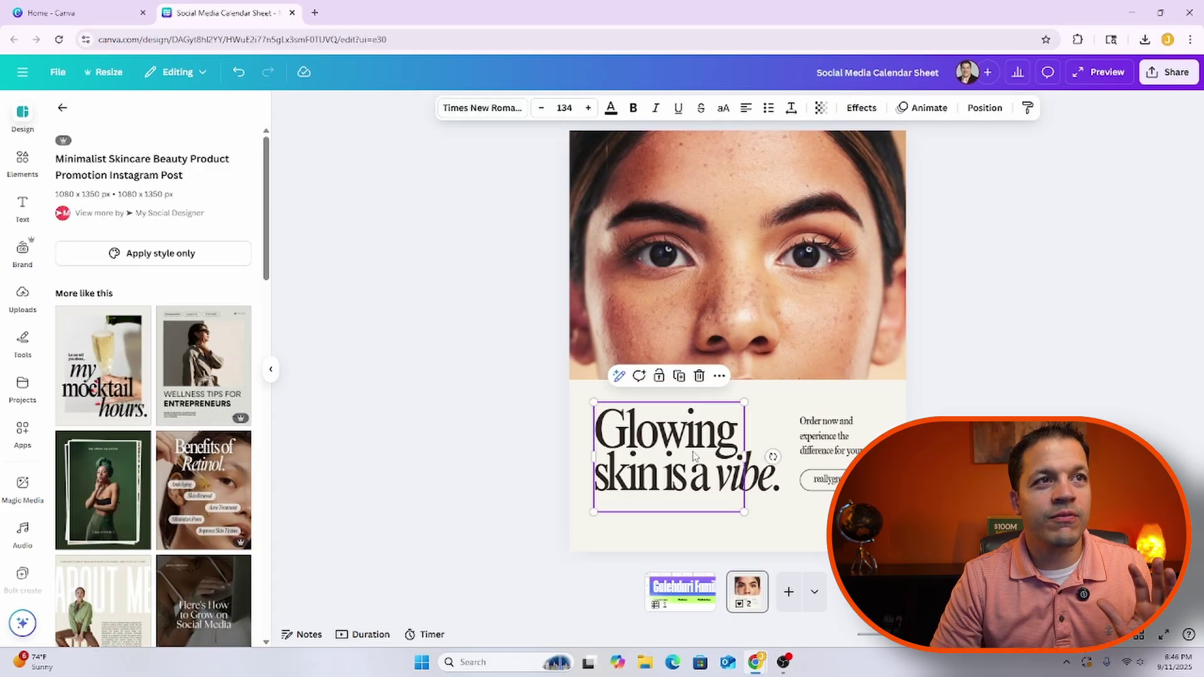
pyautogui.click(736, 296)
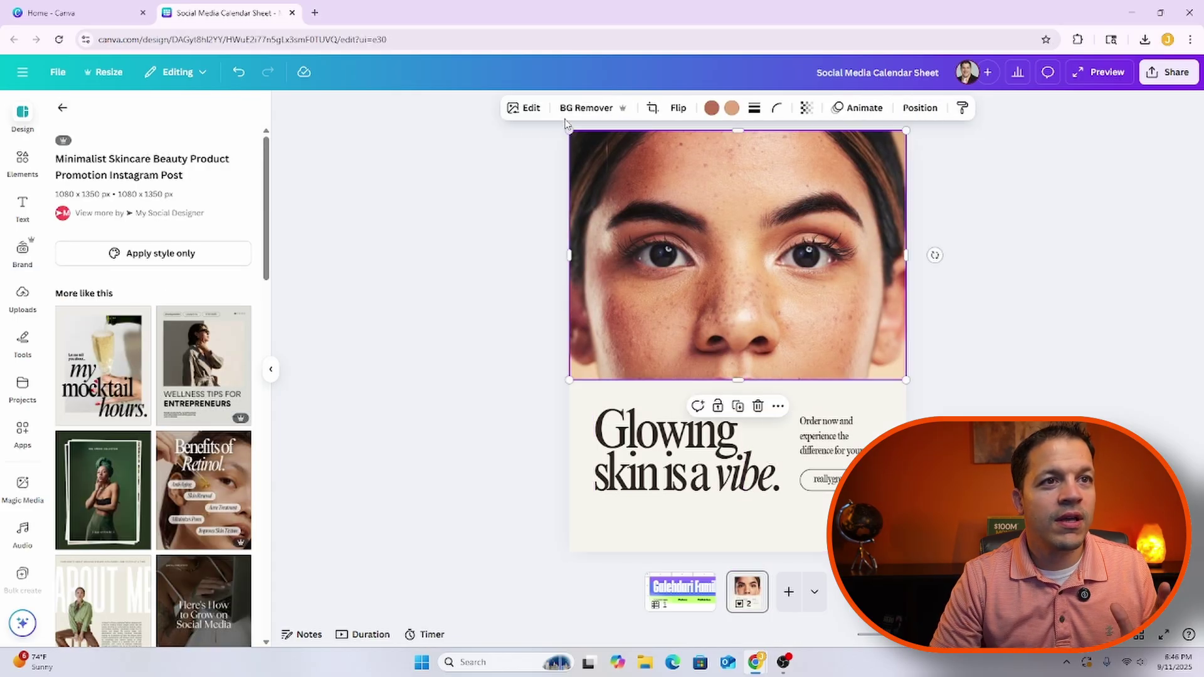
pyautogui.moveTo(707, 241); pyautogui.dragTo(709, 321)
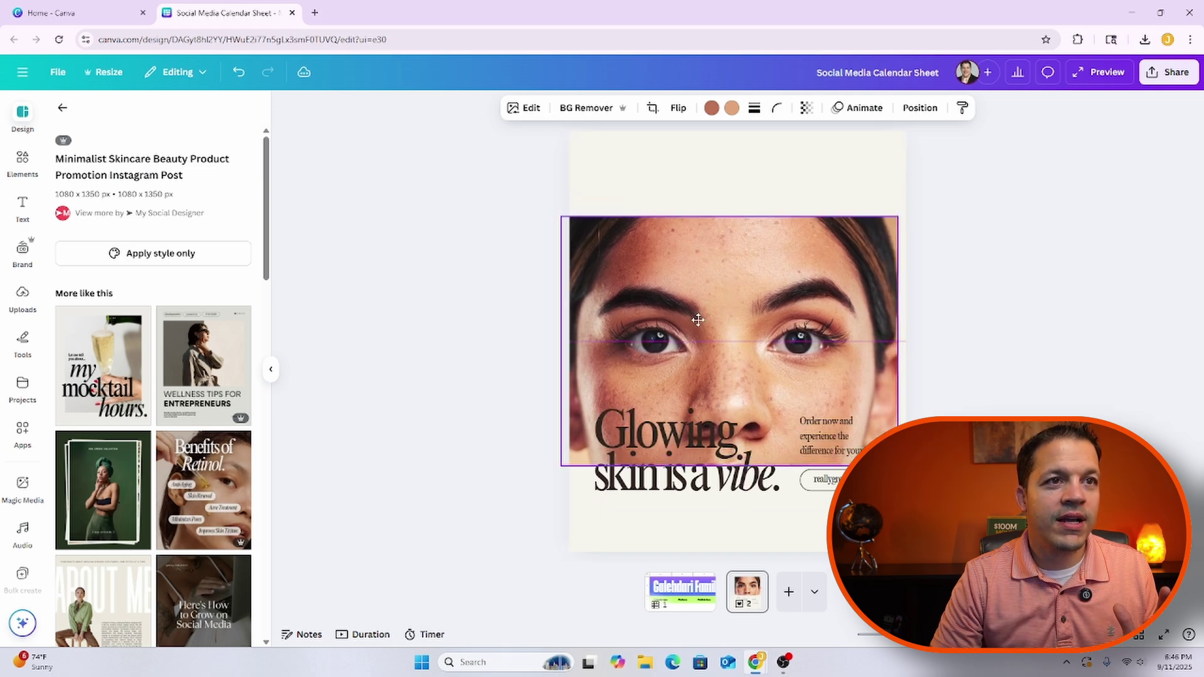
pyautogui.moveTo(679, 471); pyautogui.dragTo(655, 196)
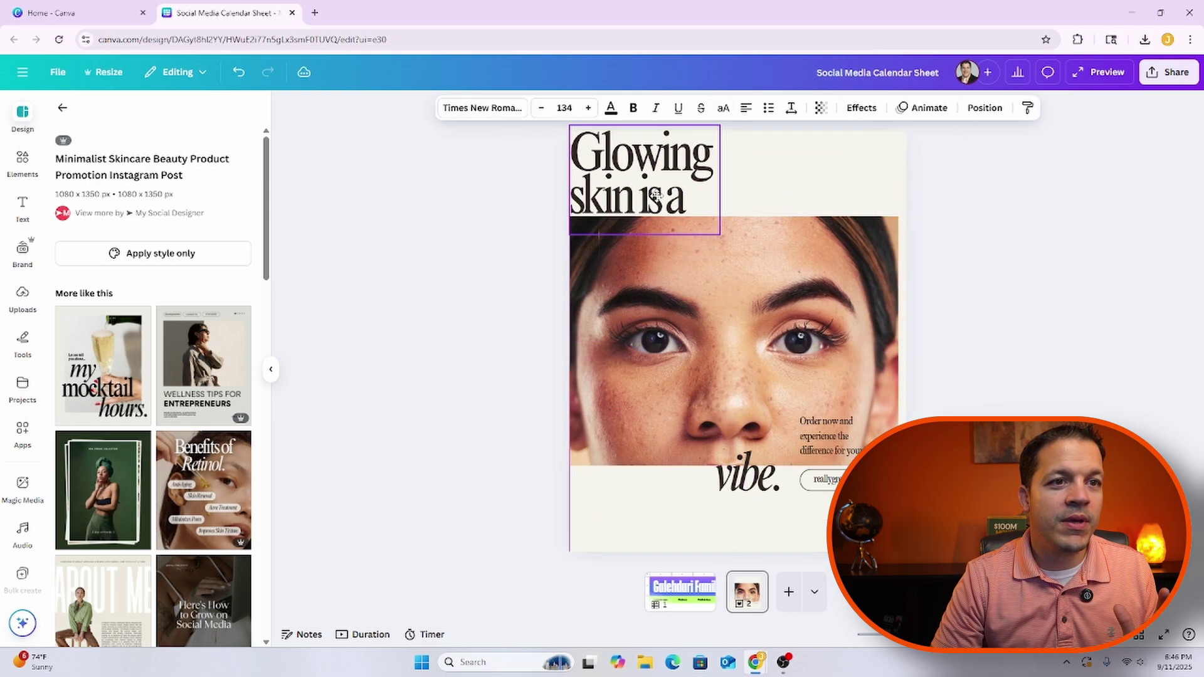
# Delete the "vibe." text, the "Order now" paragraph and the web address button from the post.
pyautogui.click(728, 491)
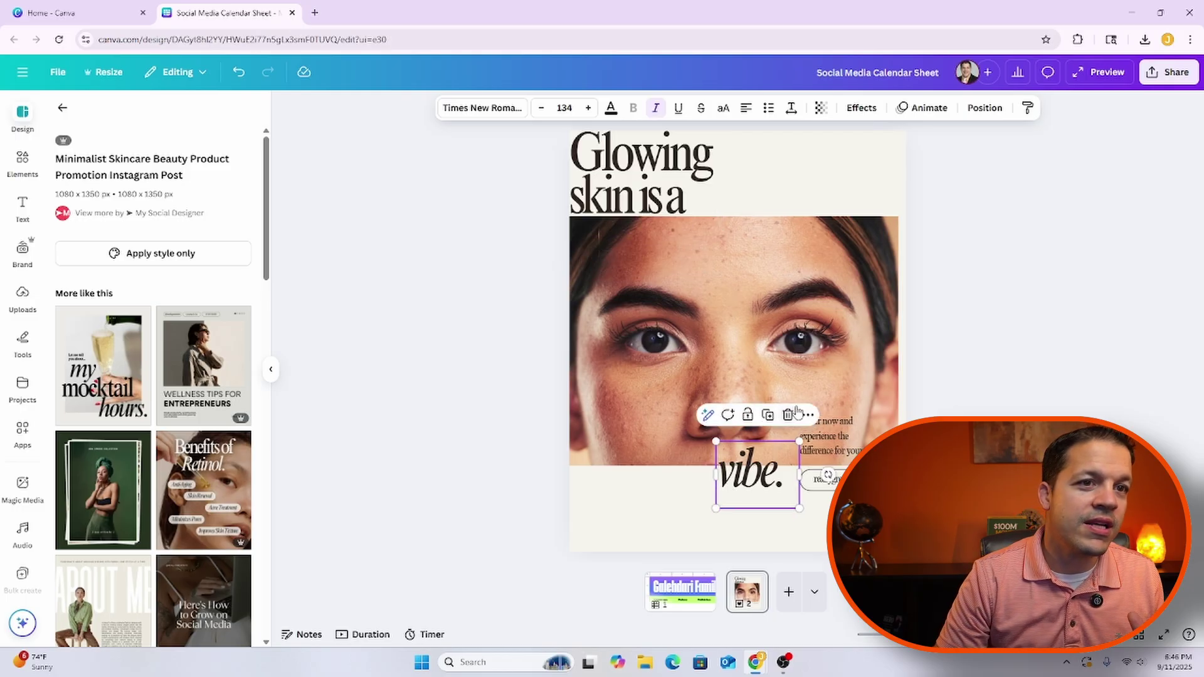
pyautogui.press('Delete')
pyautogui.moveTo(829, 448); pyautogui.dragTo(705, 518)
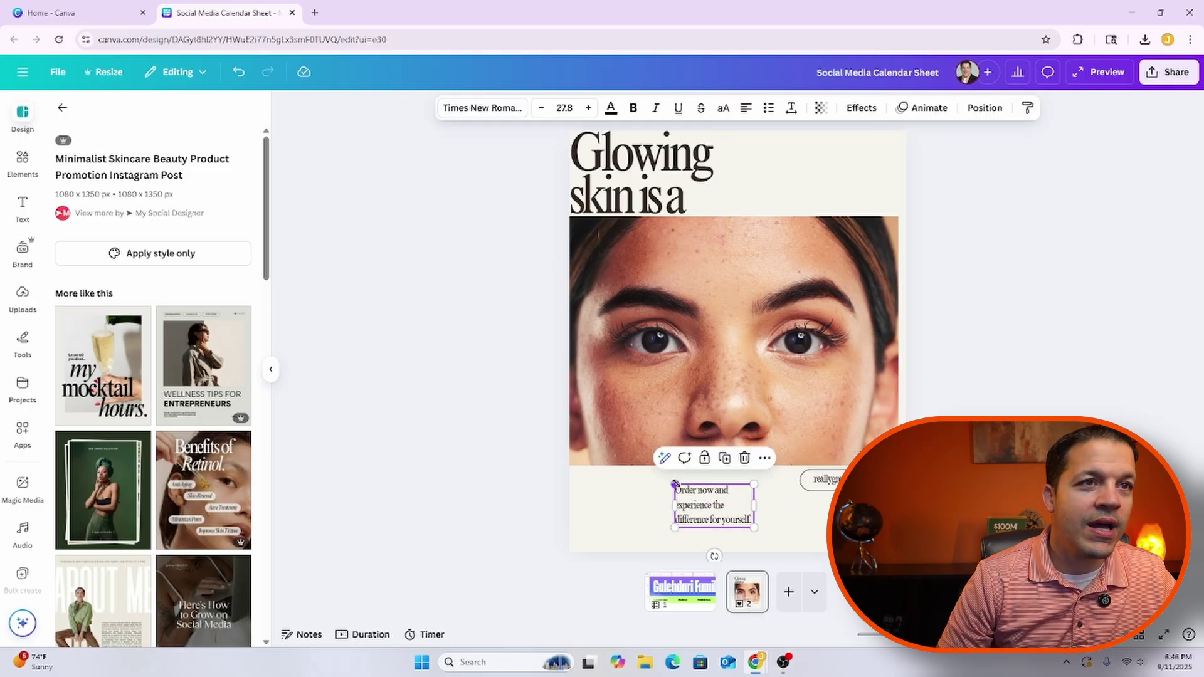
pyautogui.click(744, 458)
pyautogui.click(828, 481)
pyautogui.click(872, 443)
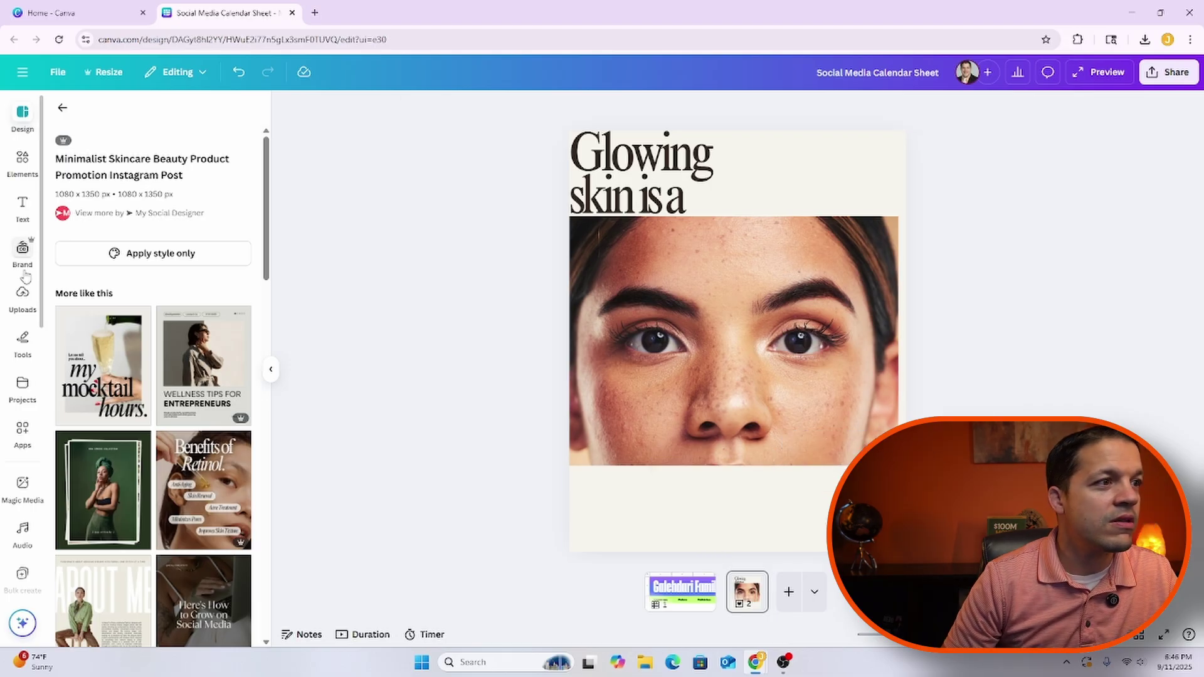
# Add a heading text box beneath the face photo and enlarge it to a font size of about 98.
pyautogui.click(26, 205)
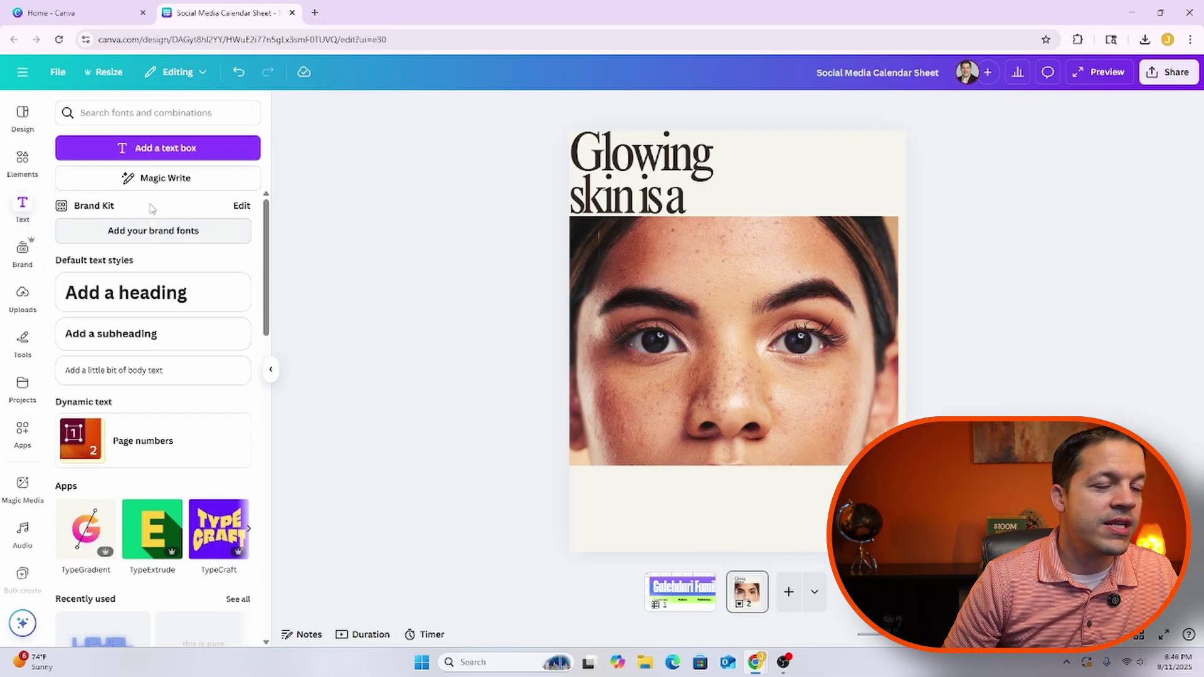
pyautogui.click(157, 290)
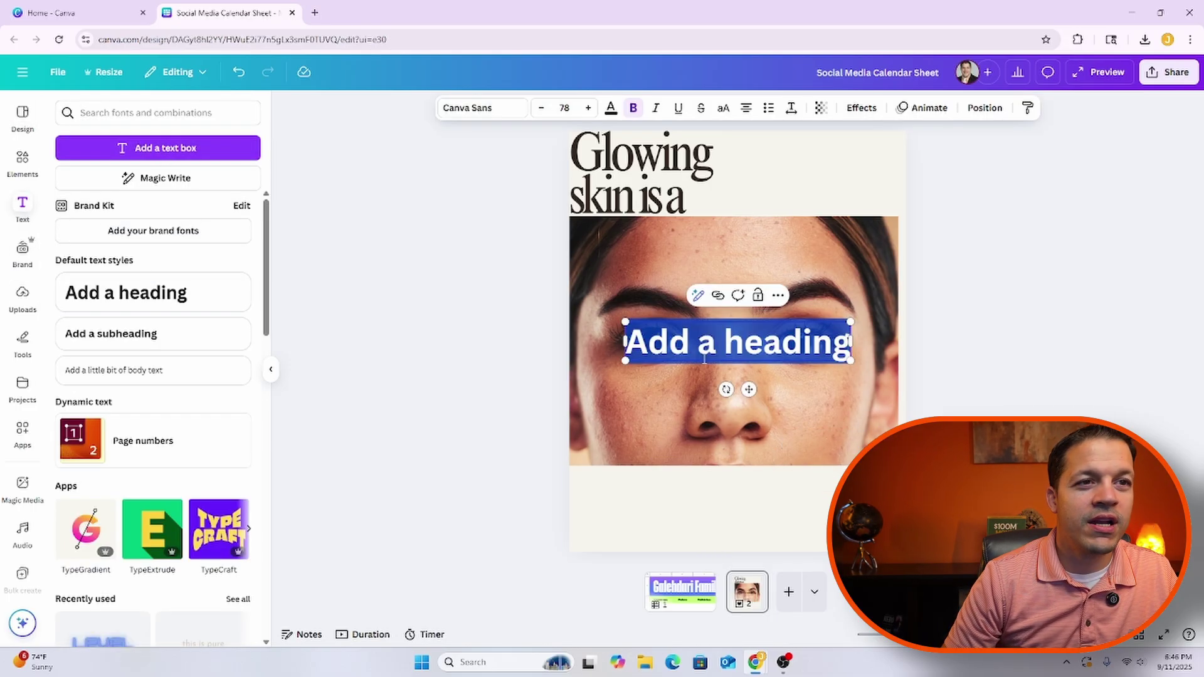
pyautogui.moveTo(619, 326); pyautogui.dragTo(575, 456)
# Shorten the face photo from its lower and upper edges and position it between the two headings.
pyautogui.moveTo(700, 486); pyautogui.dragTo(730, 442)
pyautogui.click(776, 429)
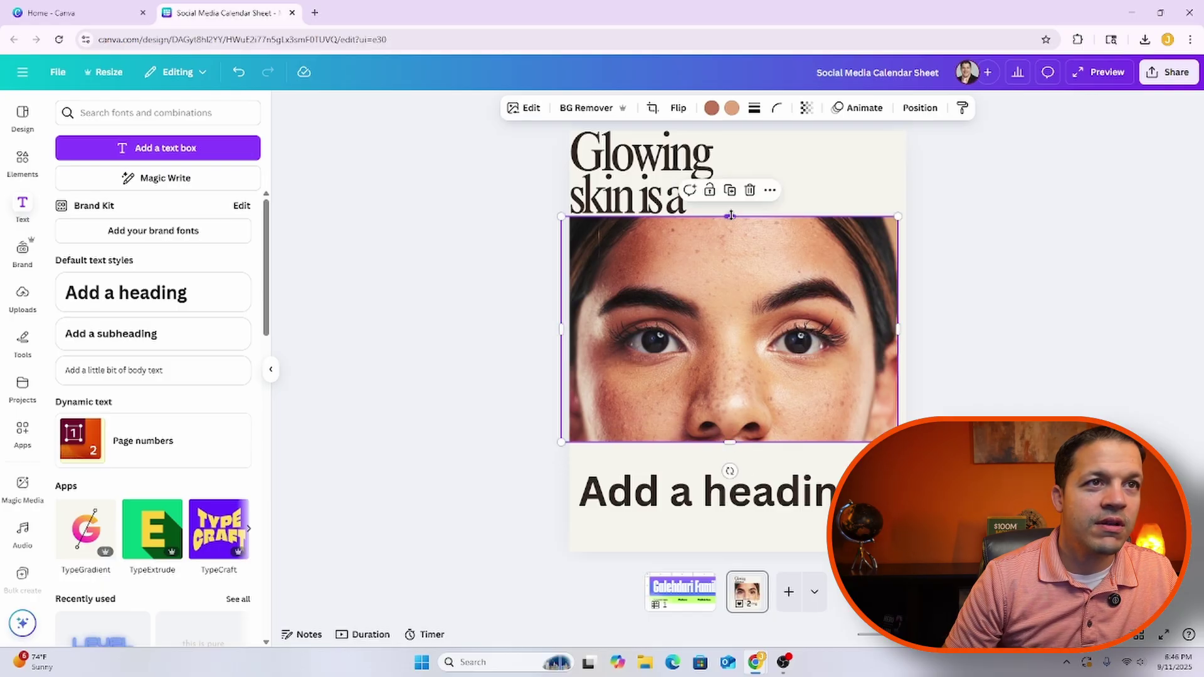
pyautogui.moveTo(730, 217); pyautogui.dragTo(730, 242)
pyautogui.moveTo(709, 379); pyautogui.dragTo(710, 374)
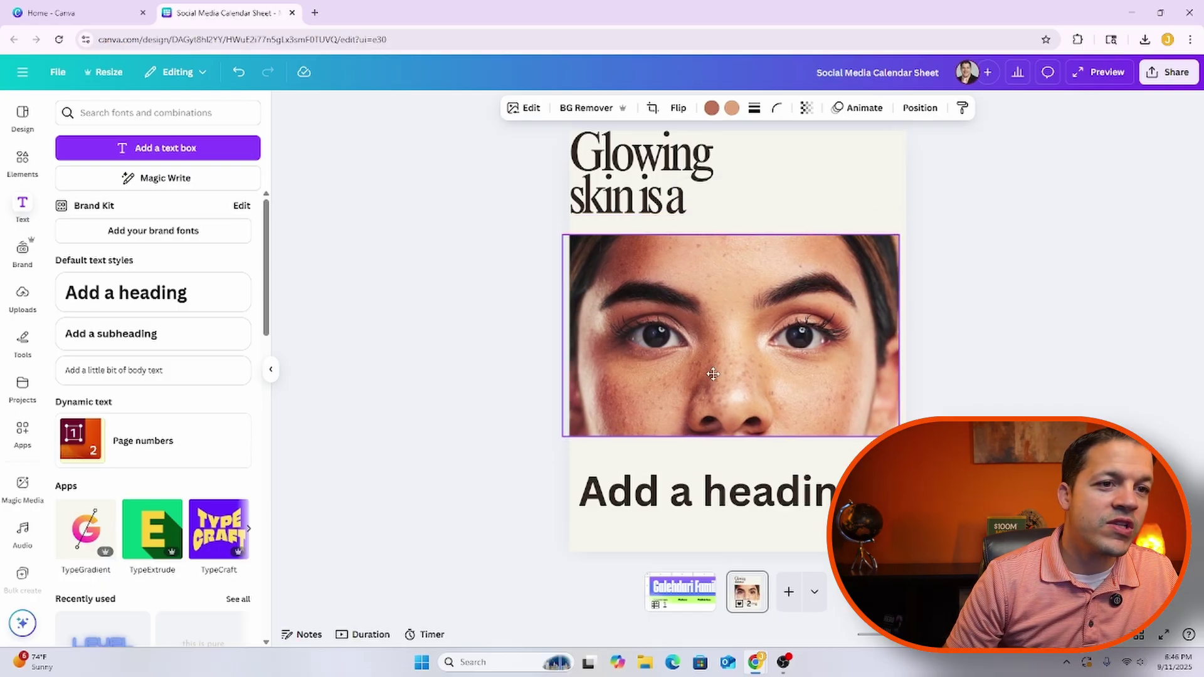
pyautogui.click(699, 561)
# Return to the calendar sheet, select the Visuals, Title and Copy data in E2:G5 and start Bulk create.
pyautogui.click(698, 586)
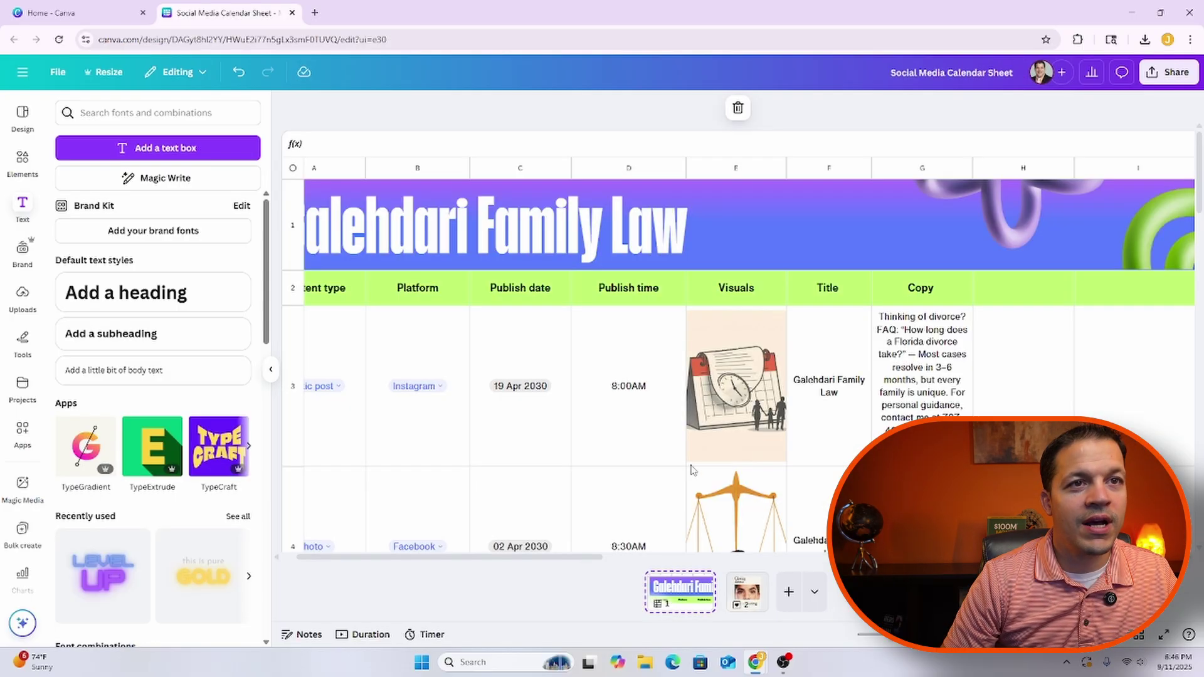
pyautogui.moveTo(740, 295); pyautogui.dragTo(926, 356)
pyautogui.scroll(-5, 921, 325)
pyautogui.scroll(-1, 926, 356)
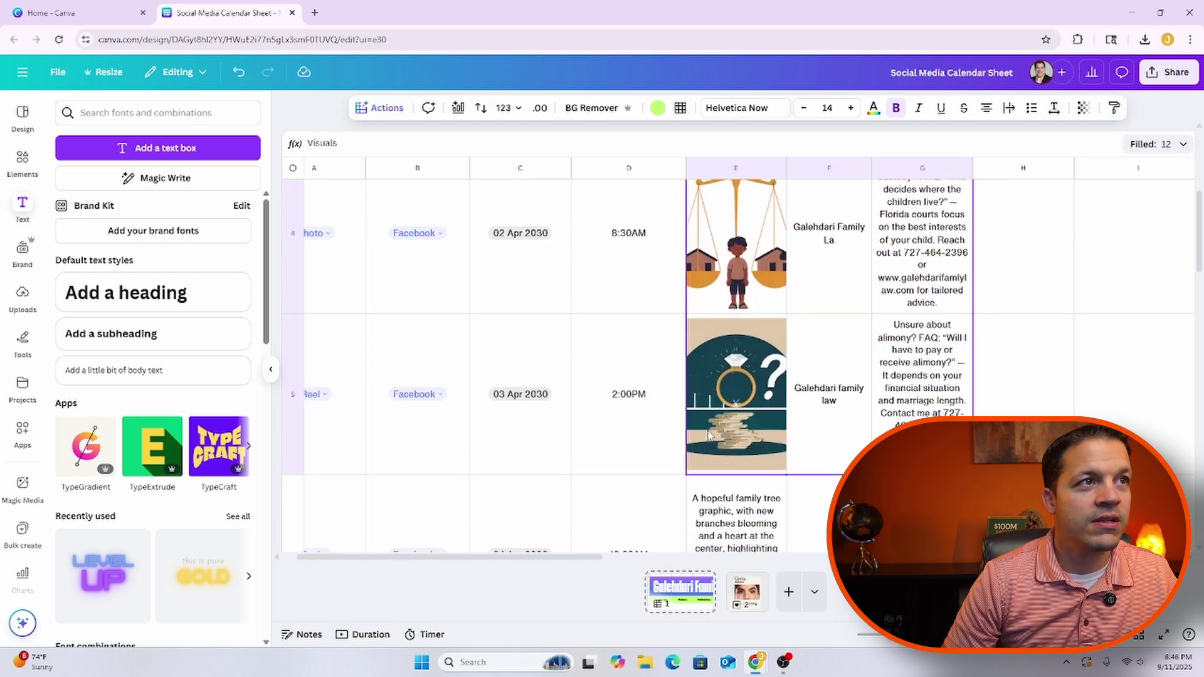
pyautogui.click(386, 108)
pyautogui.scroll(-3, 420, 207)
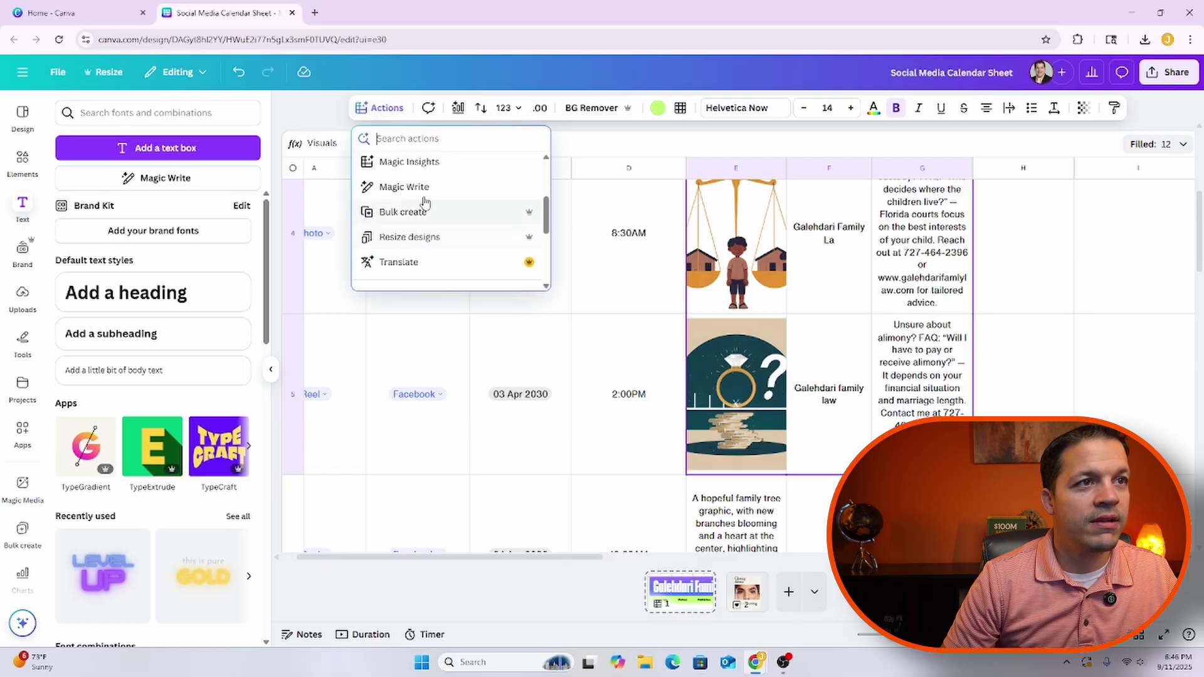
pyautogui.click(442, 211)
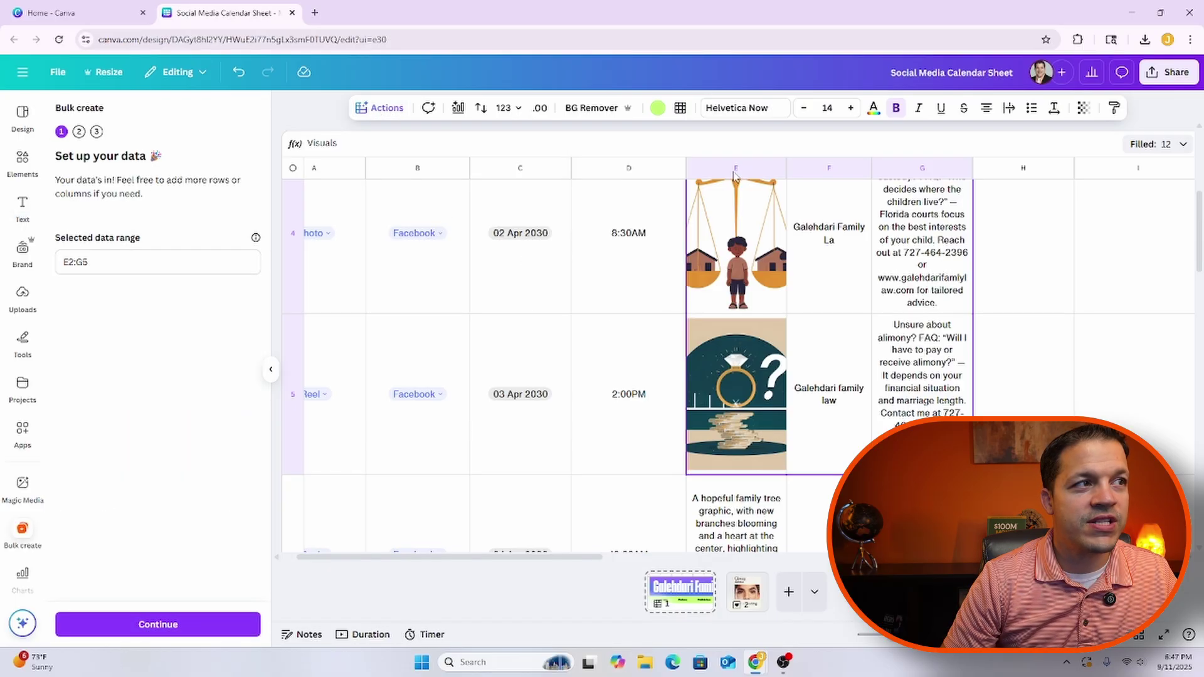
pyautogui.click(748, 168)
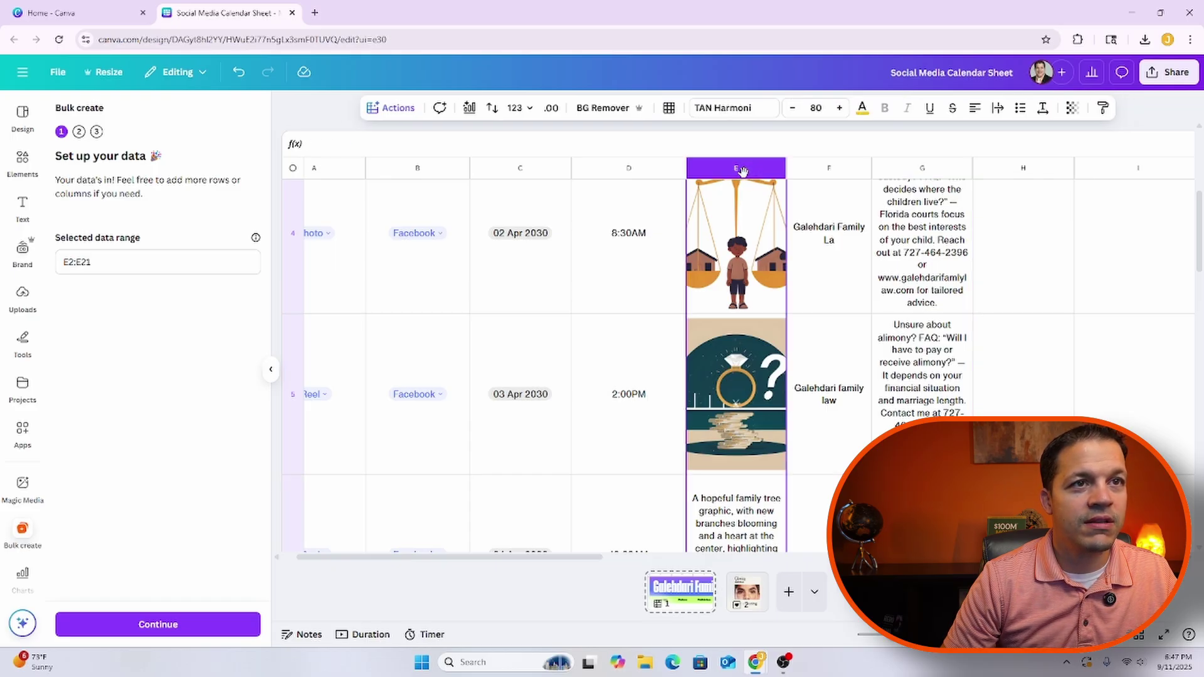
pyautogui.scroll(5, 751, 293)
pyautogui.click(747, 295)
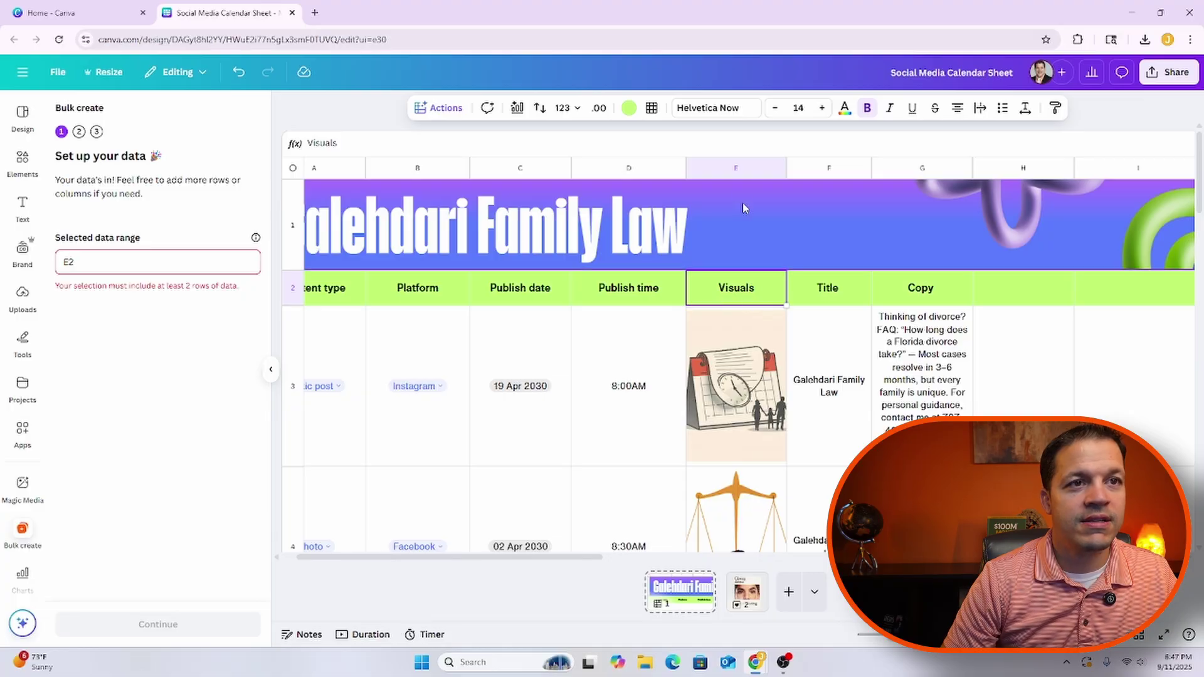
pyautogui.click(735, 168)
pyautogui.scroll(-3, 738, 357)
pyautogui.scroll(-2, 738, 358)
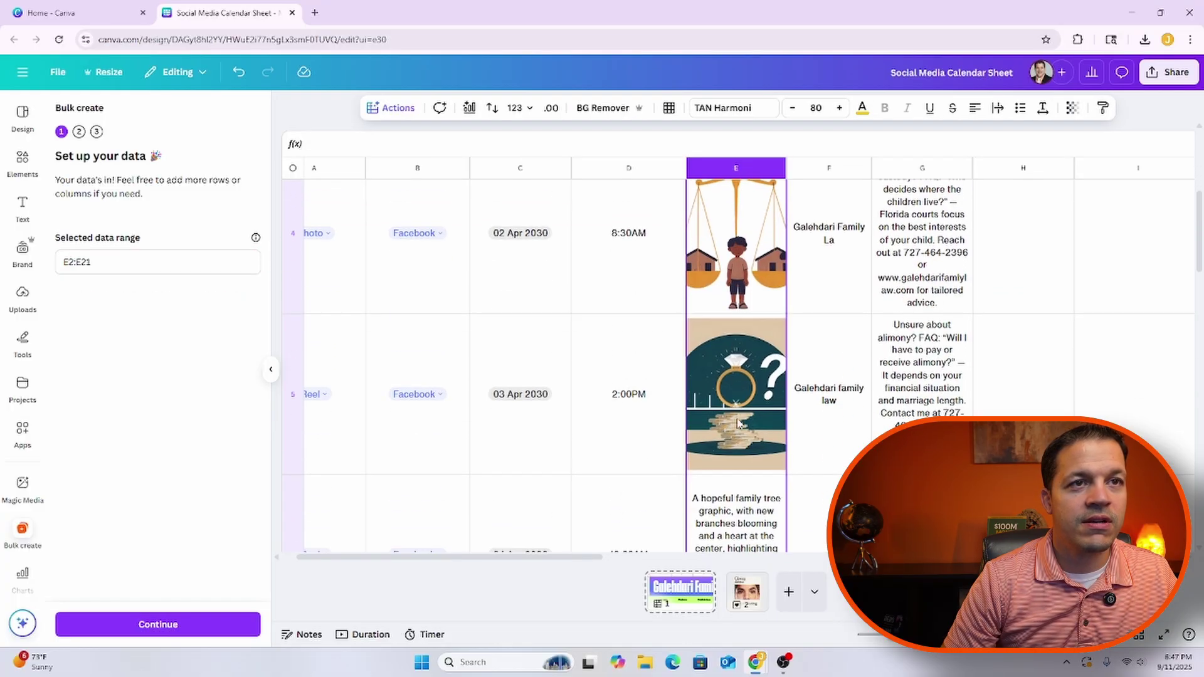
pyautogui.click(738, 433)
pyautogui.scroll(5, 753, 361)
# Use E2:G5 as the bulk-create data range and choose the currently open Social Media Calendar Sheet as the template.
pyautogui.moveTo(717, 287); pyautogui.dragTo(879, 419)
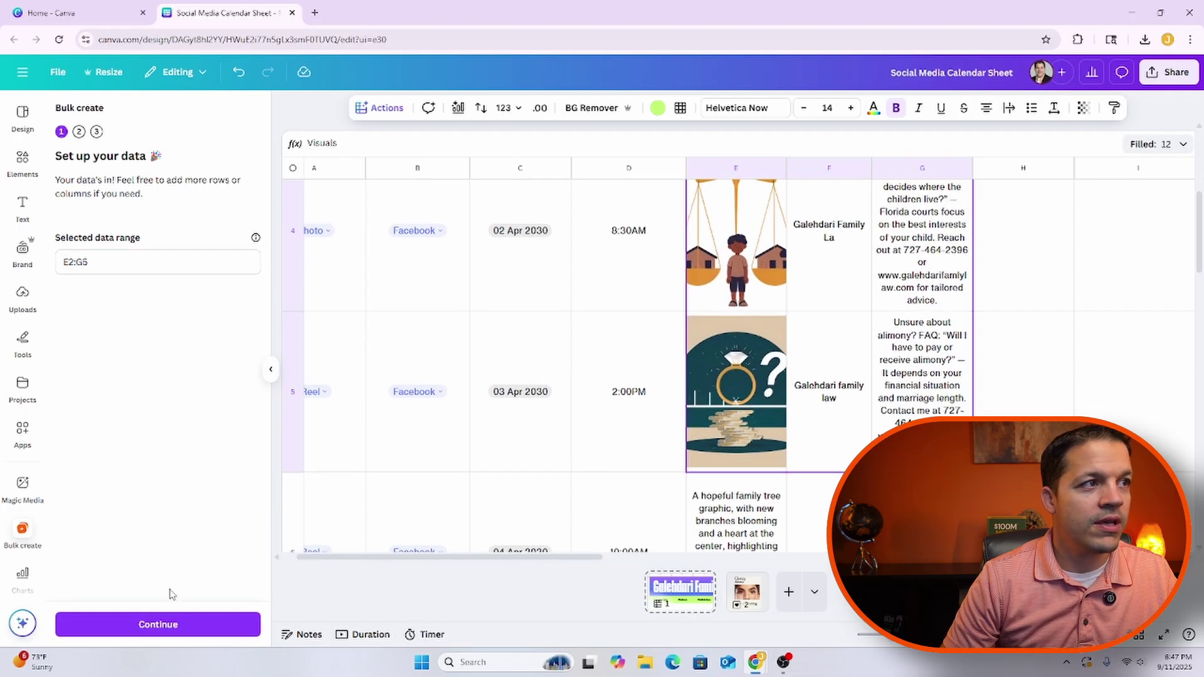
pyautogui.click(173, 630)
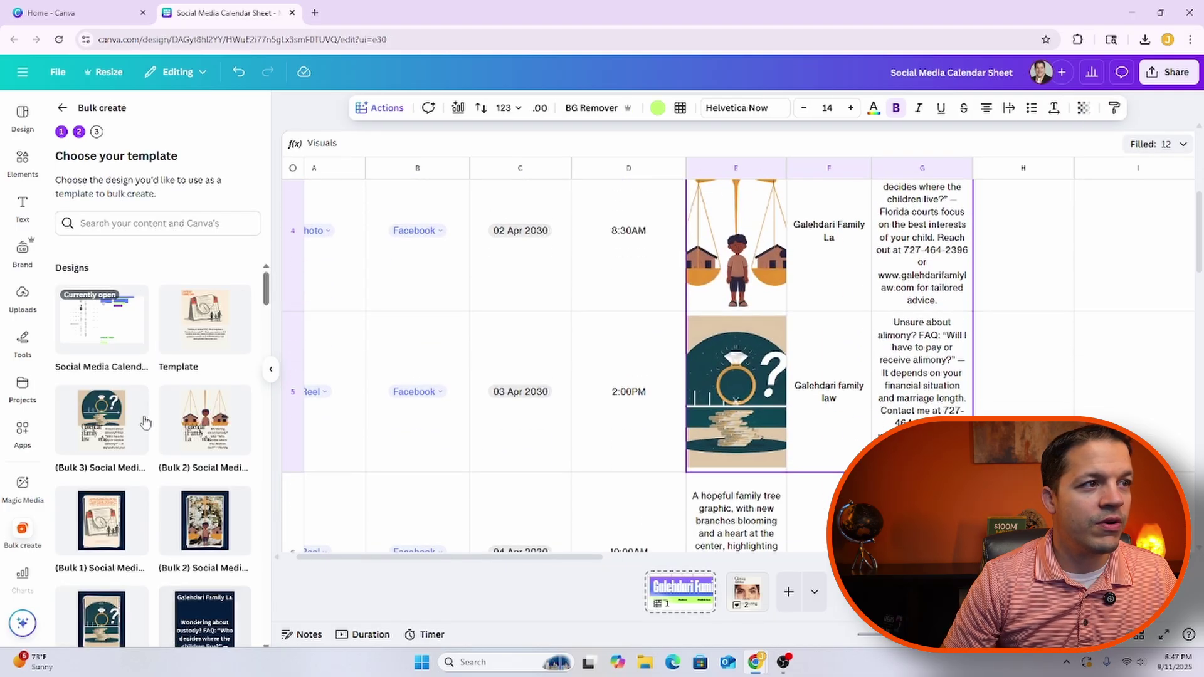
pyautogui.click(131, 330)
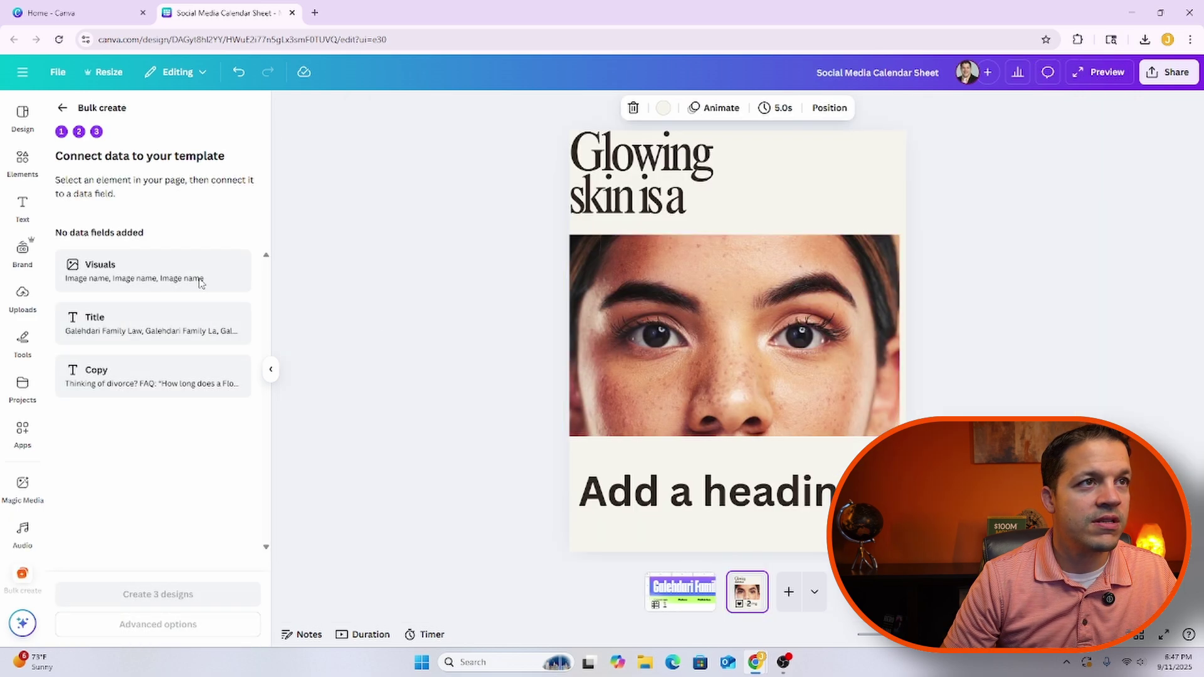
# Connect the face photo to the Visuals data field and the upper "Glowing skin is a" text to the Title field.
pyautogui.click(735, 344)
pyautogui.click(472, 108)
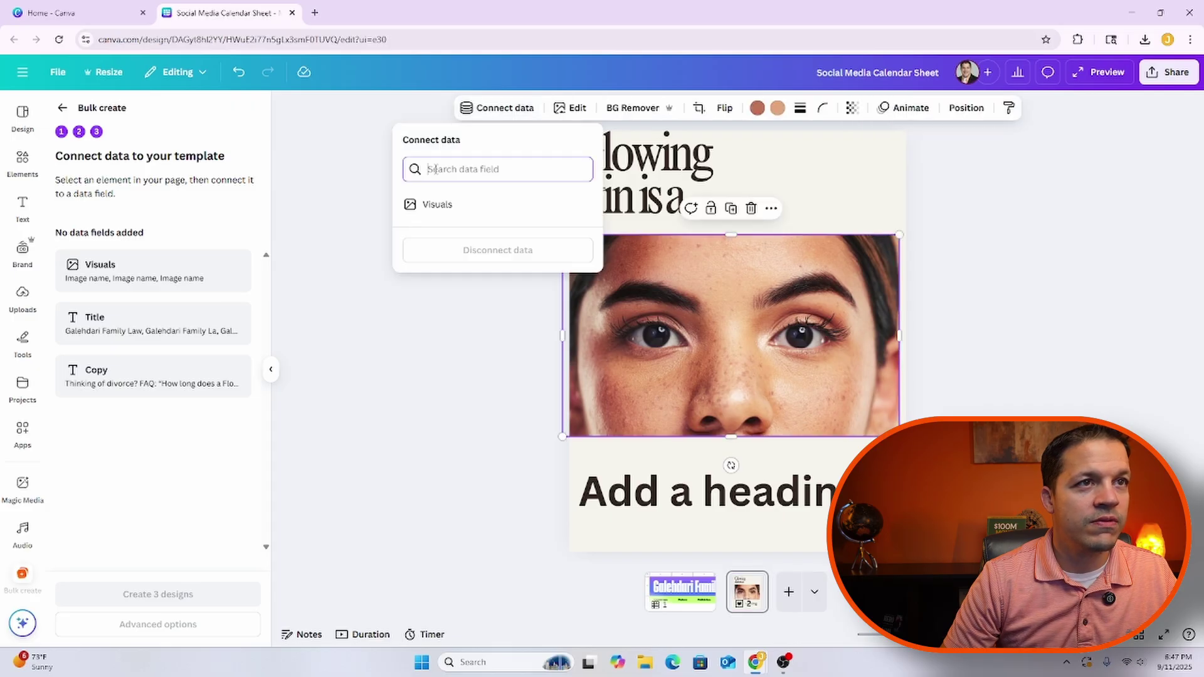
pyautogui.click(433, 201)
pyautogui.click(616, 182)
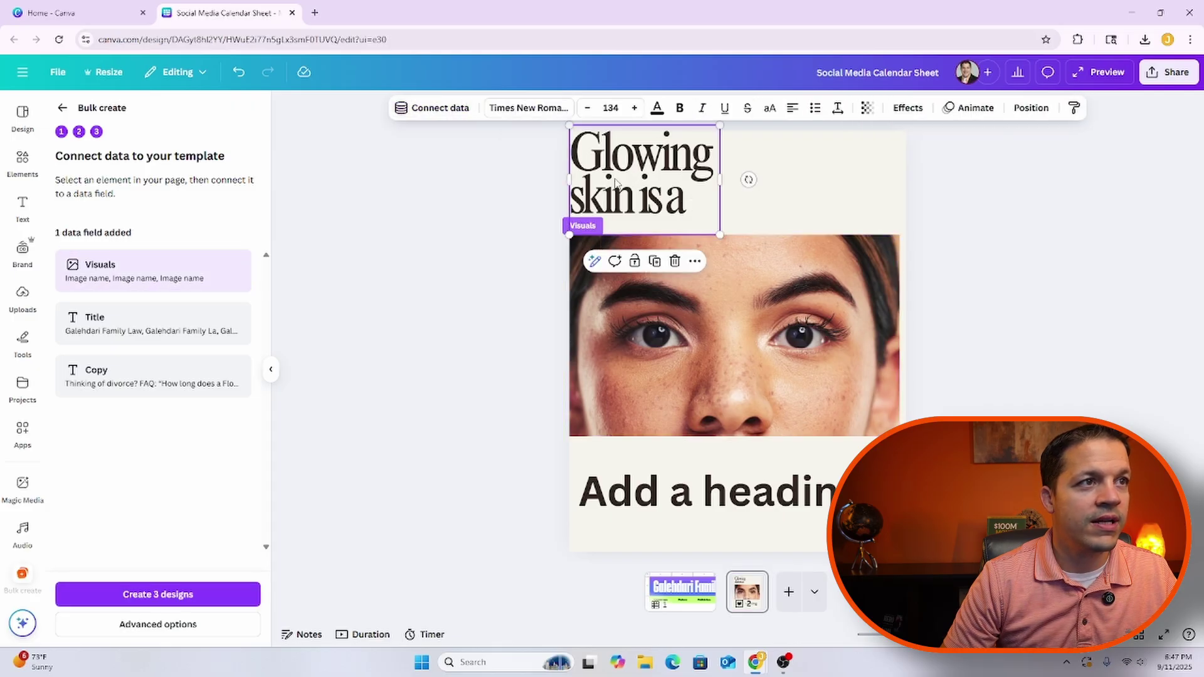
pyautogui.click(442, 109)
pyautogui.click(413, 202)
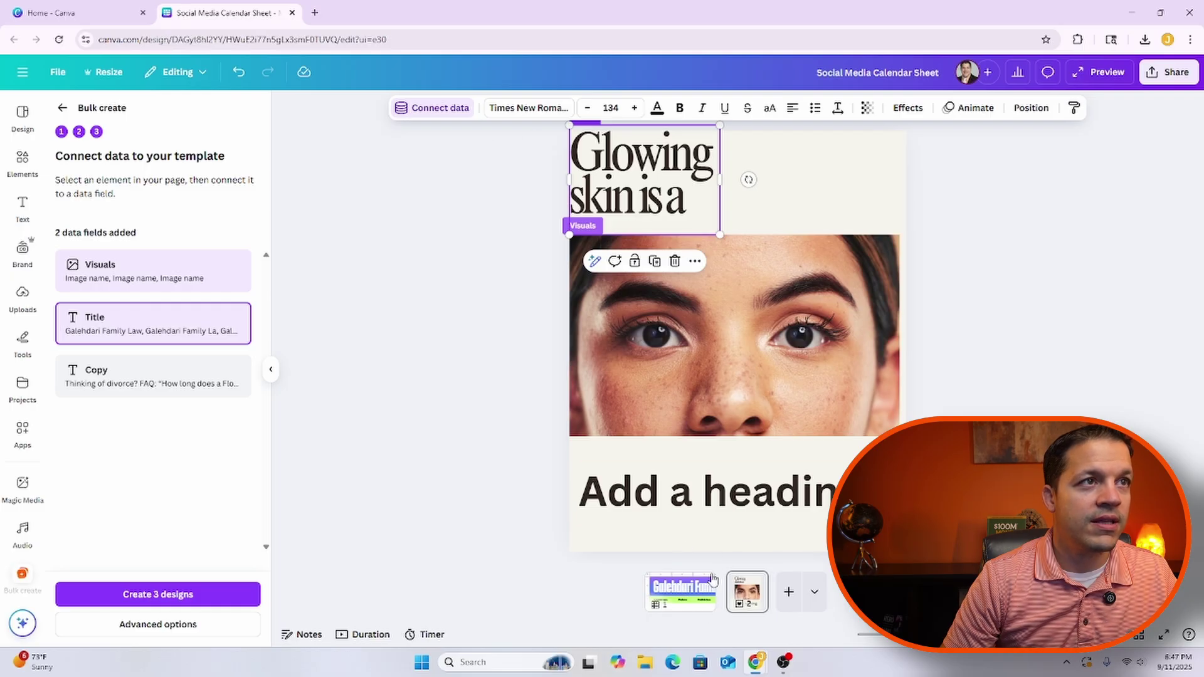
# Connect the "Add a heading" text below the photo to the Copy data field.
pyautogui.click(714, 495)
pyautogui.click(436, 110)
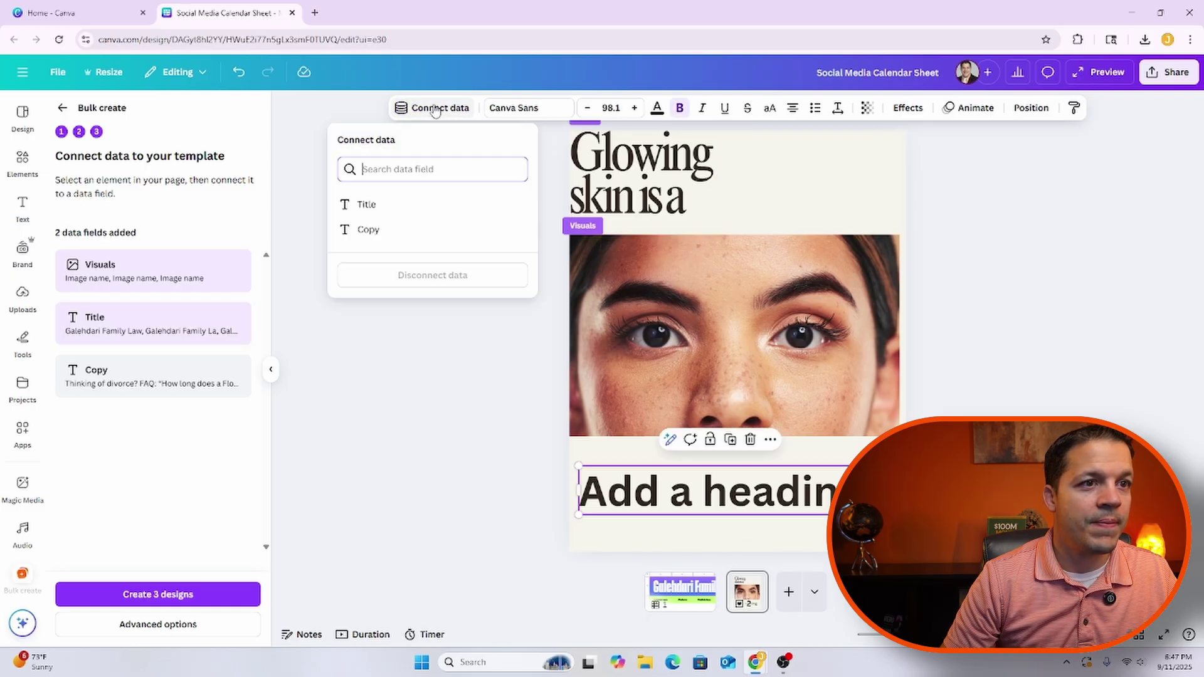
pyautogui.click(370, 230)
pyautogui.click(385, 512)
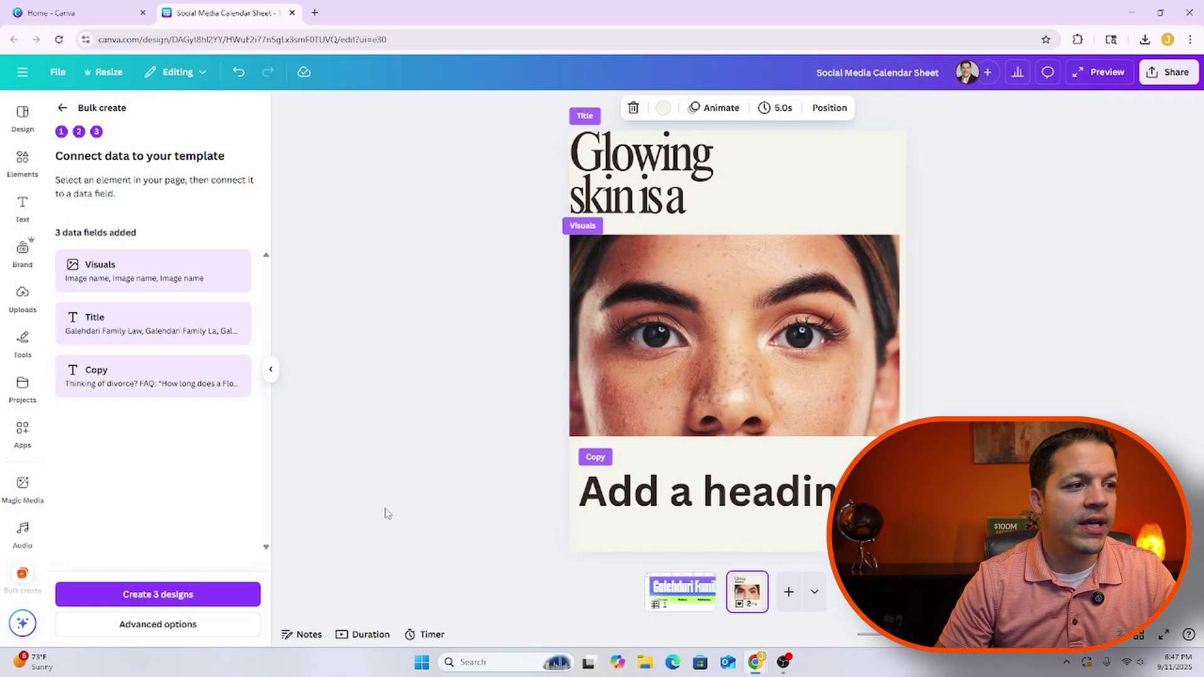
# Create the 3 bulk designs and preview the first one linked in H3 of the sheet.
pyautogui.click(209, 594)
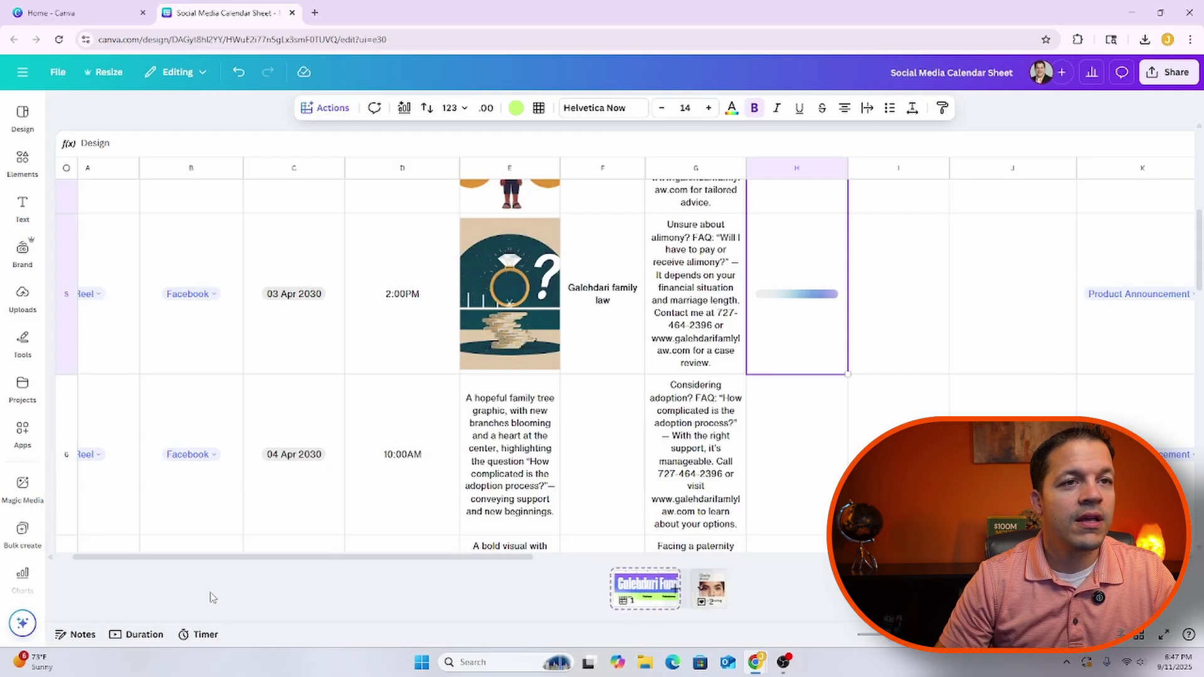
pyautogui.scroll(4, 797, 384)
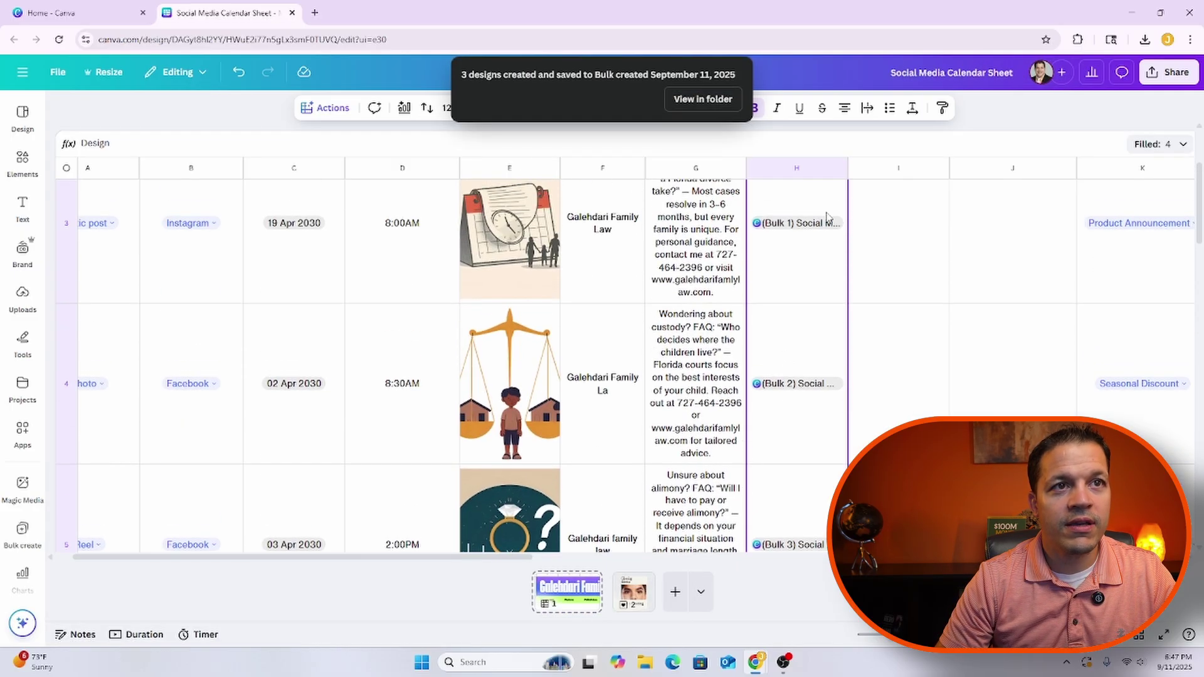
pyautogui.moveTo(798, 383)
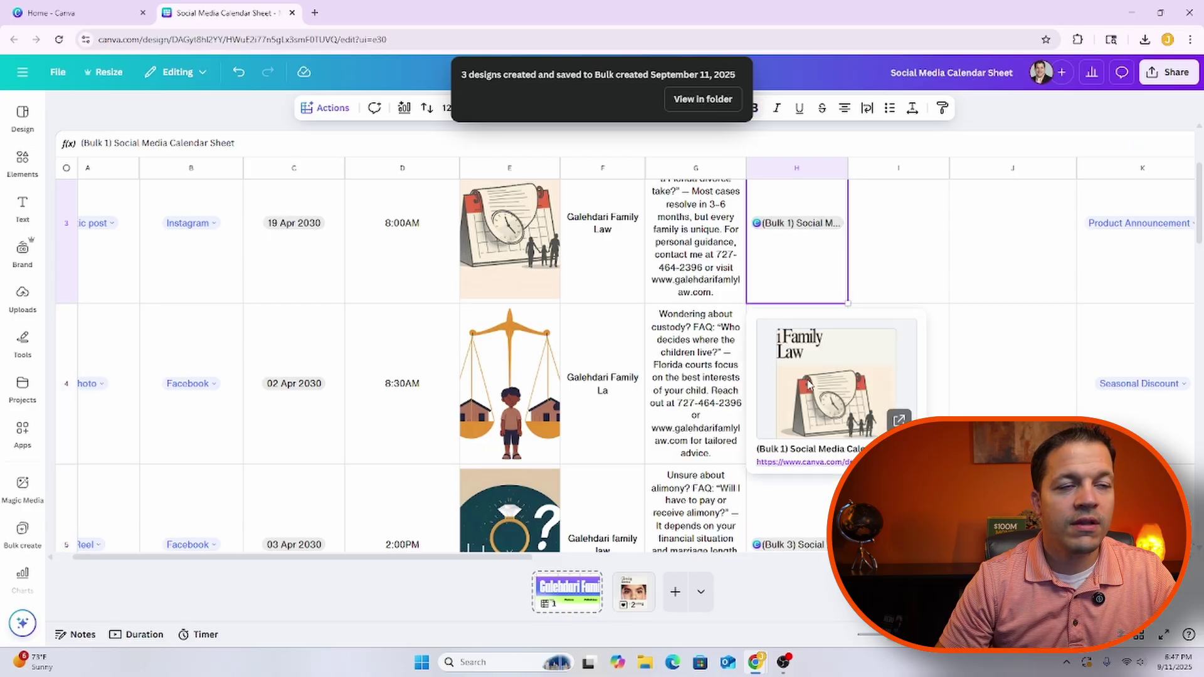
# Open the first bulk design linked in H3, reposition its title text box and widen it to fit the full firm name above the image.
pyautogui.click(788, 464)
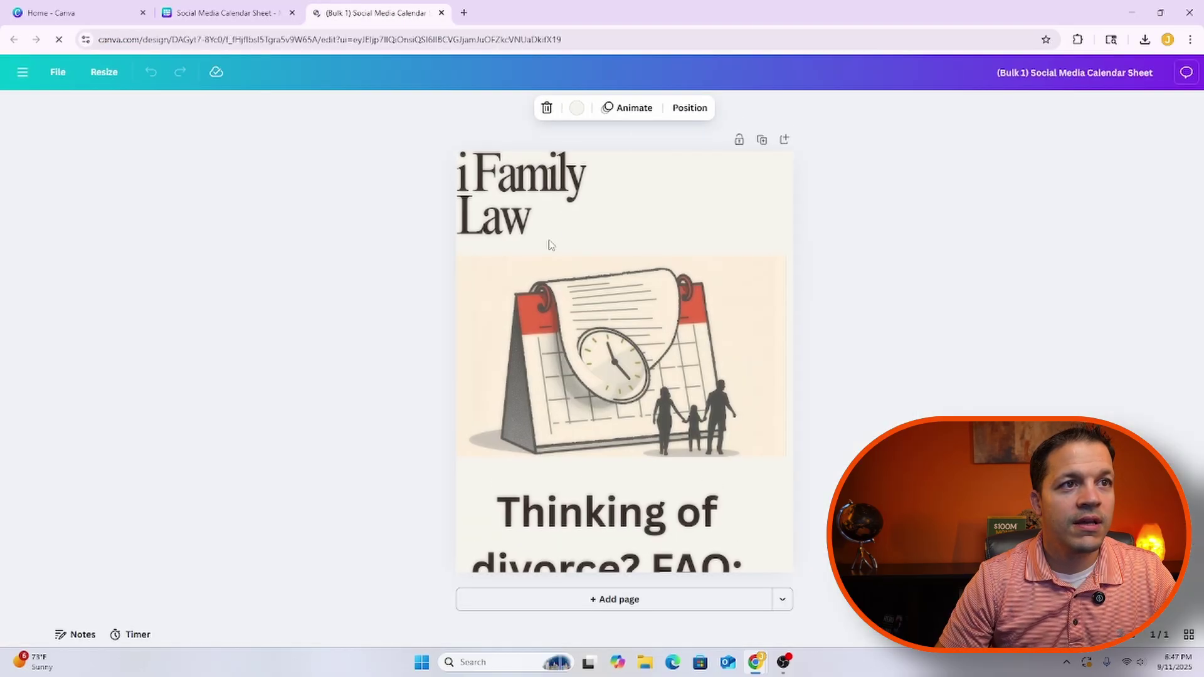
pyautogui.click(551, 244)
pyautogui.moveTo(602, 254)
pyautogui.mouseDown()
pyautogui.moveTo(794, 312)
pyautogui.moveTo(666, 289)
pyautogui.moveTo(597, 242)
pyautogui.mouseUp()
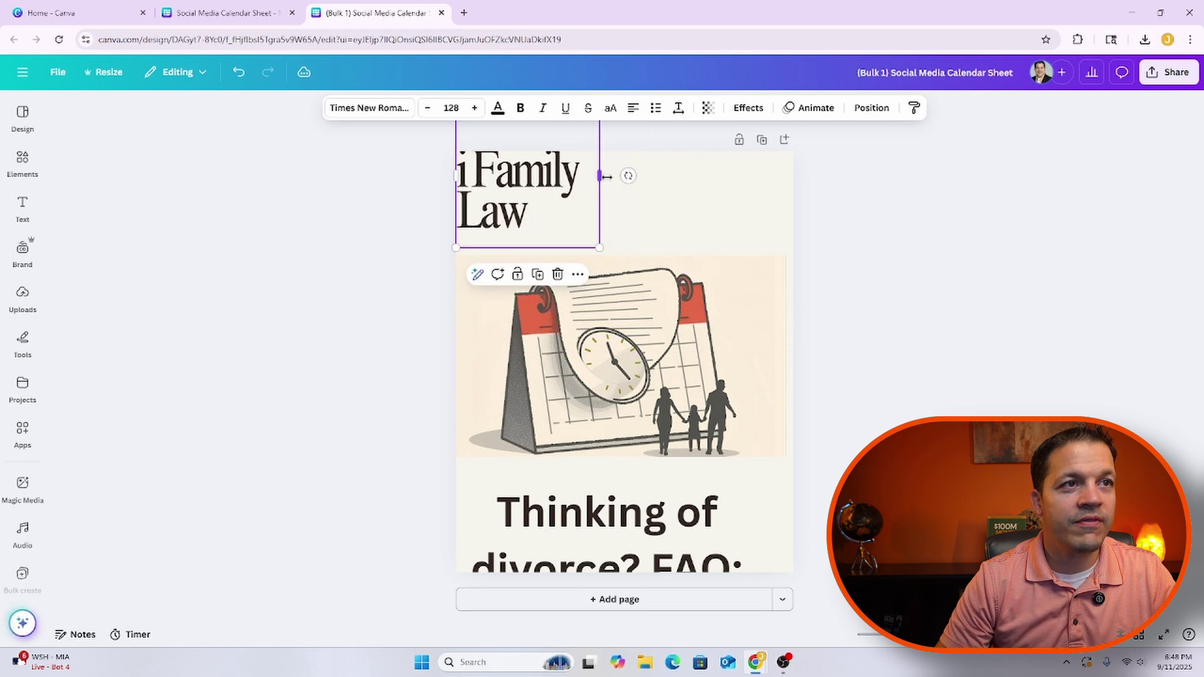
pyautogui.moveTo(595, 176); pyautogui.dragTo(760, 232)
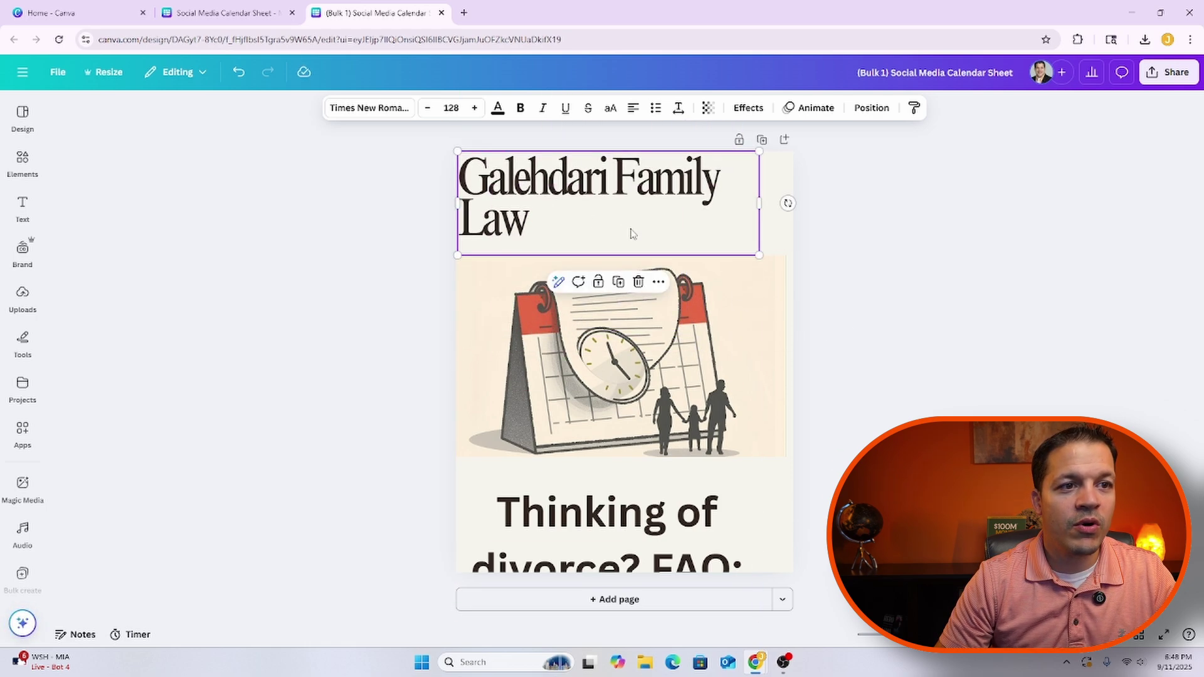
# Shrink the divorce FAQ copy text to a font size of about 22.8 and centre it below the calendar image.
pyautogui.click(684, 501)
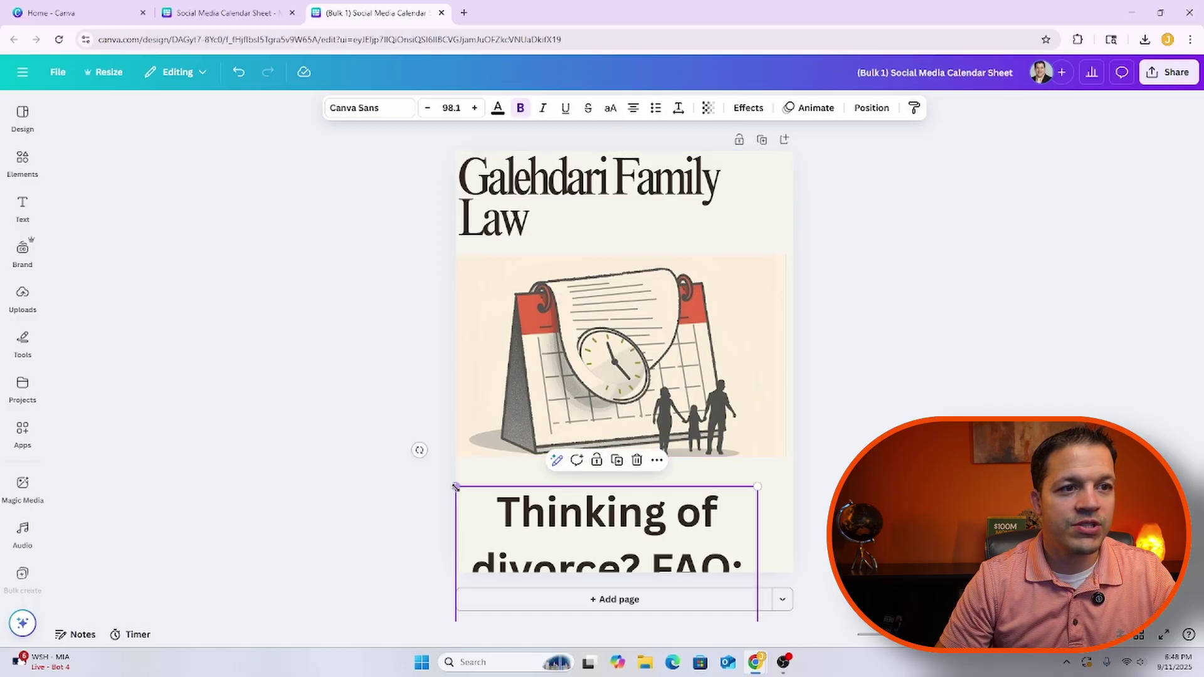
pyautogui.moveTo(456, 487)
pyautogui.mouseDown()
pyautogui.moveTo(626, 535)
pyautogui.moveTo(445, 497)
pyautogui.mouseUp()
pyautogui.moveTo(569, 532); pyautogui.dragTo(573, 516)
pyautogui.press('Escape')
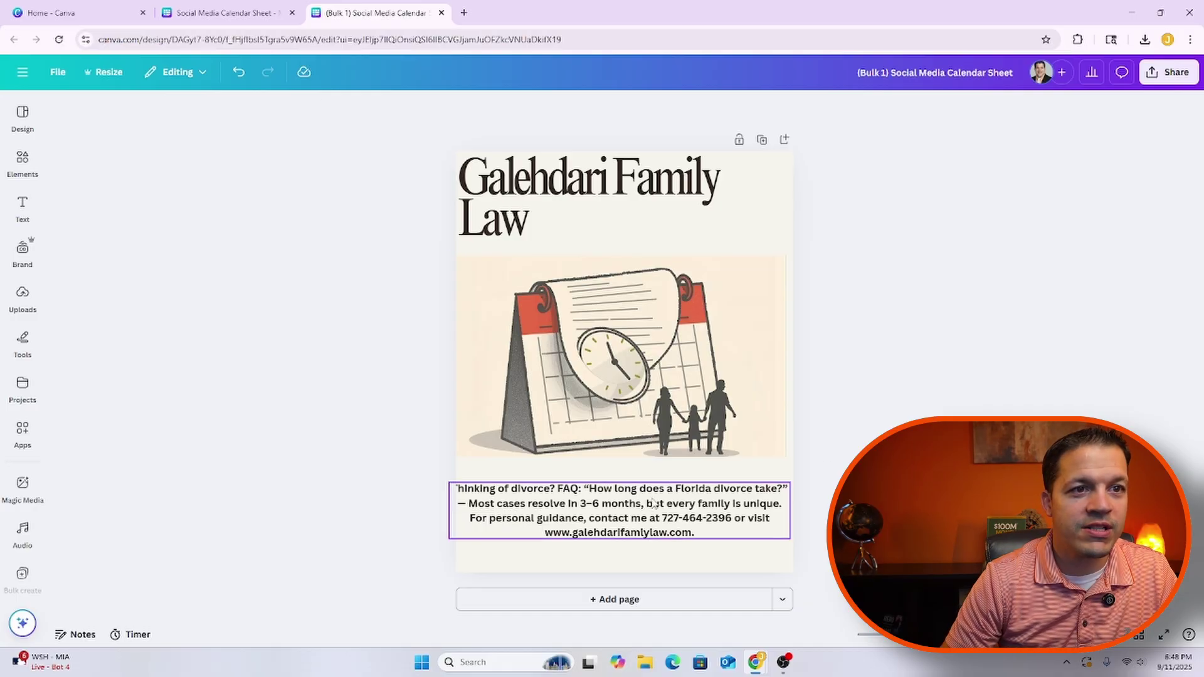
pyautogui.moveTo(655, 501); pyautogui.dragTo(657, 496)
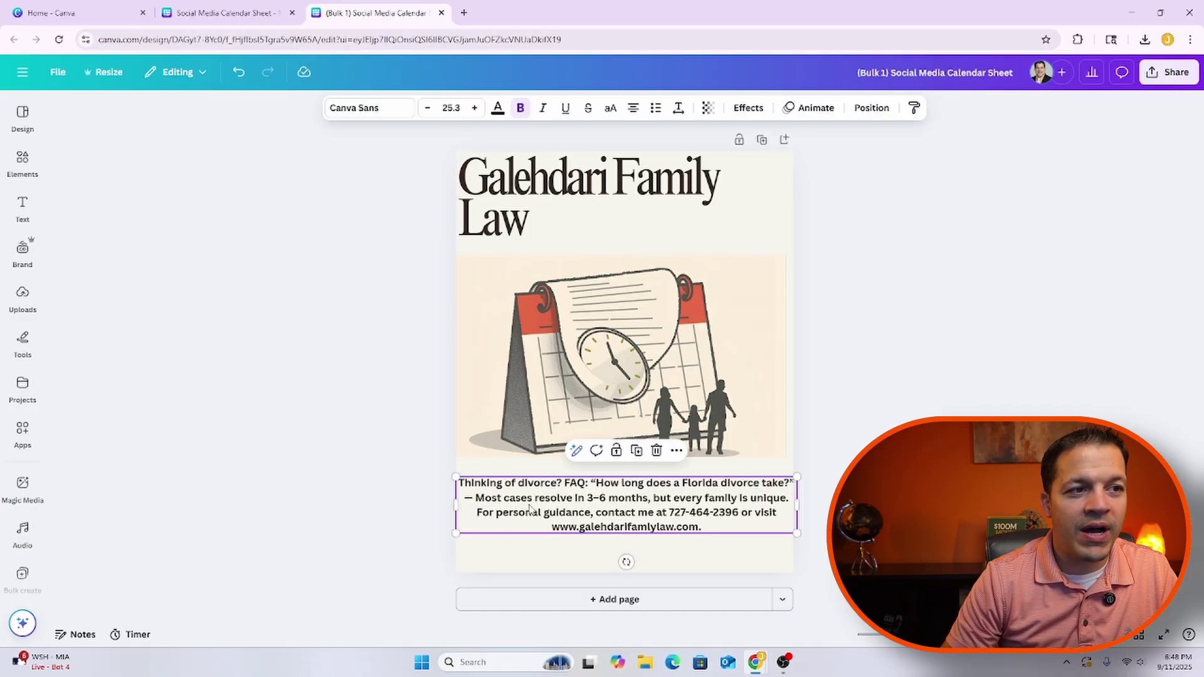
pyautogui.moveTo(456, 534); pyautogui.dragTo(489, 529)
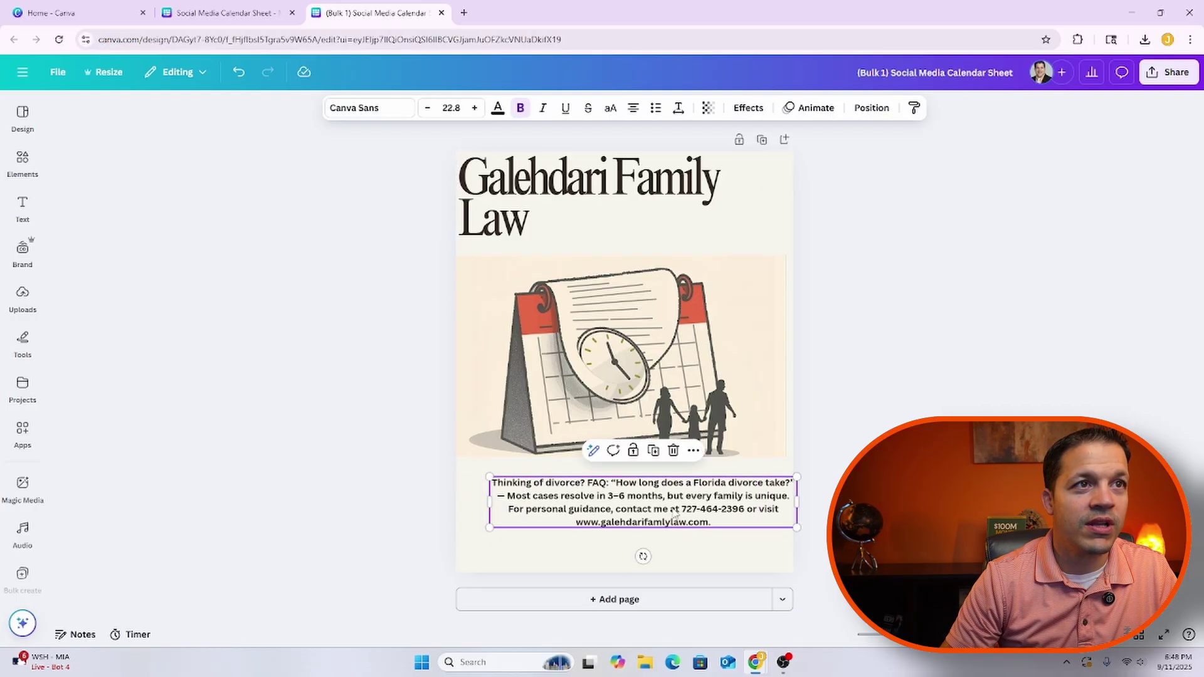
pyautogui.moveTo(634, 501); pyautogui.dragTo(614, 512)
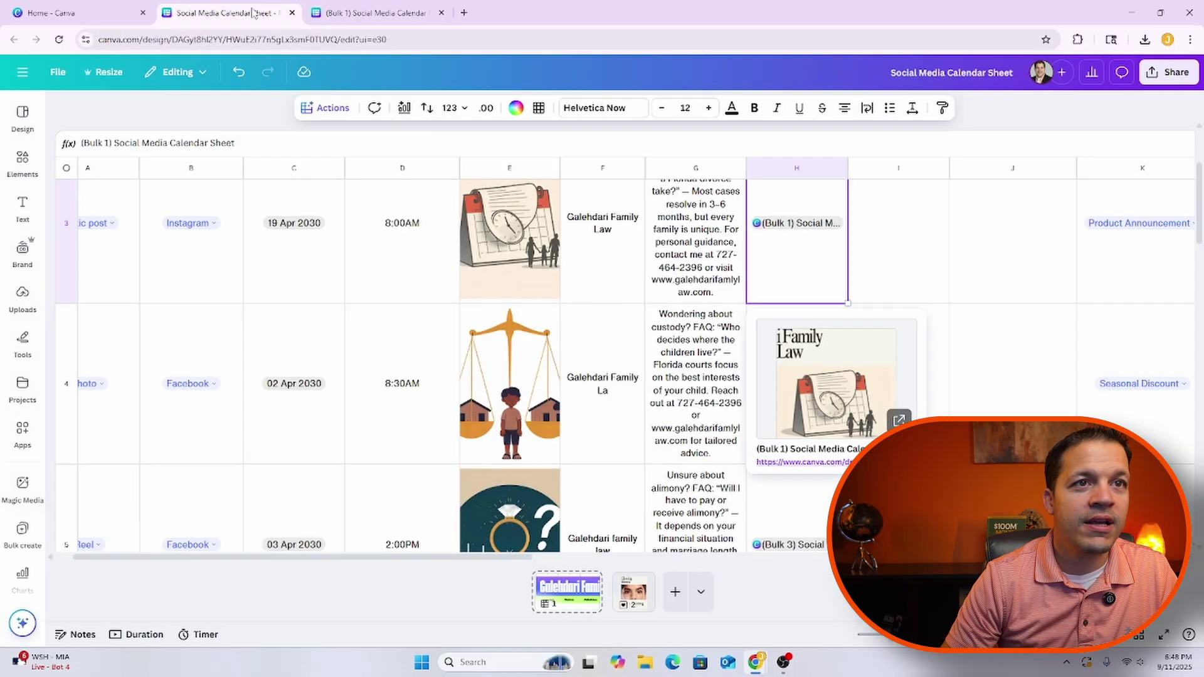
# Return to the Social Media Calendar Sheet and preview the second and third bulk designs linked in H4 and H5.
pyautogui.click(261, 15)
pyautogui.click(921, 249)
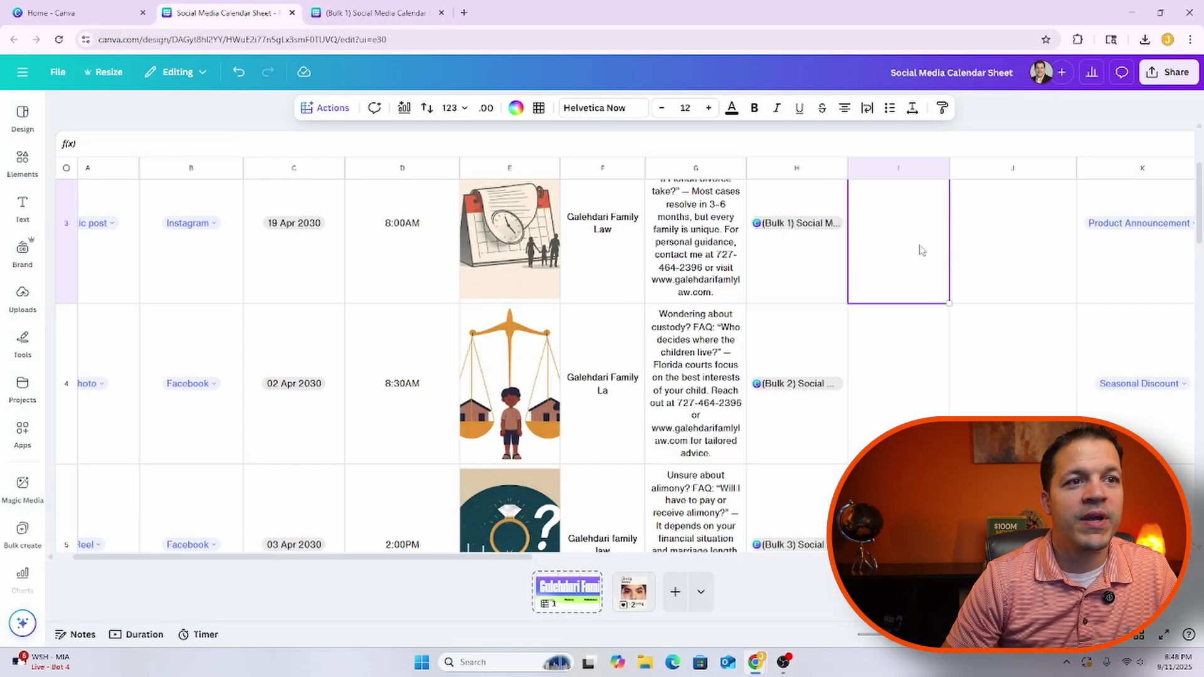
pyautogui.click(807, 399)
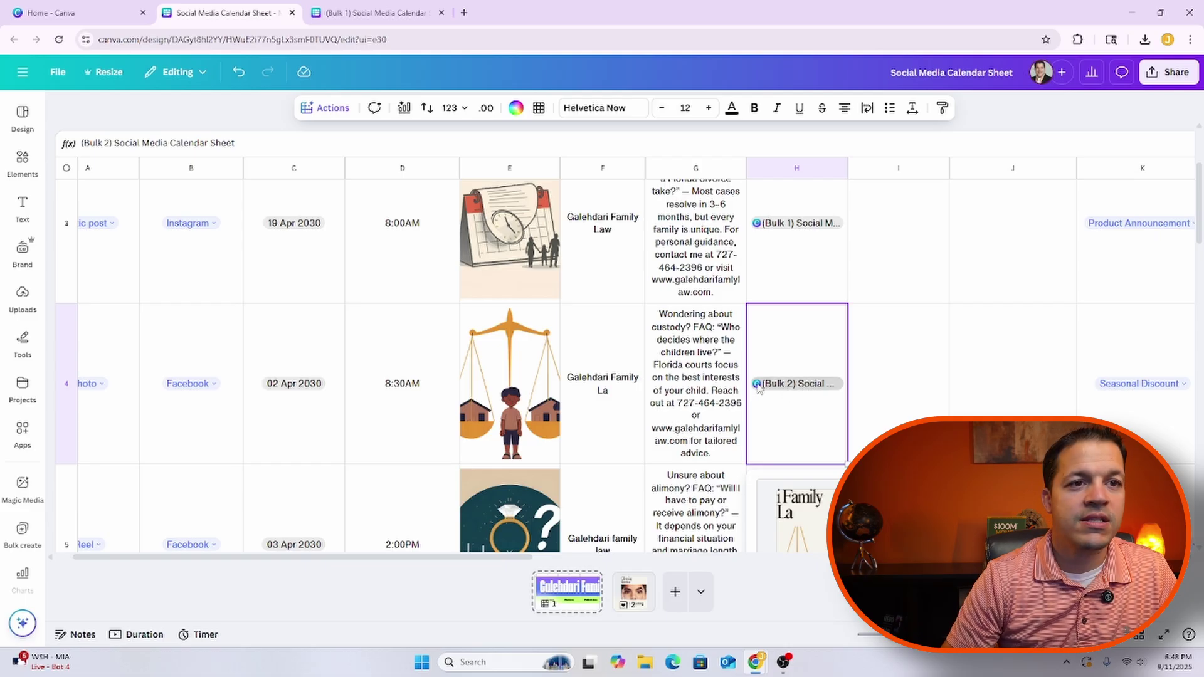
pyautogui.scroll(-3, 809, 376)
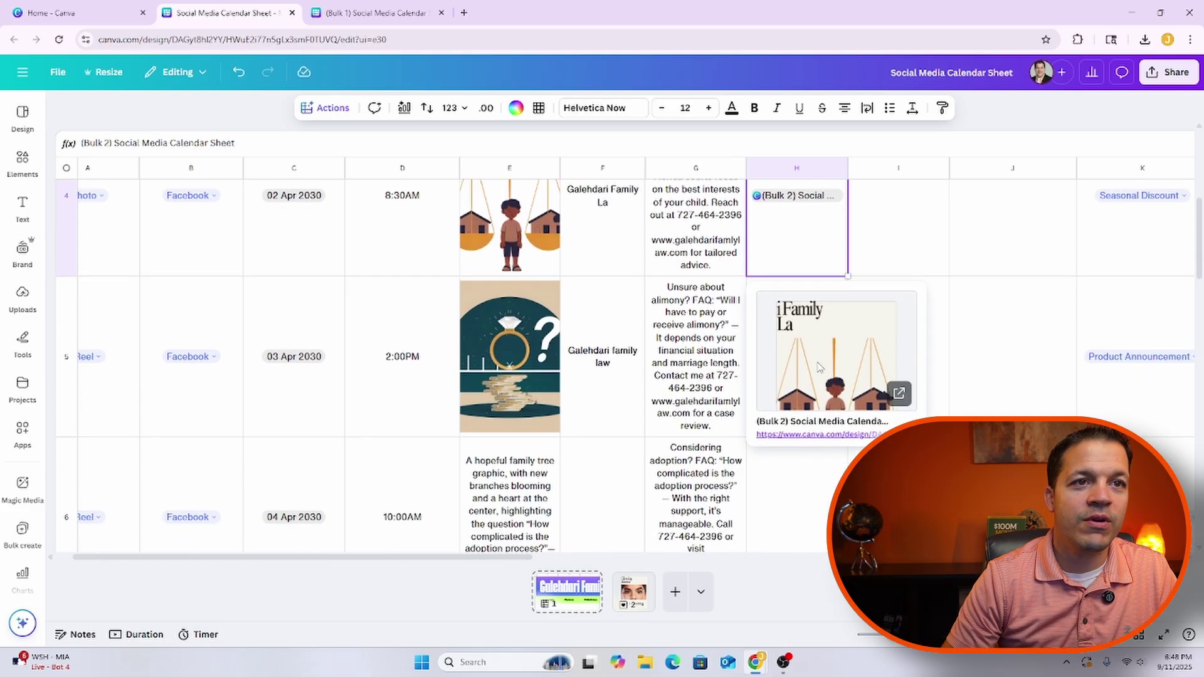
pyautogui.scroll(-3, 806, 372)
pyautogui.scroll(1, 809, 348)
pyautogui.click(805, 342)
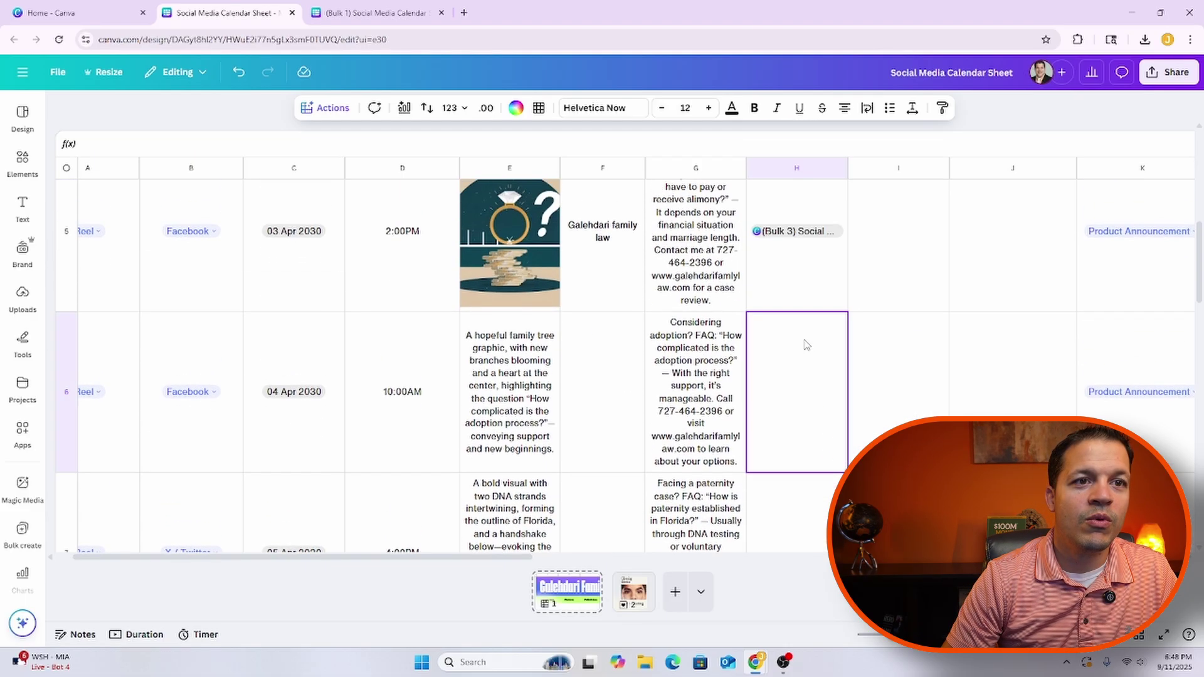
pyautogui.click(809, 239)
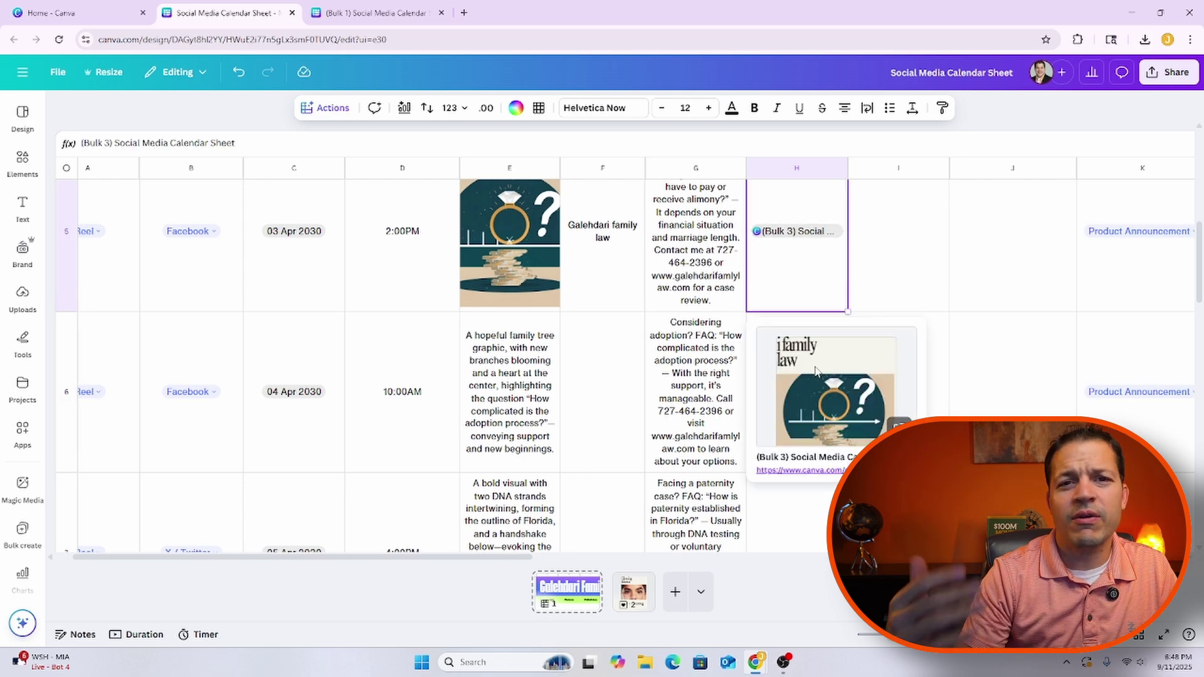